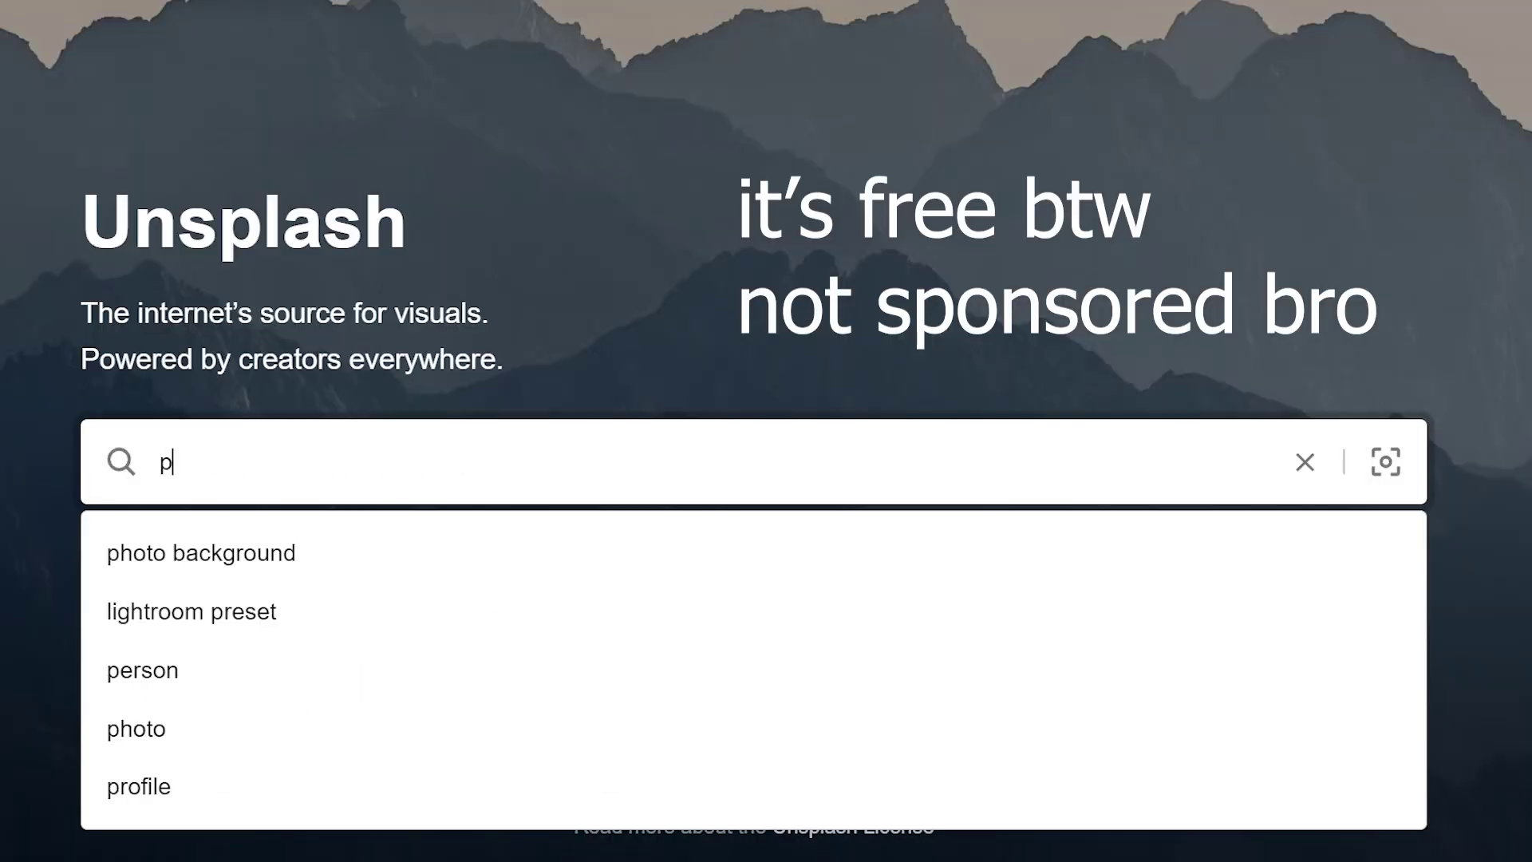
- Search Unsplash for 'paper texture' and scroll through the photo results
{"action": "type", "text": "texture"}
{"action": "key", "text": "Return"}
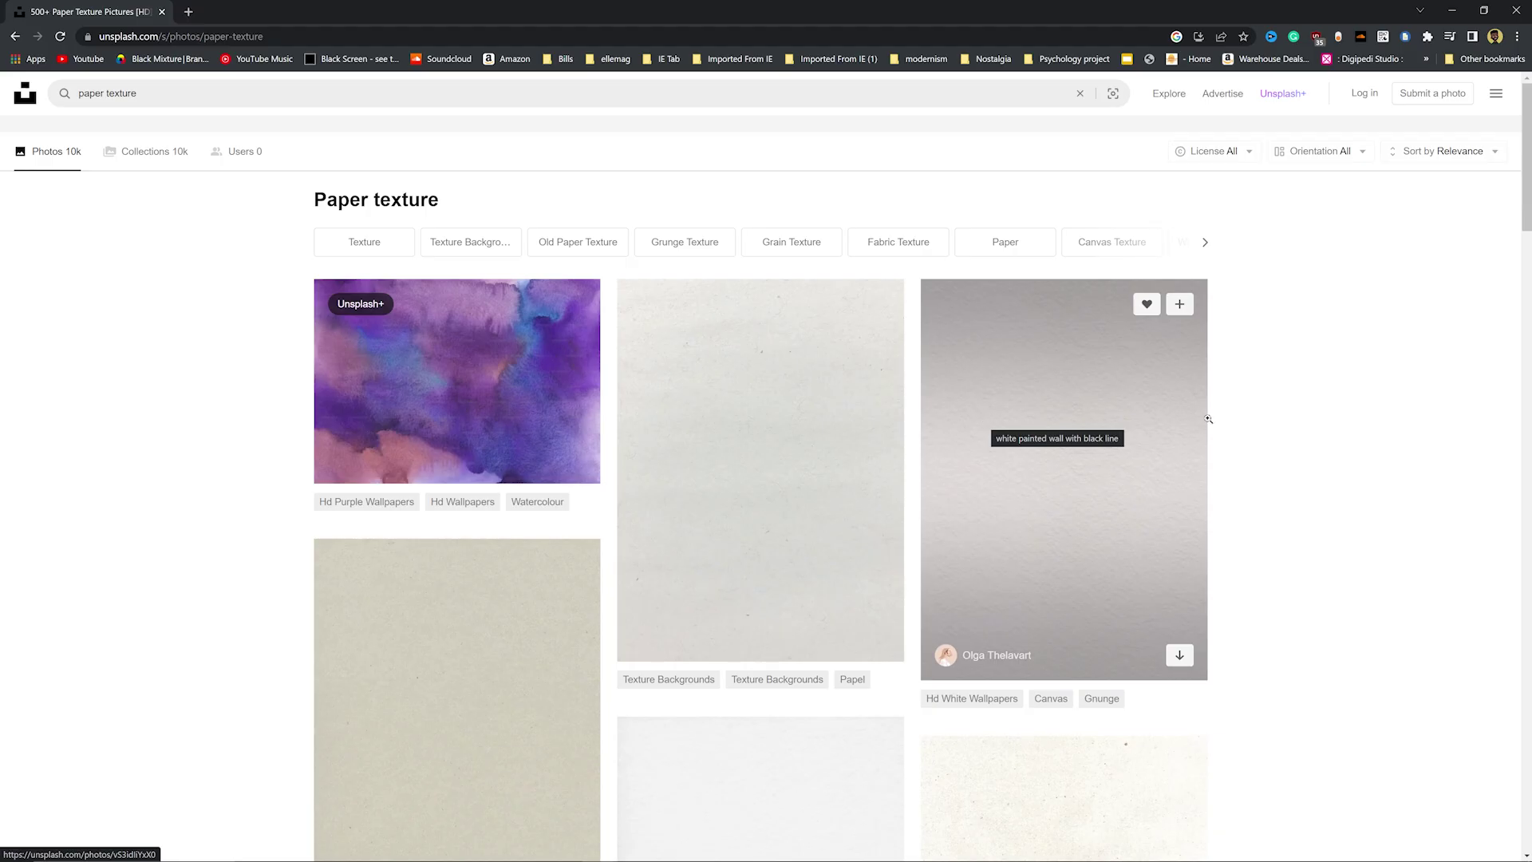
{"action": "scroll", "coordinate": [779, 459], "scroll_direction": "down", "scroll_amount": 1}
{"action": "scroll", "coordinate": [779, 459], "scroll_direction": "down", "scroll_amount": 2}
{"action": "scroll", "coordinate": [1044, 470], "scroll_direction": "up", "scroll_amount": 3}
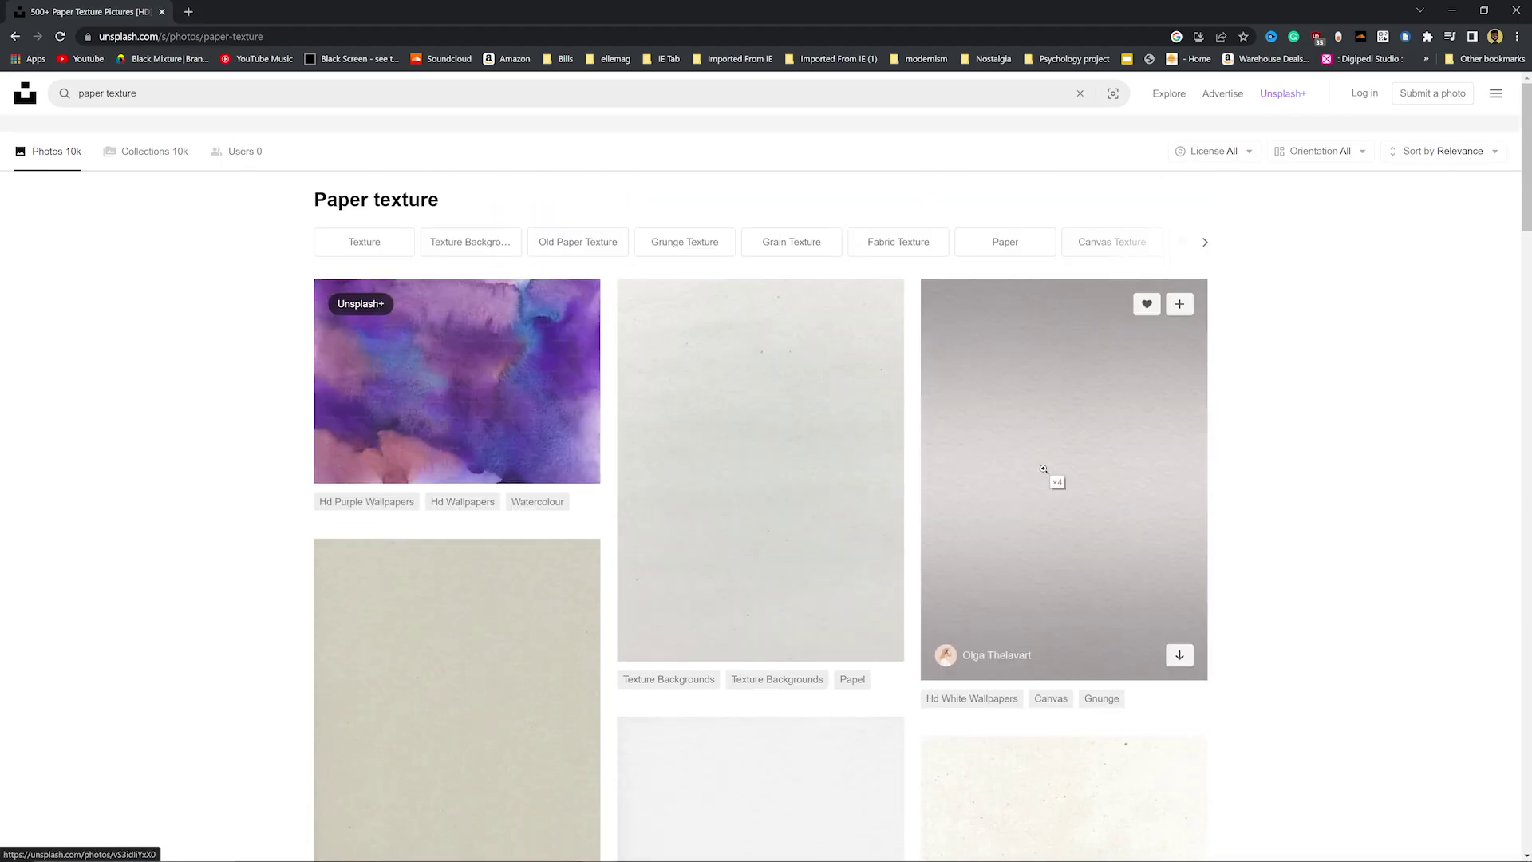
{"action": "scroll", "coordinate": [1032, 502], "scroll_direction": "down", "scroll_amount": 10}
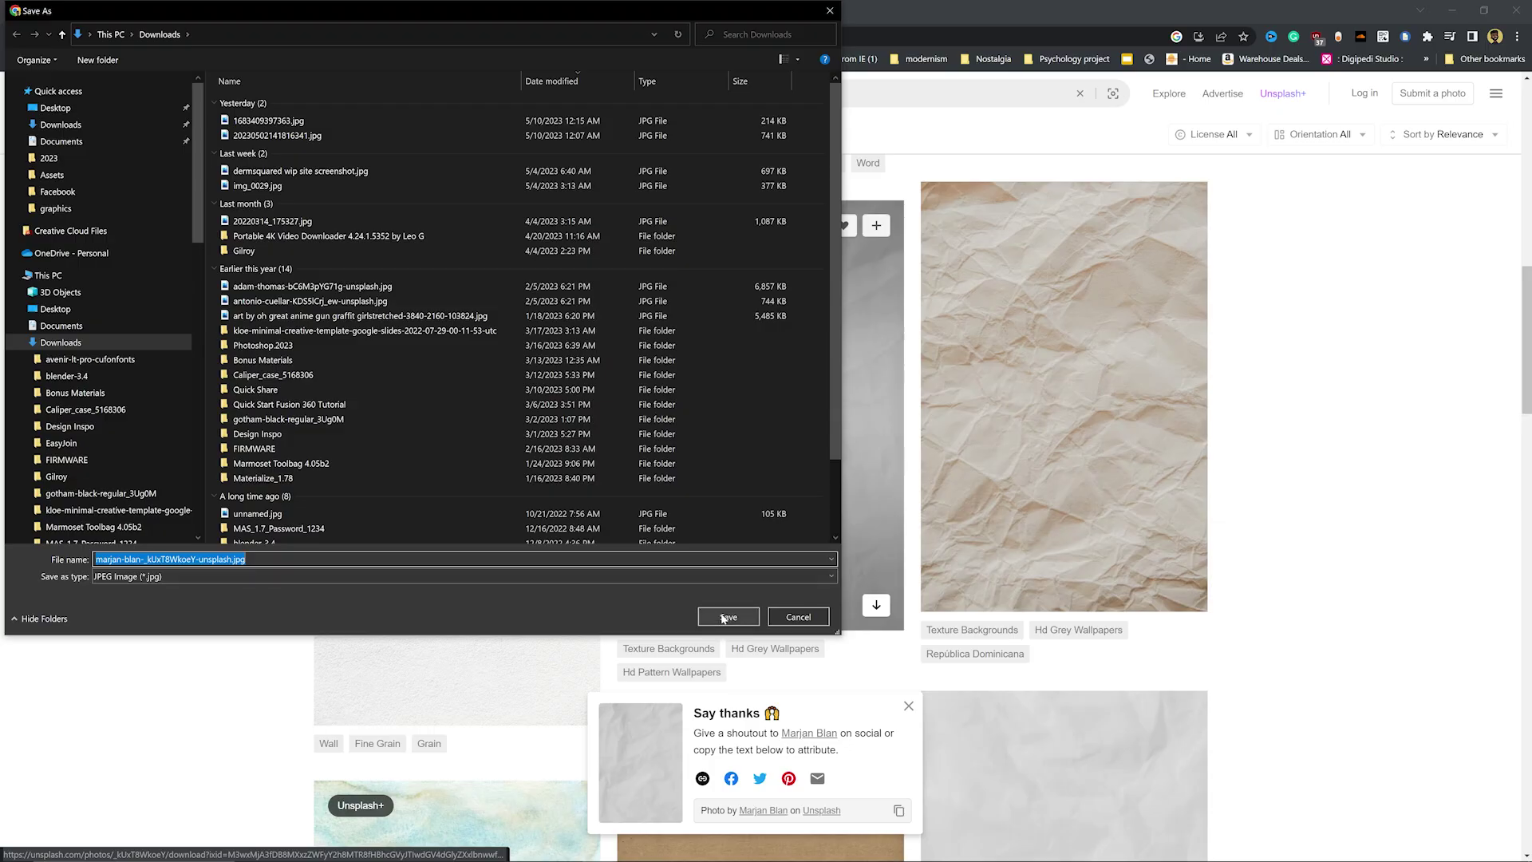
- Download the crumpled paper photo and preview it in the Footage viewer
{"action": "left_click", "coordinate": [727, 616]}
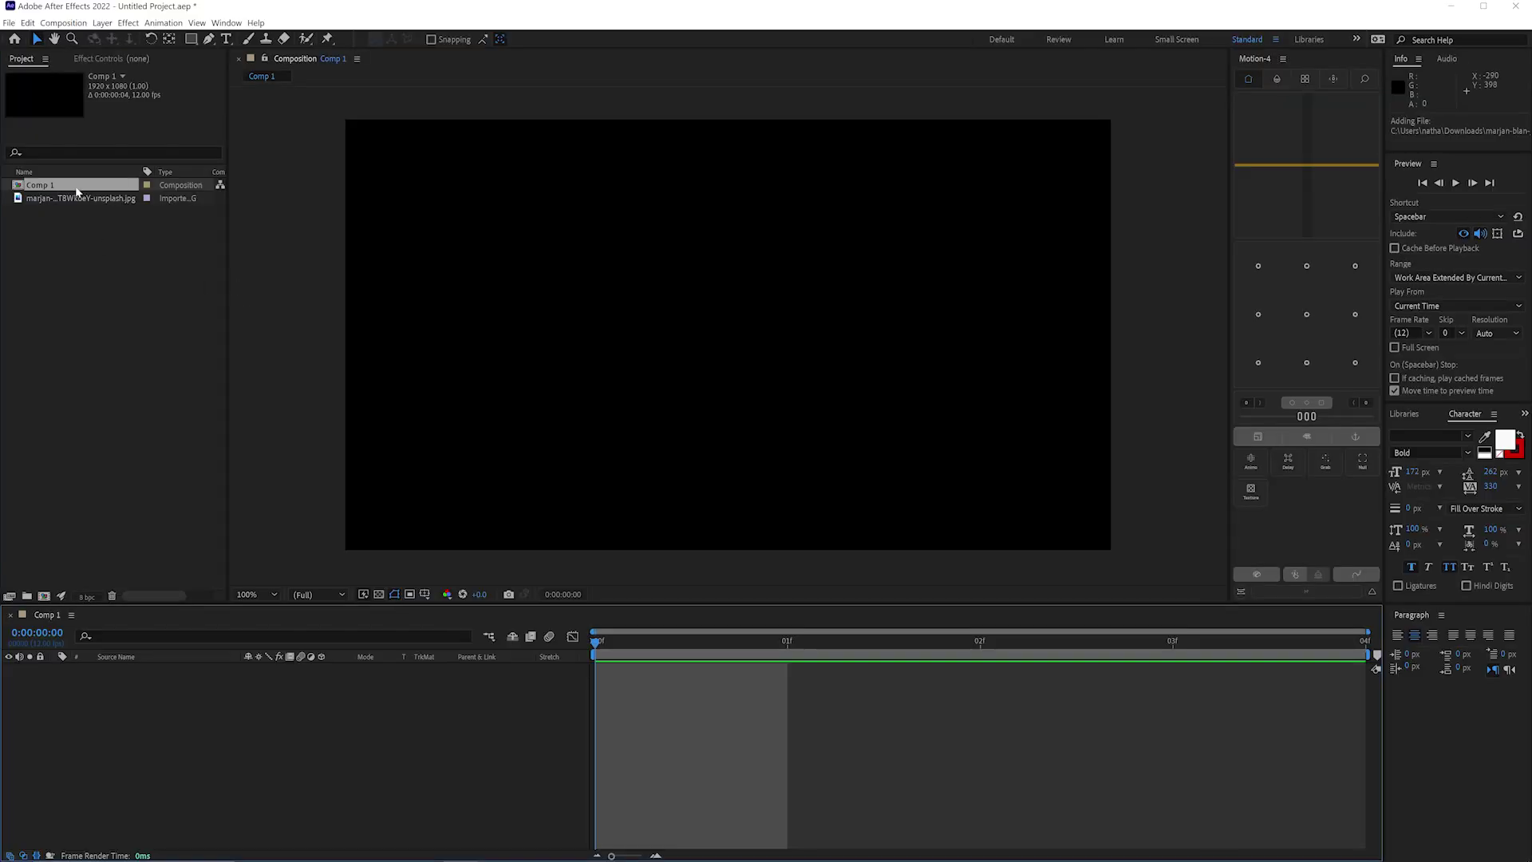
{"action": "double_click", "coordinate": [79, 199]}
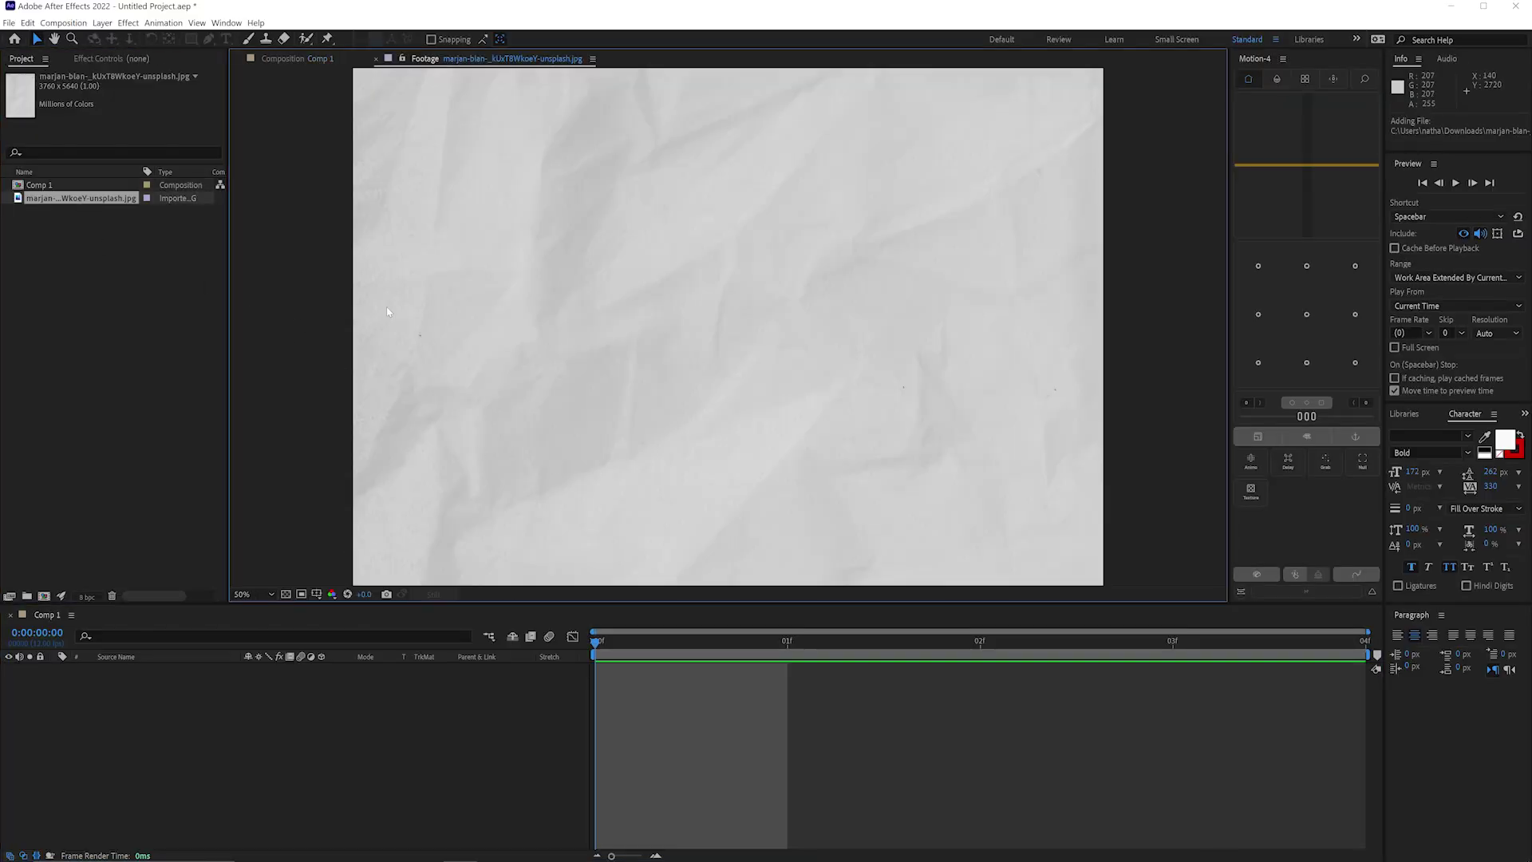
{"action": "scroll", "coordinate": [514, 300], "scroll_direction": "up", "scroll_amount": 2}
{"action": "scroll", "coordinate": [514, 300], "scroll_direction": "down", "scroll_amount": 4}
- Create a 1920×1080, 12 fps composition Comp 2 and add the paper image as its layer
{"action": "key", "text": "ctrl+n"}
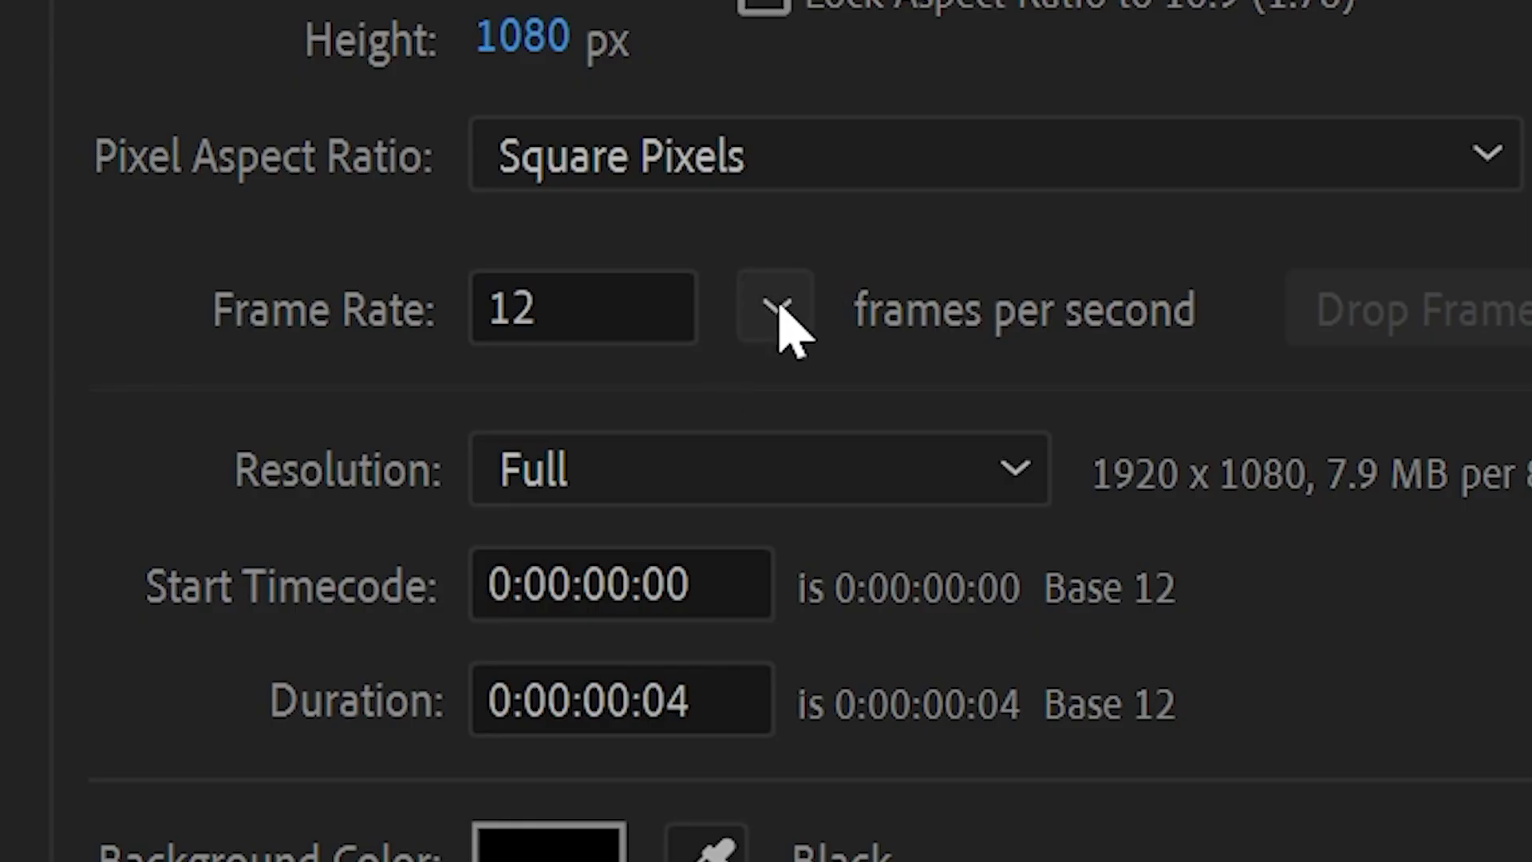
{"action": "left_click", "coordinate": [535, 708]}
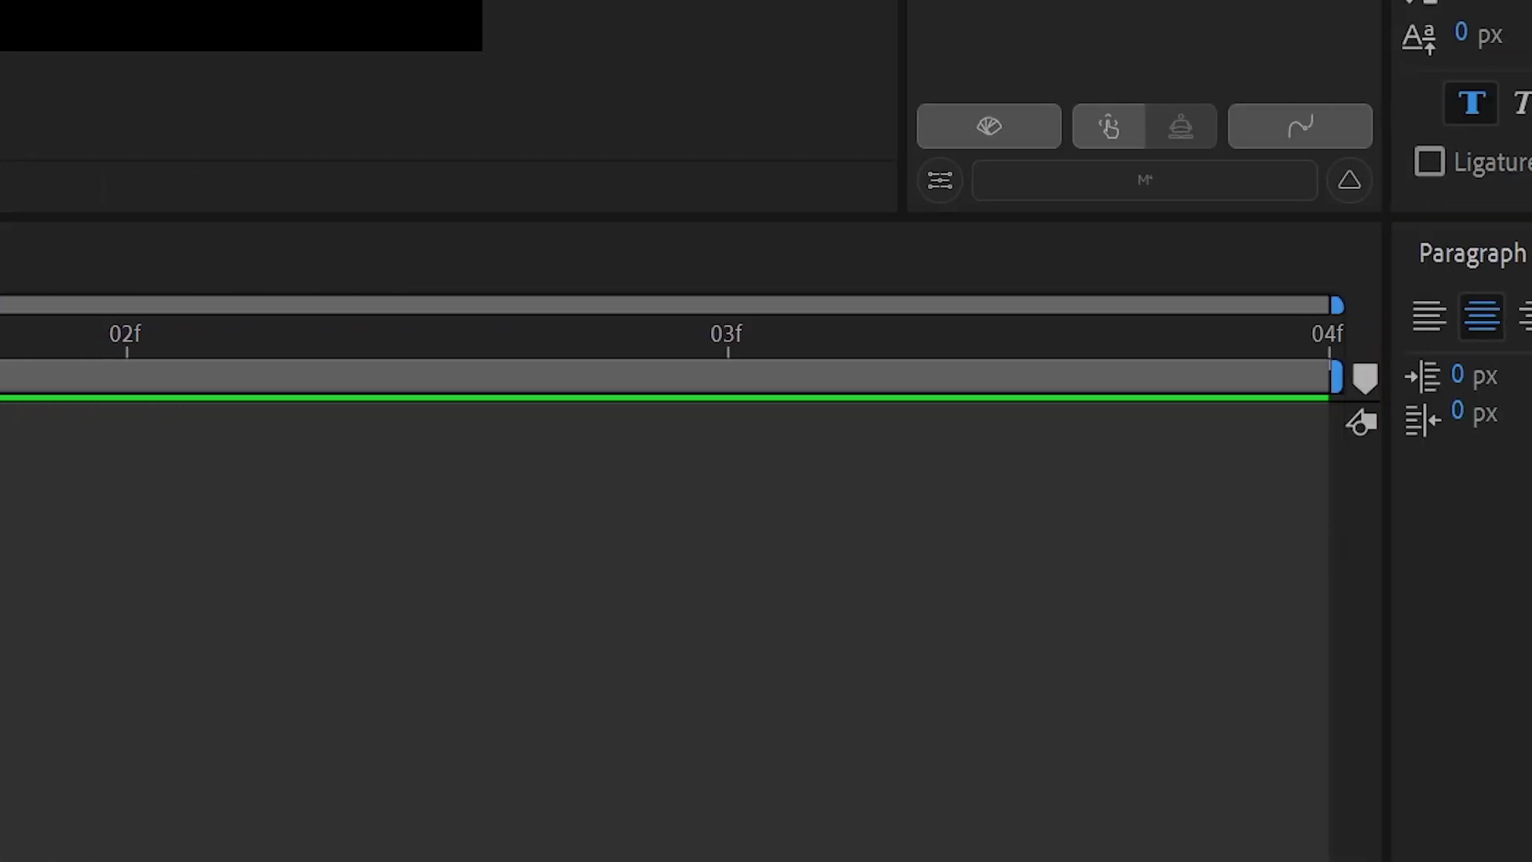
{"action": "left_click_drag", "start_coordinate": [80, 211], "coordinate": [636, 671]}
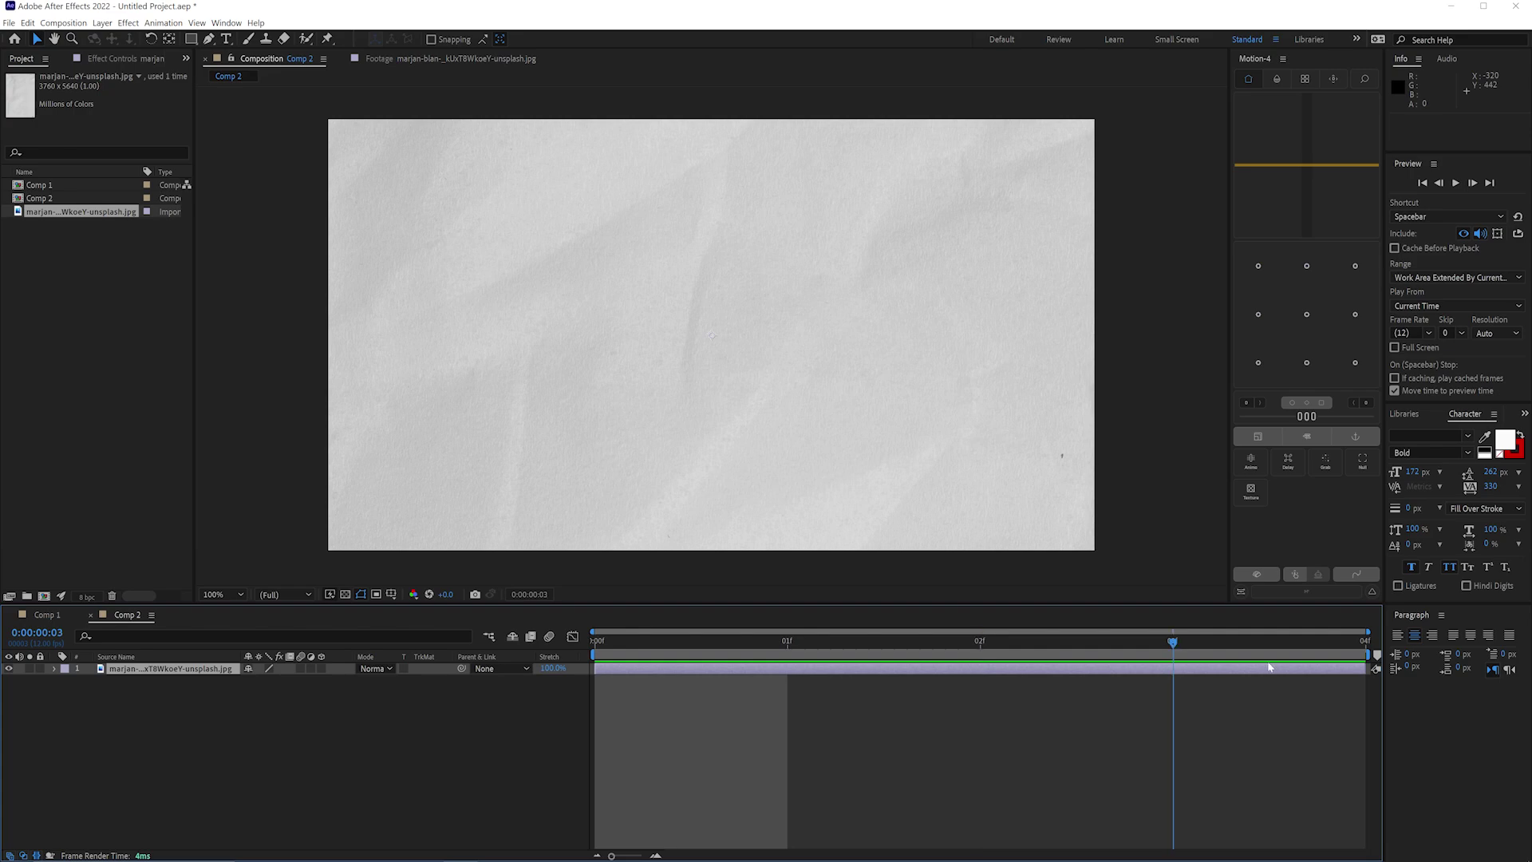
- Change Comp 2's duration to 6 frames and set the viewer to half size
{"action": "left_click", "coordinate": [63, 23]}
{"action": "left_click", "coordinate": [88, 46]}
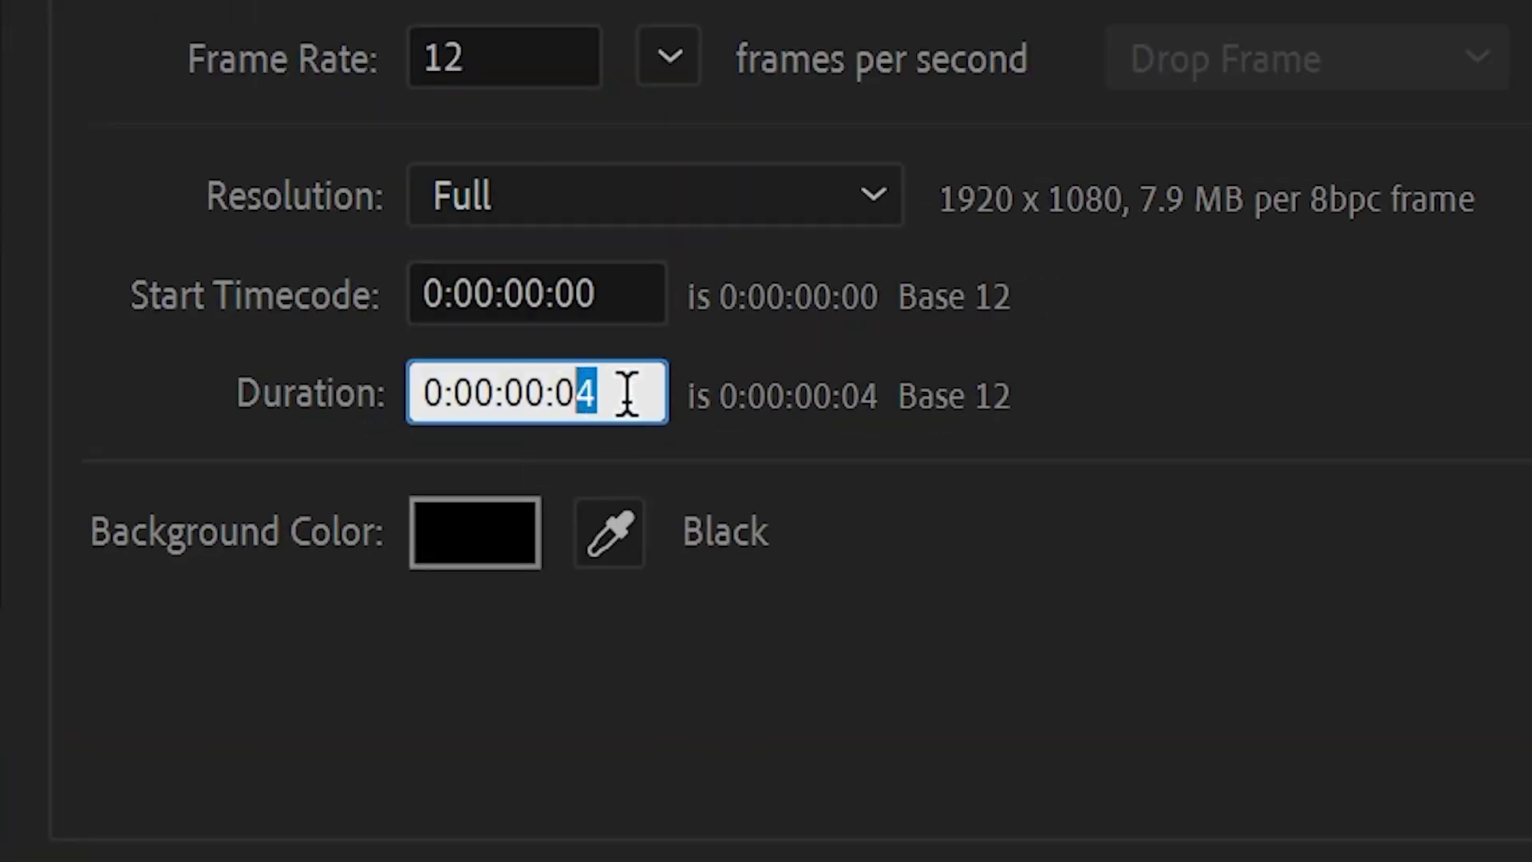
{"action": "key", "text": "Return"}
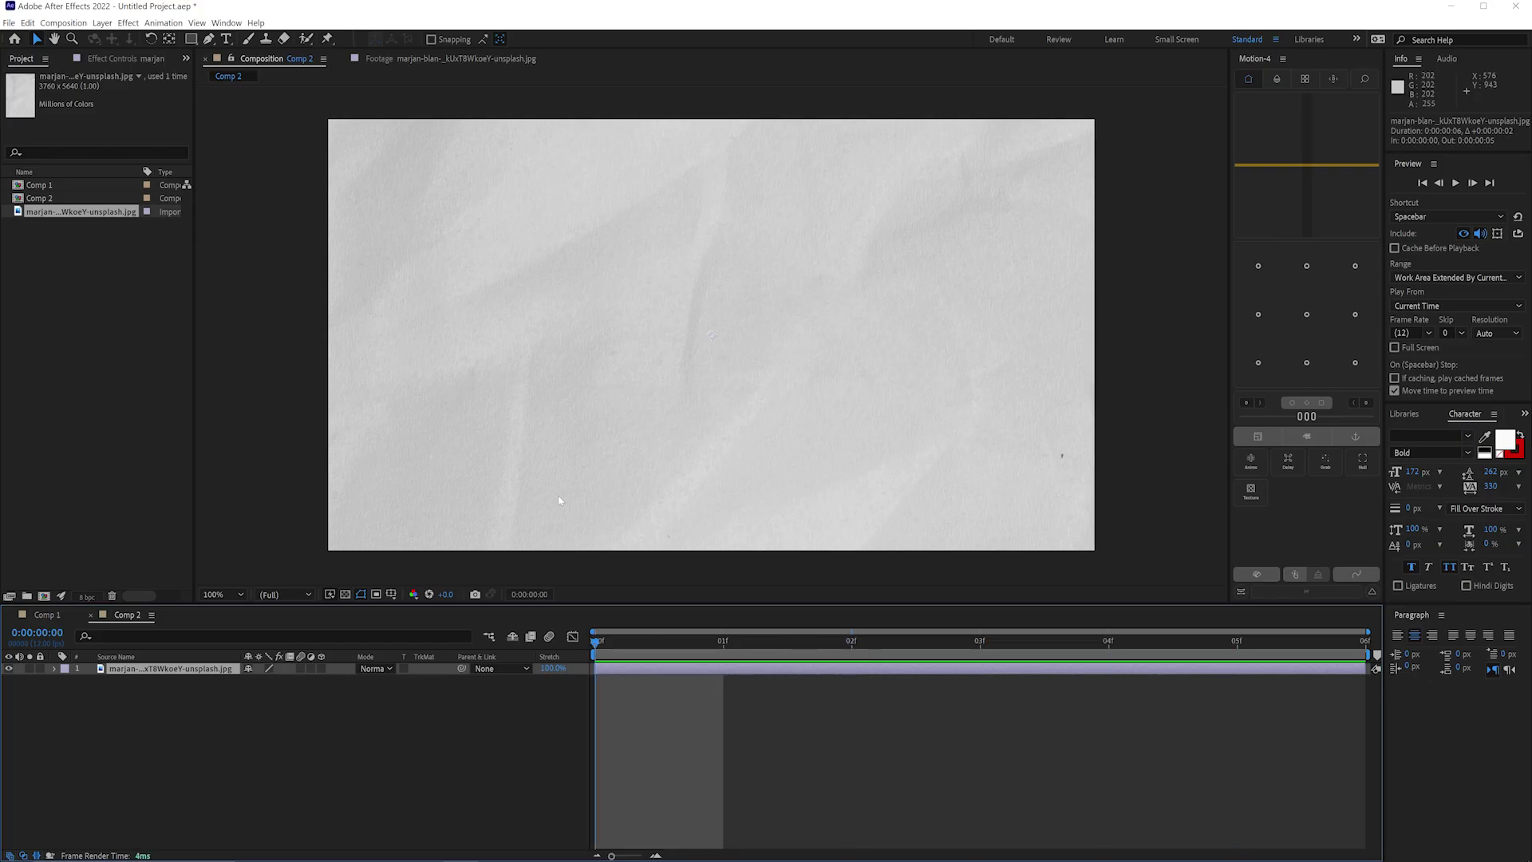
{"action": "key", "text": "comma"}
{"action": "key", "text": "comma"}
{"action": "key", "text": "comma"}
{"action": "key", "text": "comma"}
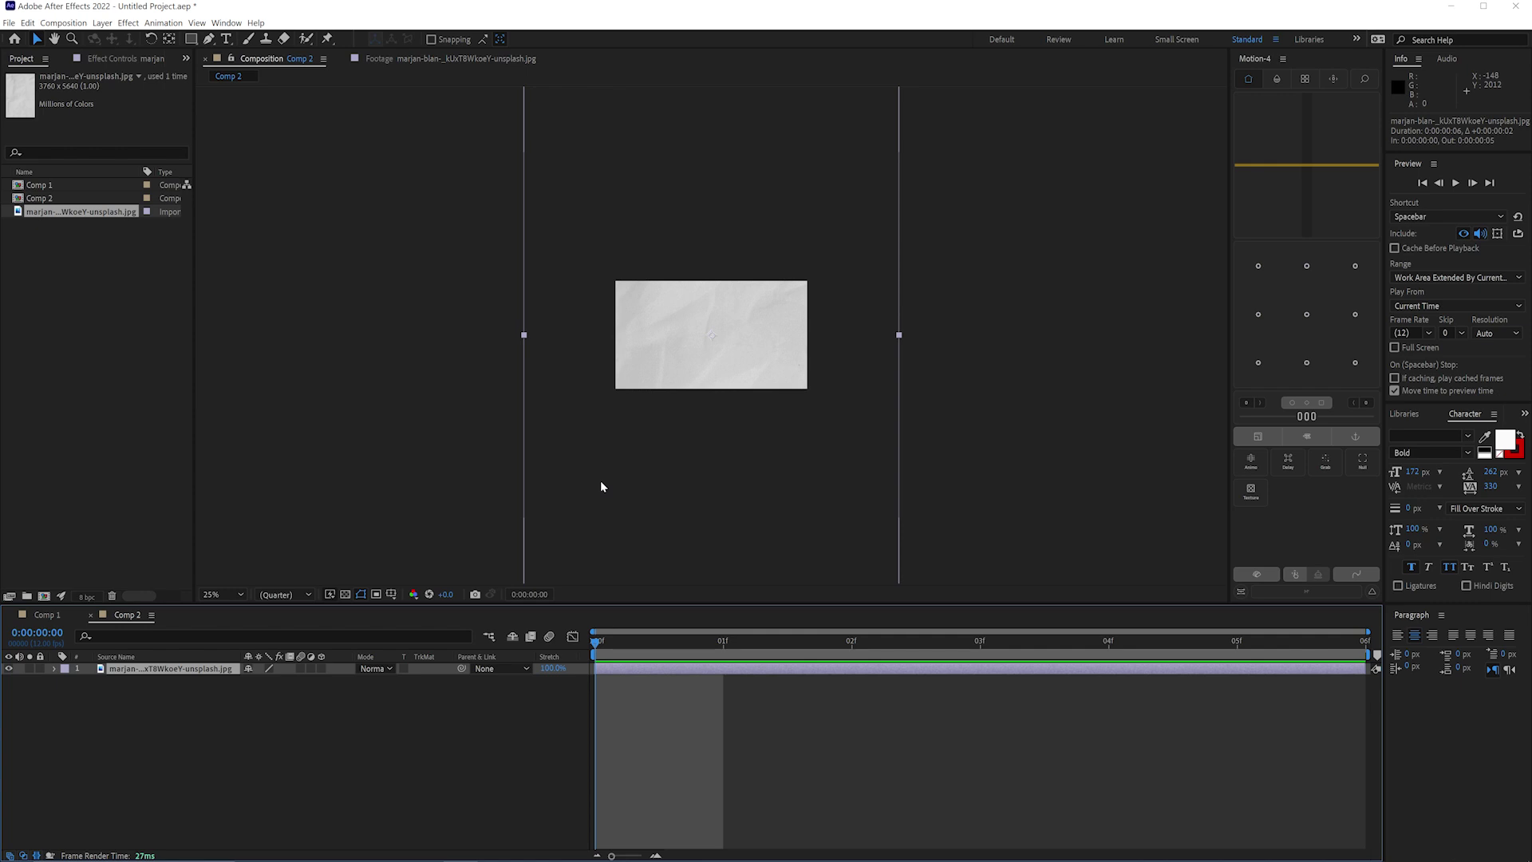
{"action": "key", "text": "period"}
{"action": "key", "text": "period"}
{"action": "key", "text": "comma"}
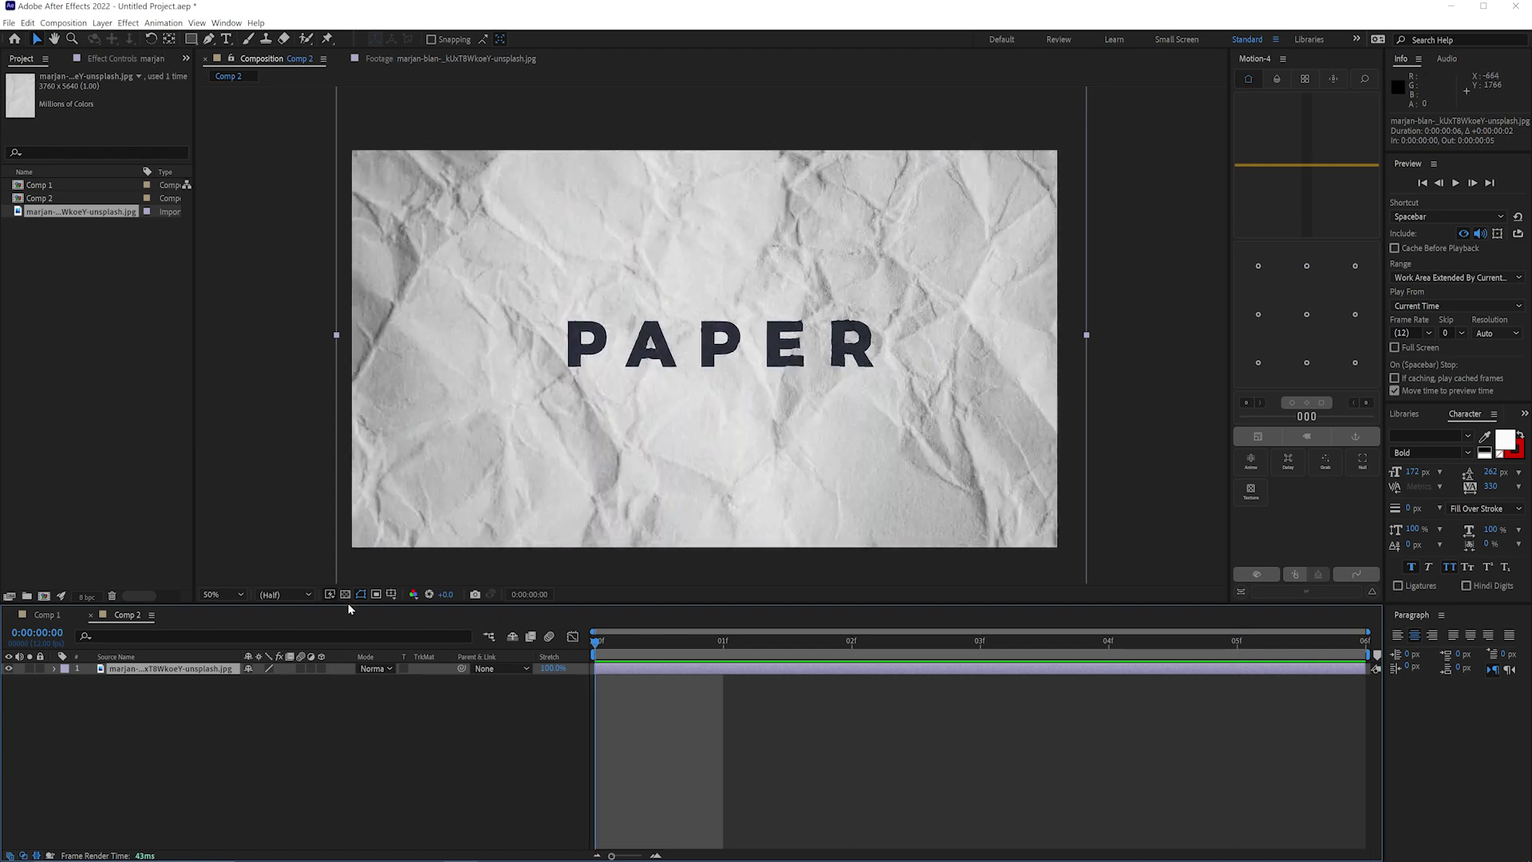
- Reveal the paper layer's Scale, Position and Rotation properties
{"action": "key", "text": "s"}
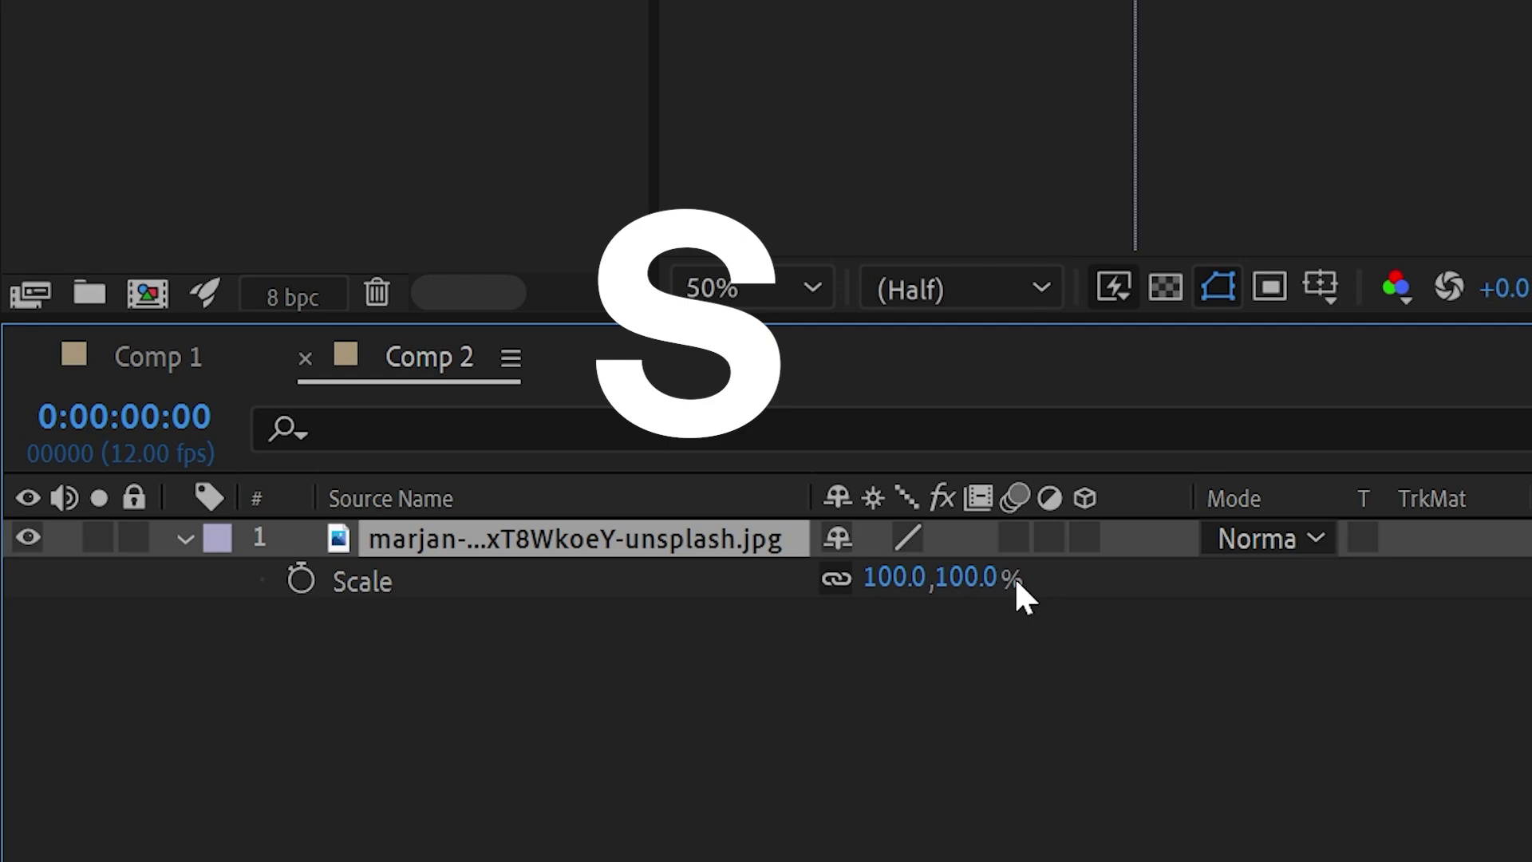
{"action": "key", "text": "shift+p"}
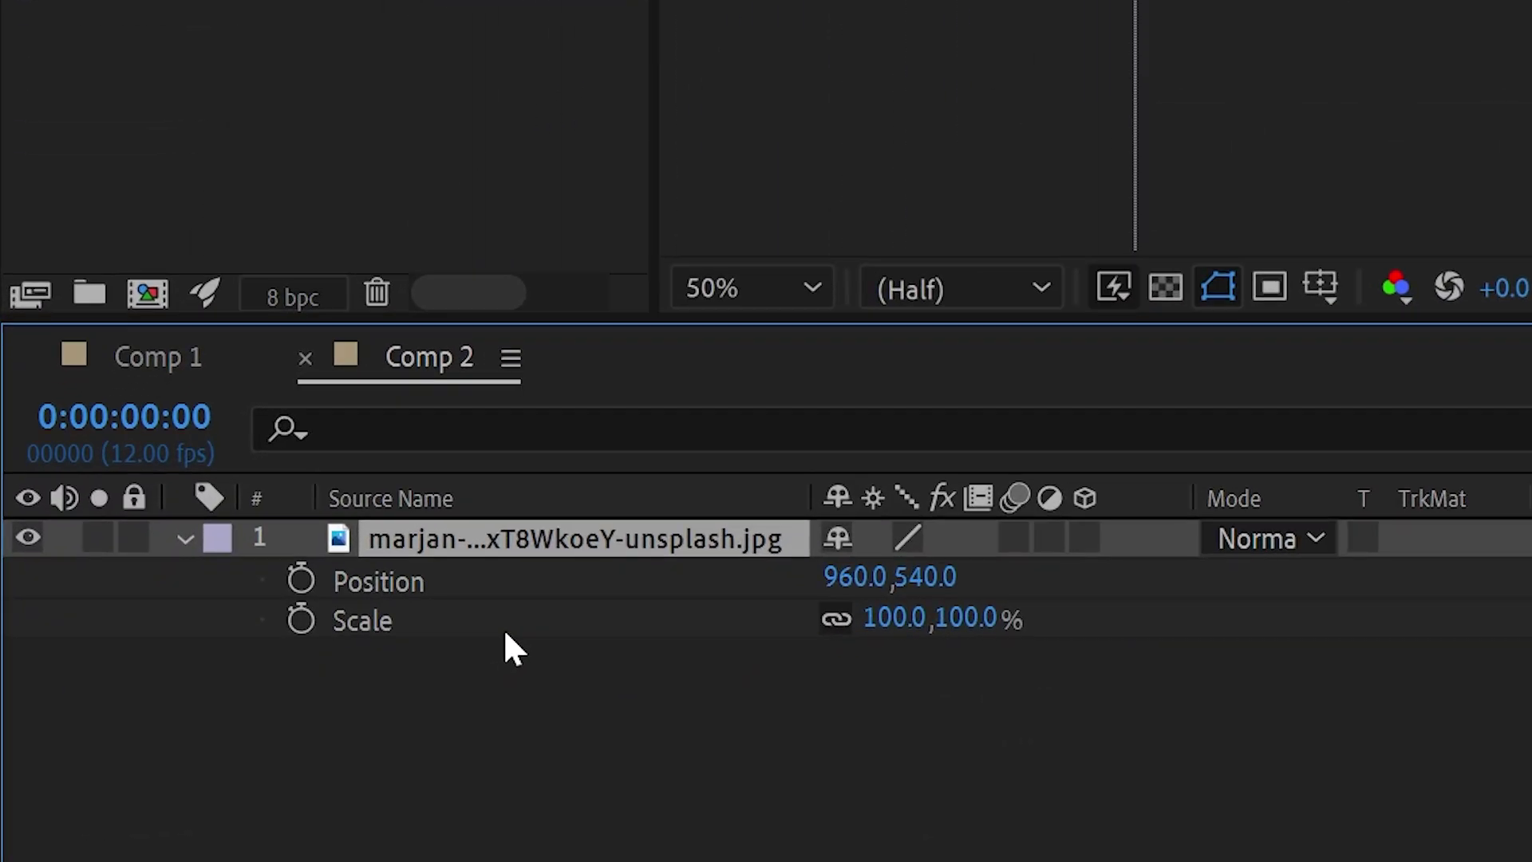
{"action": "key", "text": "shift+r"}
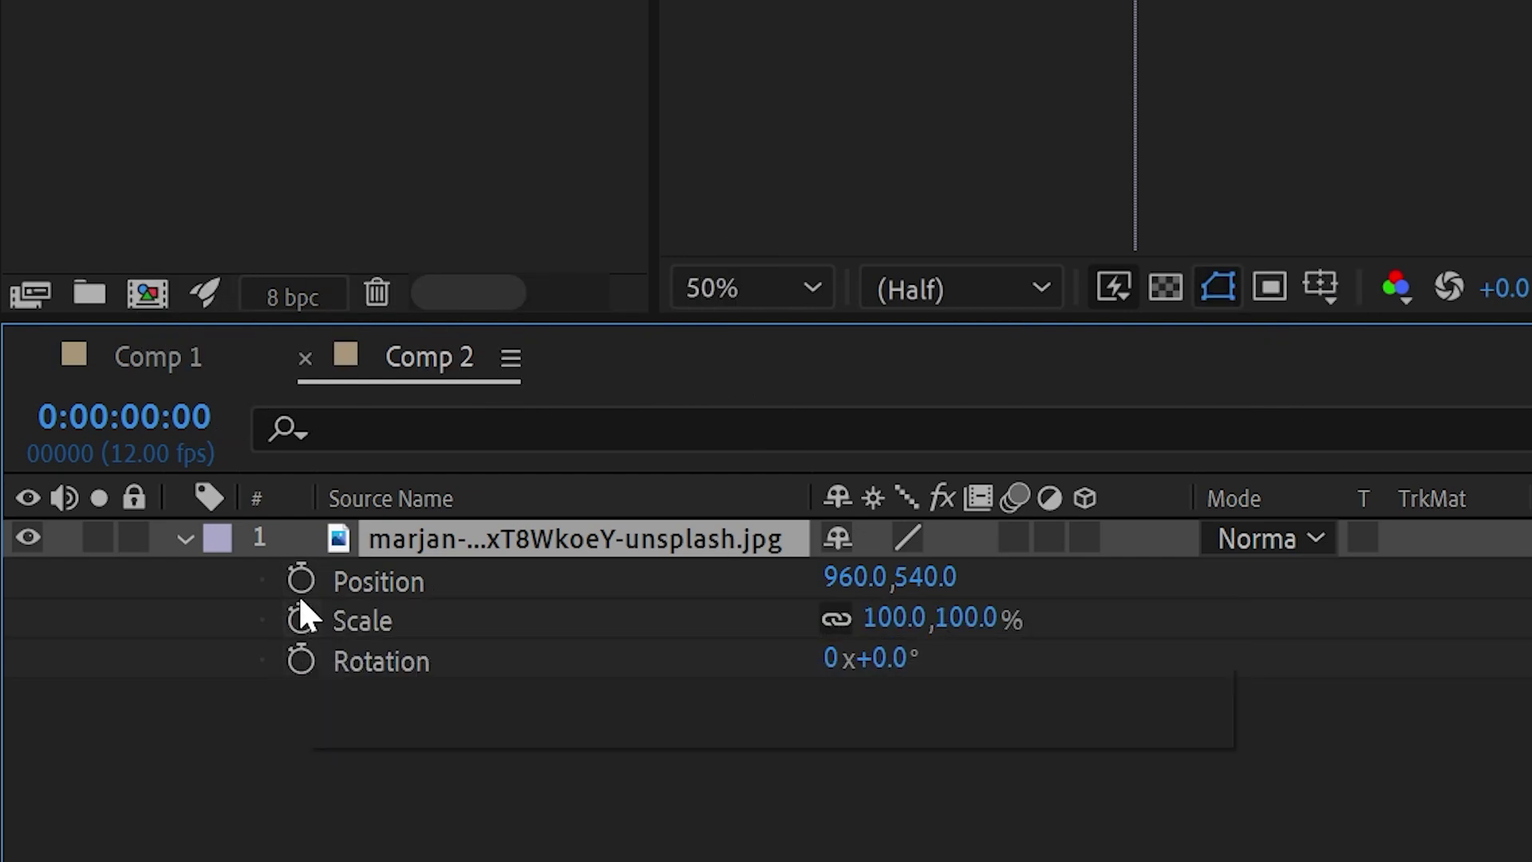
- Turn on Position, Scale and Rotation keyframing for the paper layer
{"action": "left_click", "coordinate": [300, 579]}
{"action": "left_click", "coordinate": [301, 619]}
{"action": "left_click", "coordinate": [301, 659]}
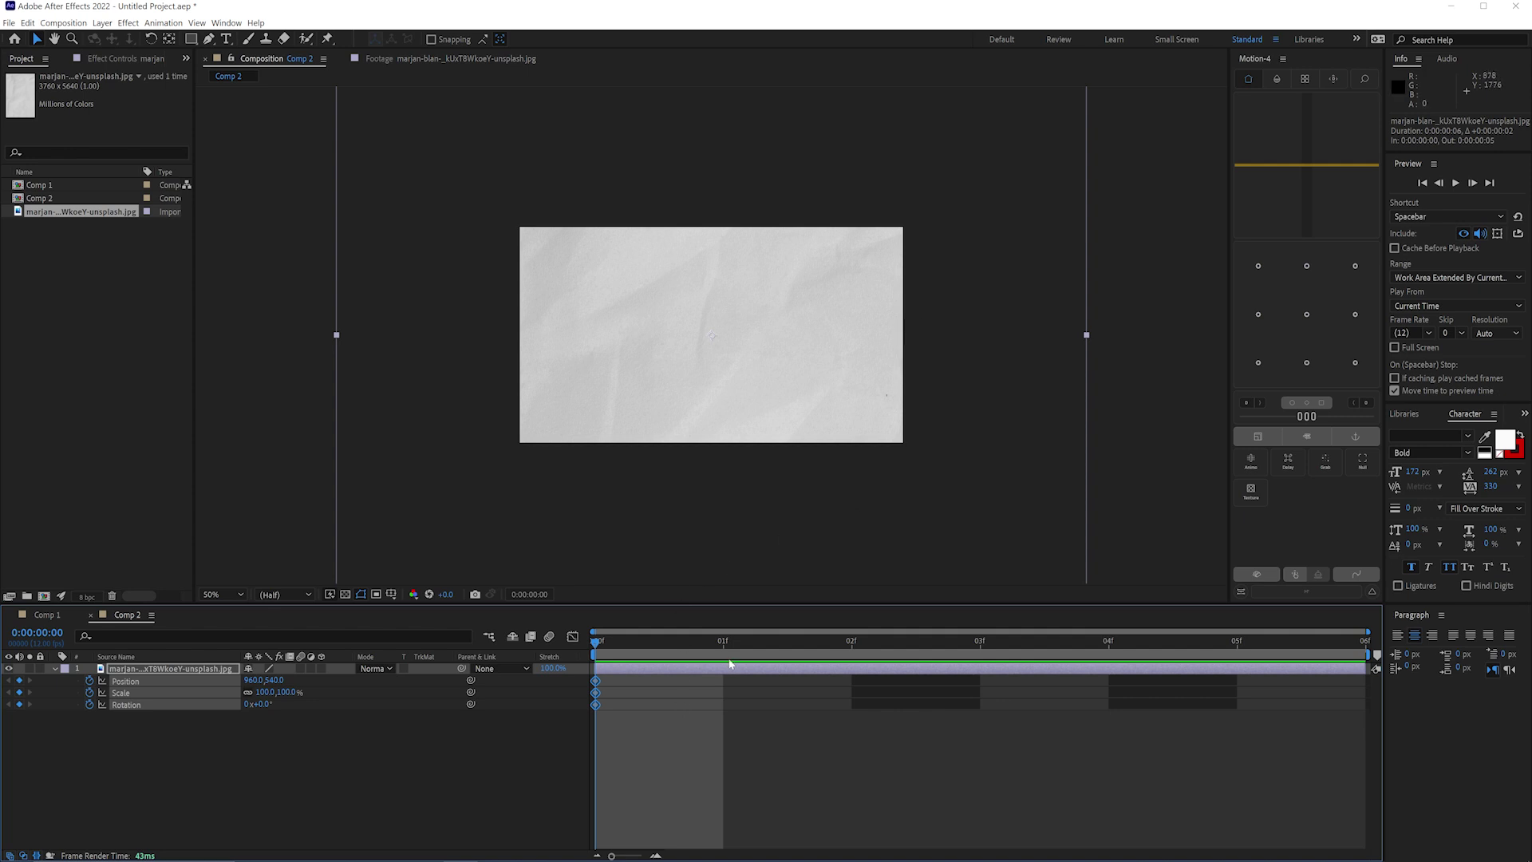
- Move the paper image to a different offset on frames 1, 2 and 3
{"action": "left_click_drag", "start_coordinate": [716, 324], "coordinate": [878, 686]}
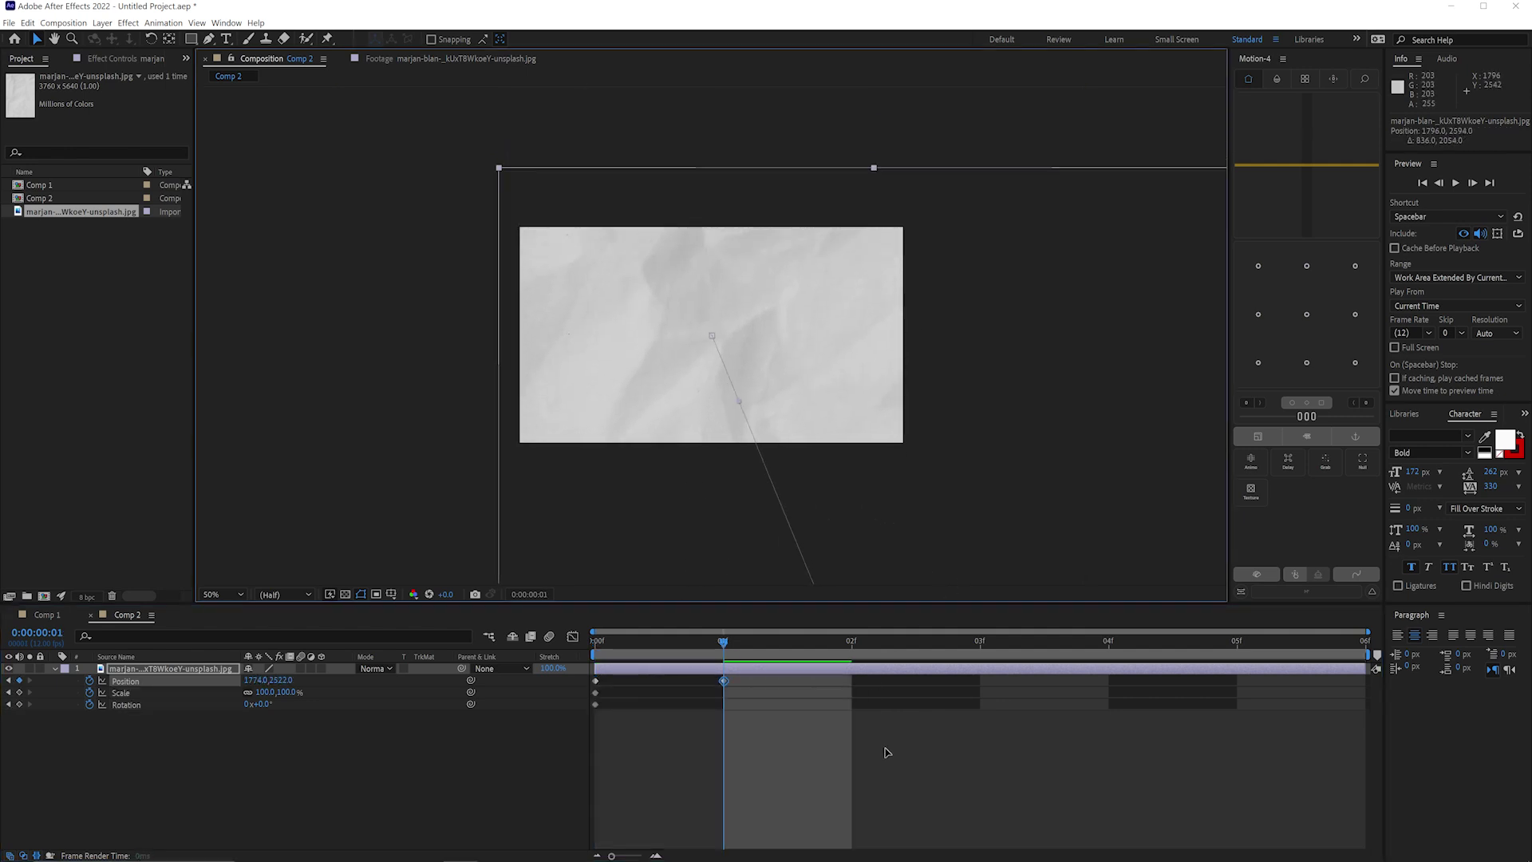
{"action": "left_click_drag", "start_coordinate": [887, 752], "coordinate": [869, 765]}
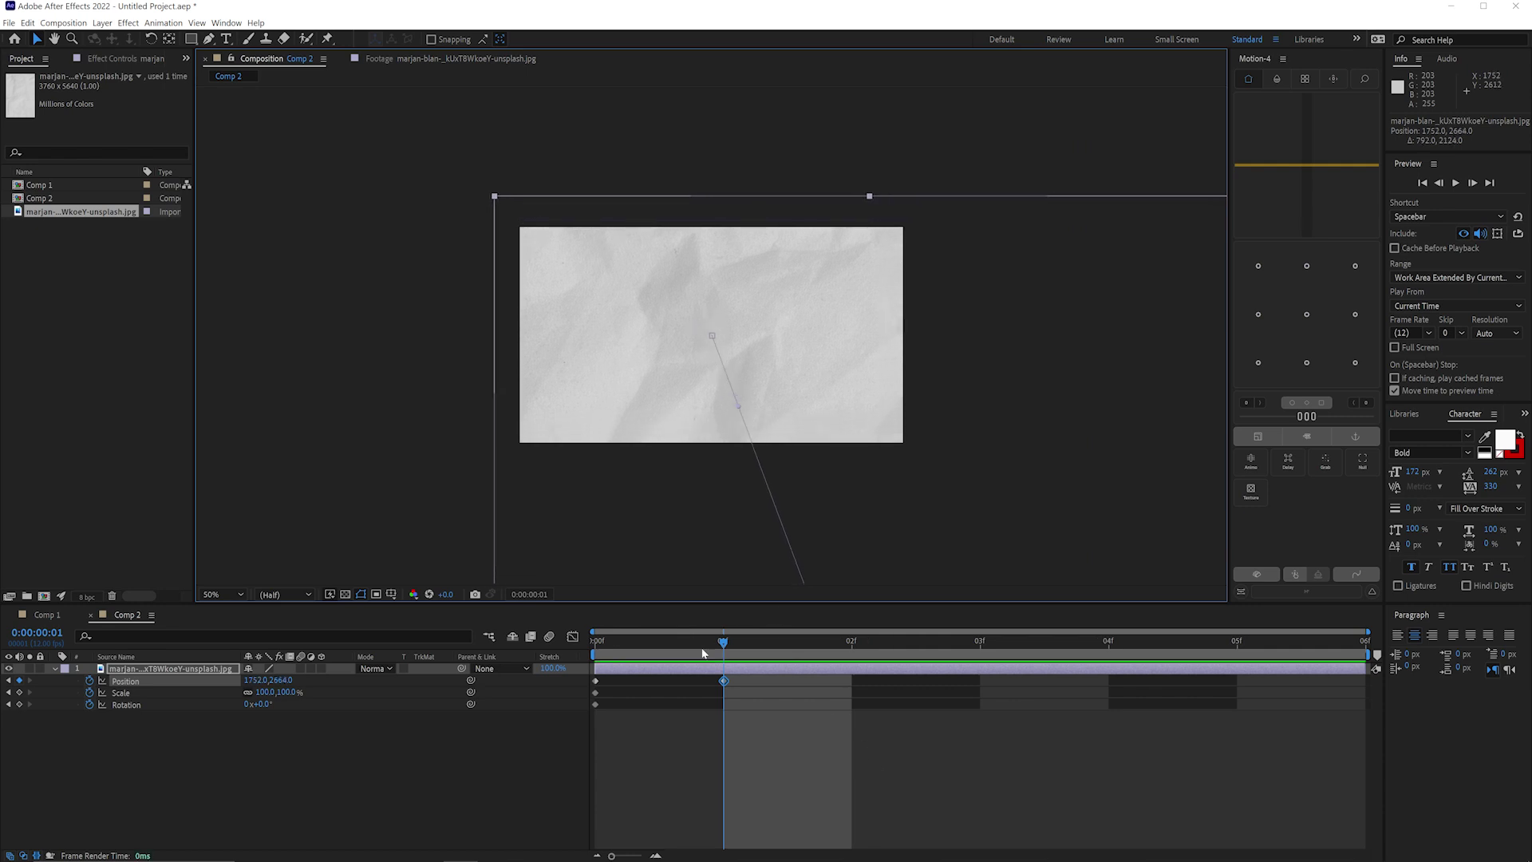
{"action": "left_click_drag", "start_coordinate": [691, 644], "coordinate": [851, 643]}
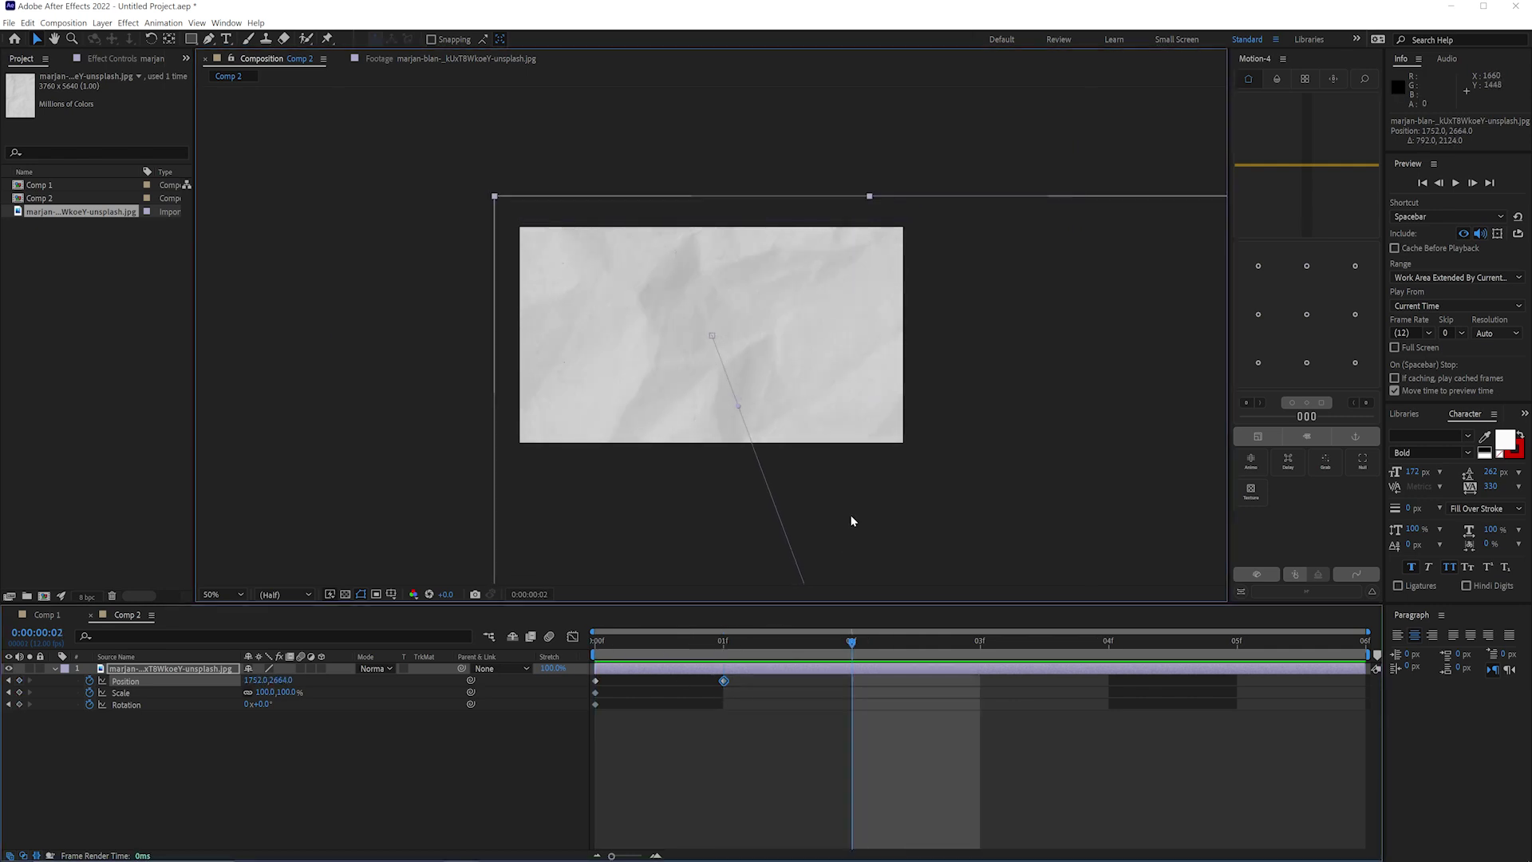
{"action": "left_click_drag", "start_coordinate": [697, 554], "coordinate": [548, 533]}
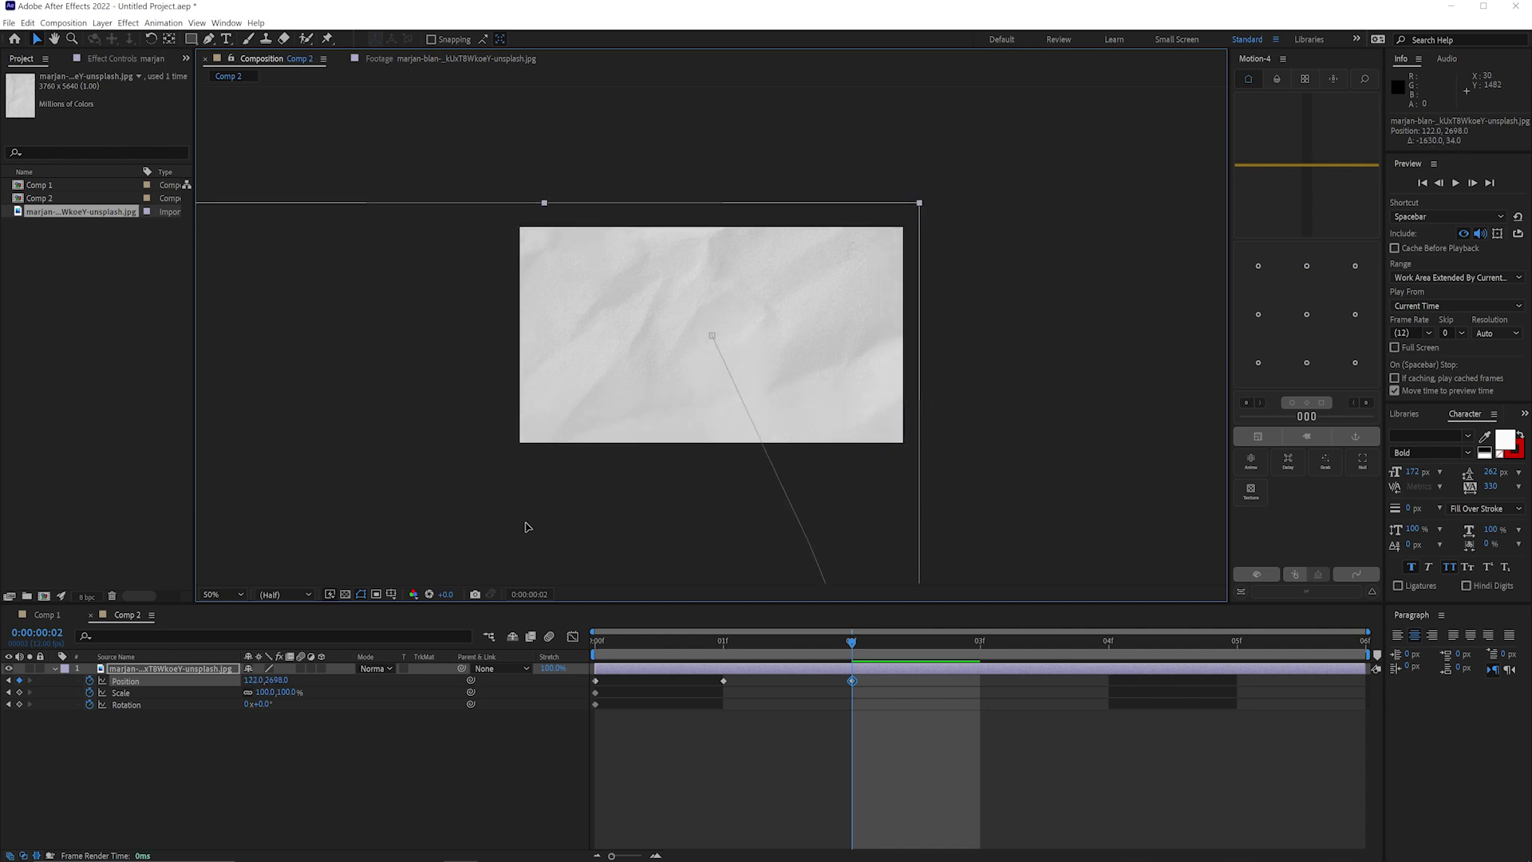
{"action": "left_click_drag", "start_coordinate": [725, 417], "coordinate": [479, 119]}
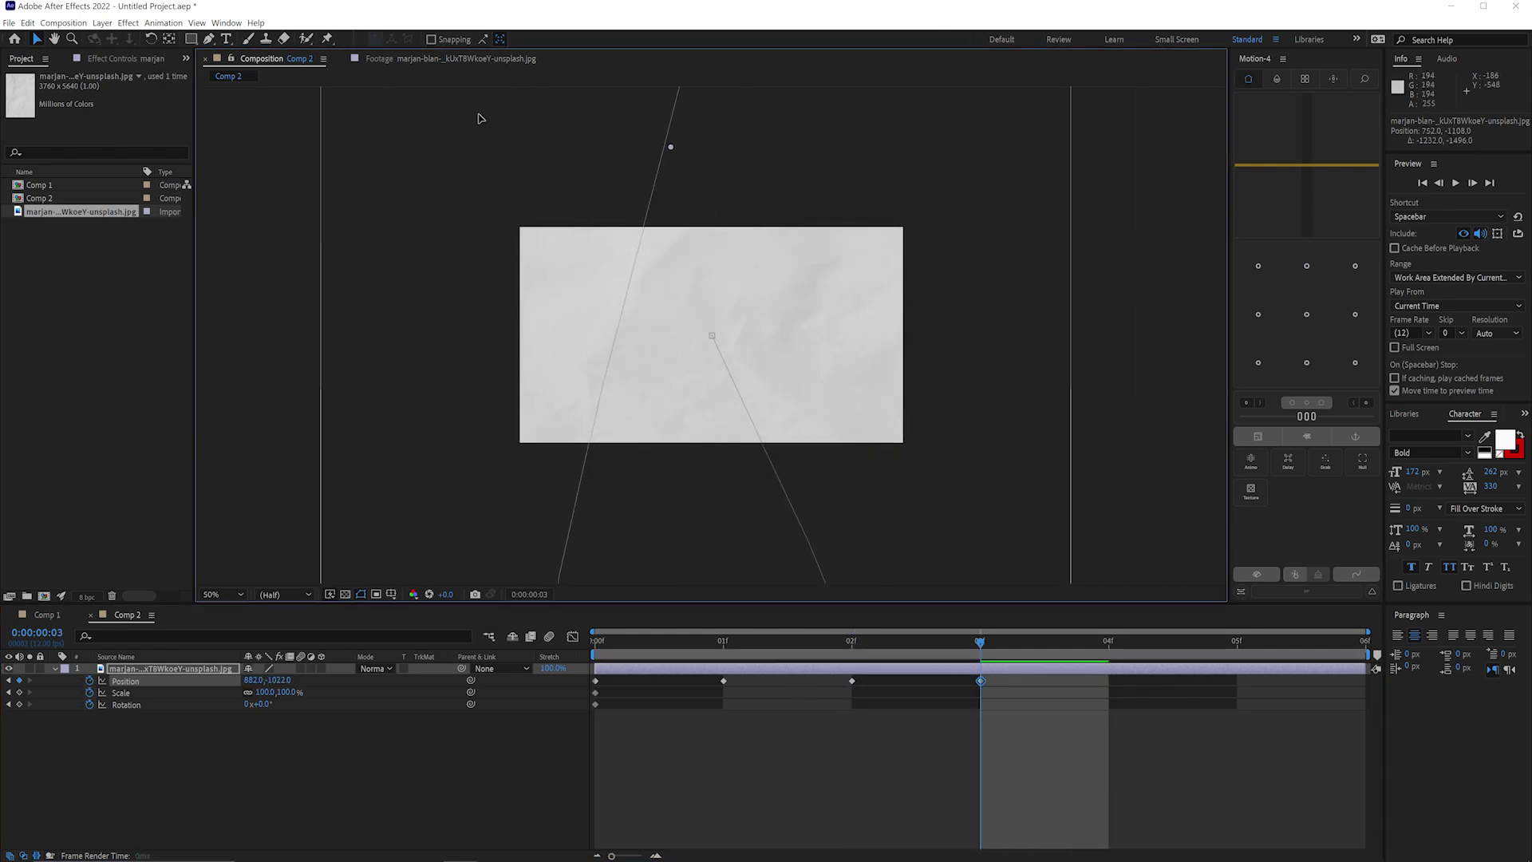
{"action": "key", "text": "Page_Down"}
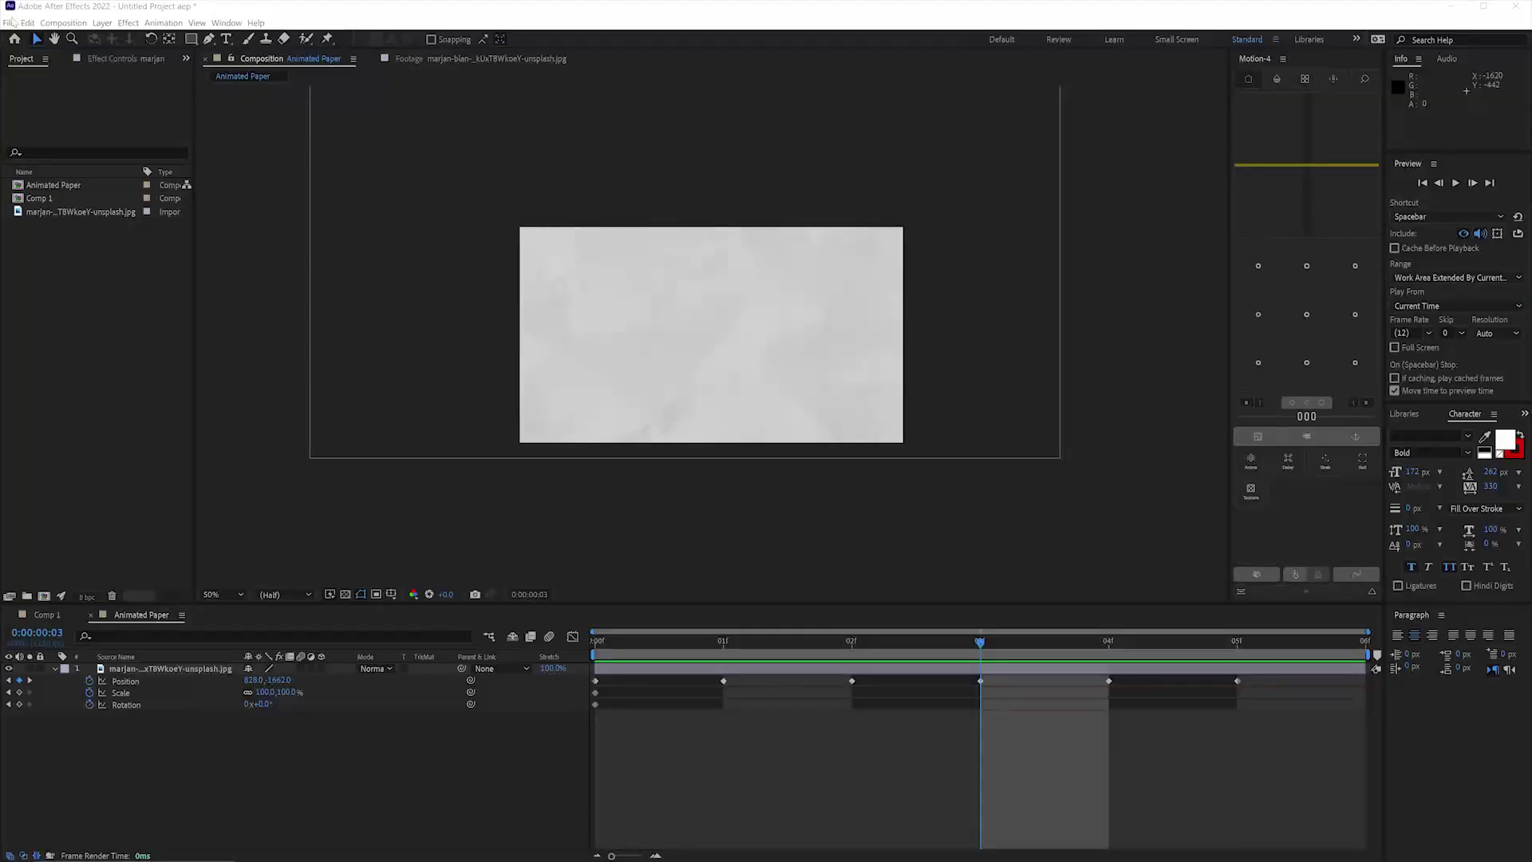
- Open the File menu
{"action": "left_click", "coordinate": [12, 21]}
- Save the project as Animated Paper.aep from the File menu
{"action": "mouse_move", "coordinate": [27, 23]}
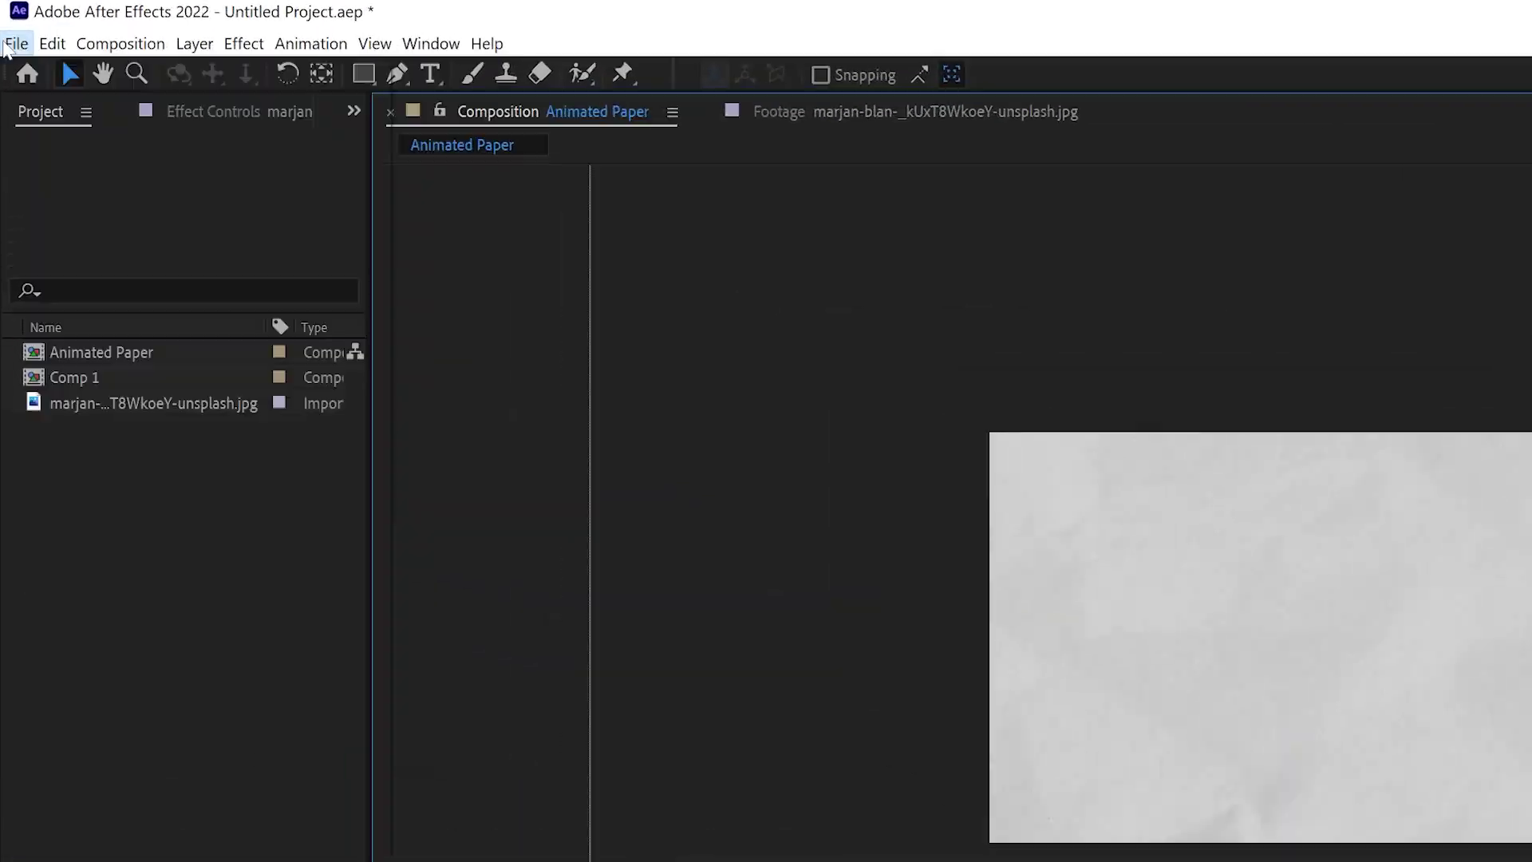
{"action": "left_click", "coordinate": [9, 23]}
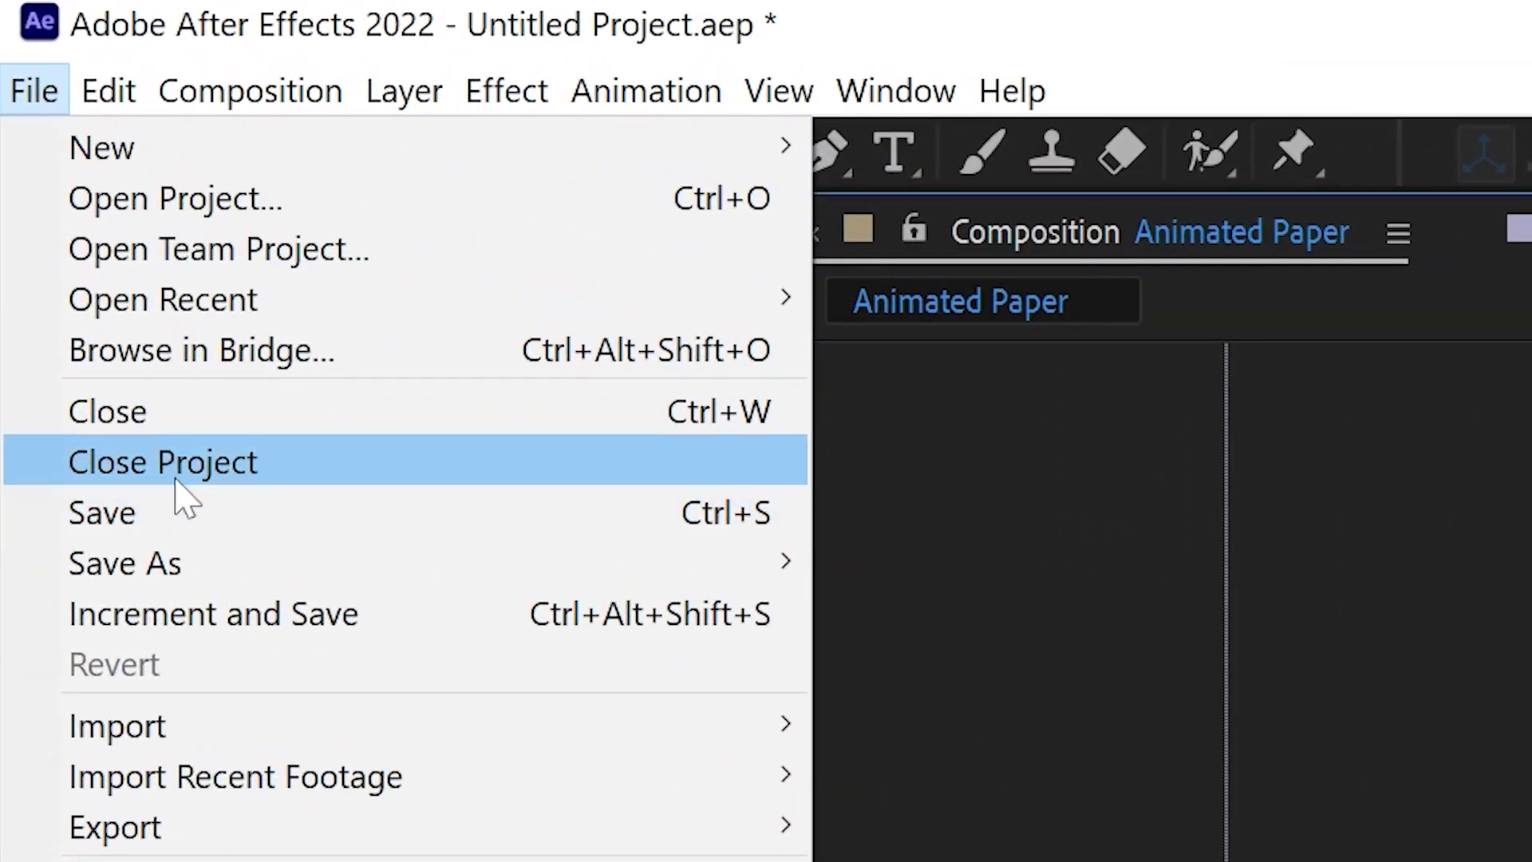
{"action": "left_click", "coordinate": [175, 518]}
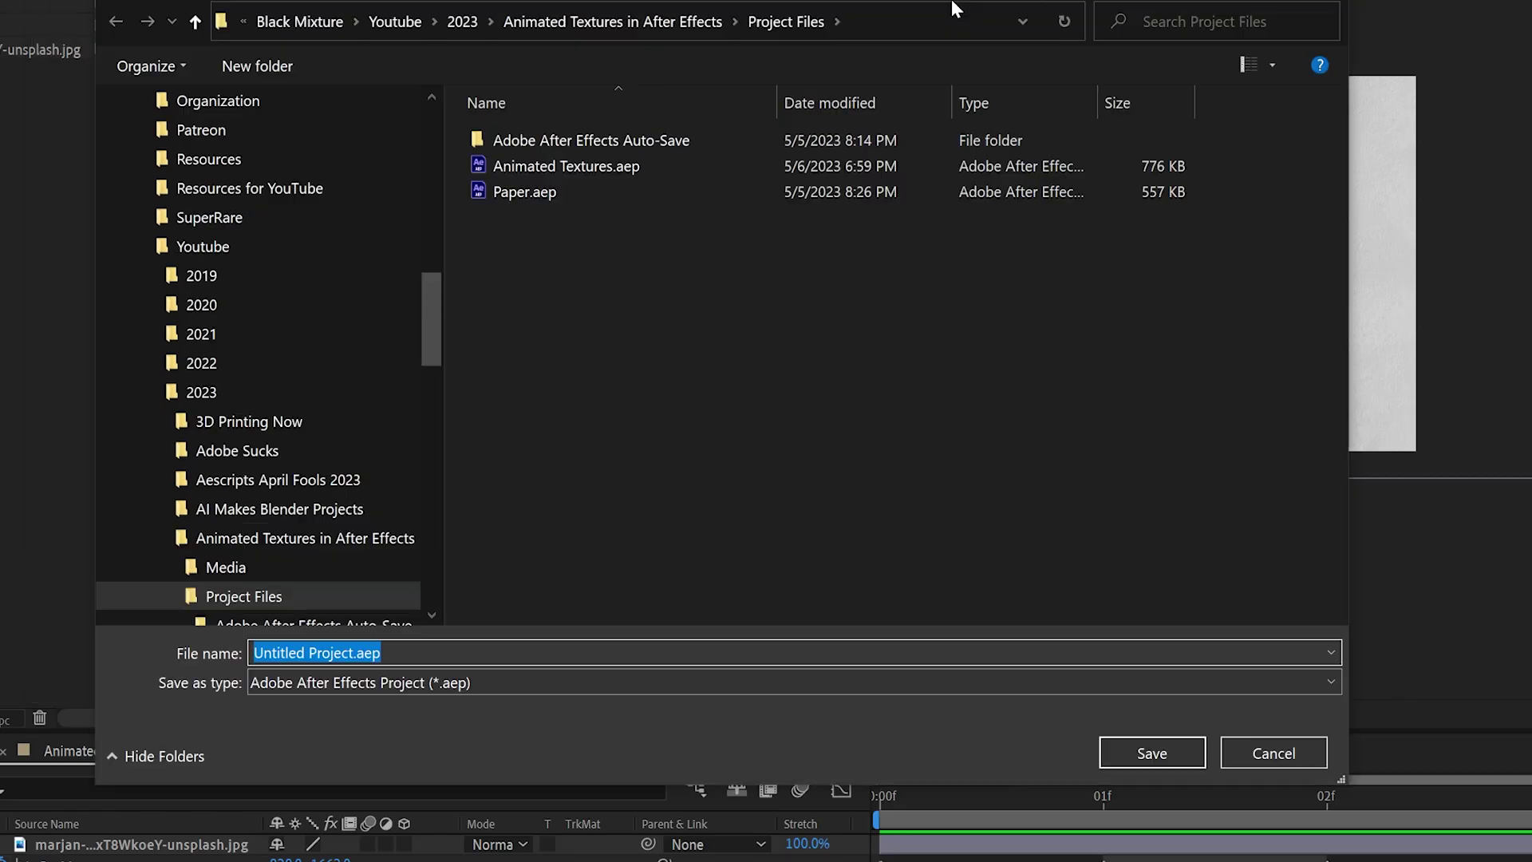
{"action": "type", "text": "Animate"}
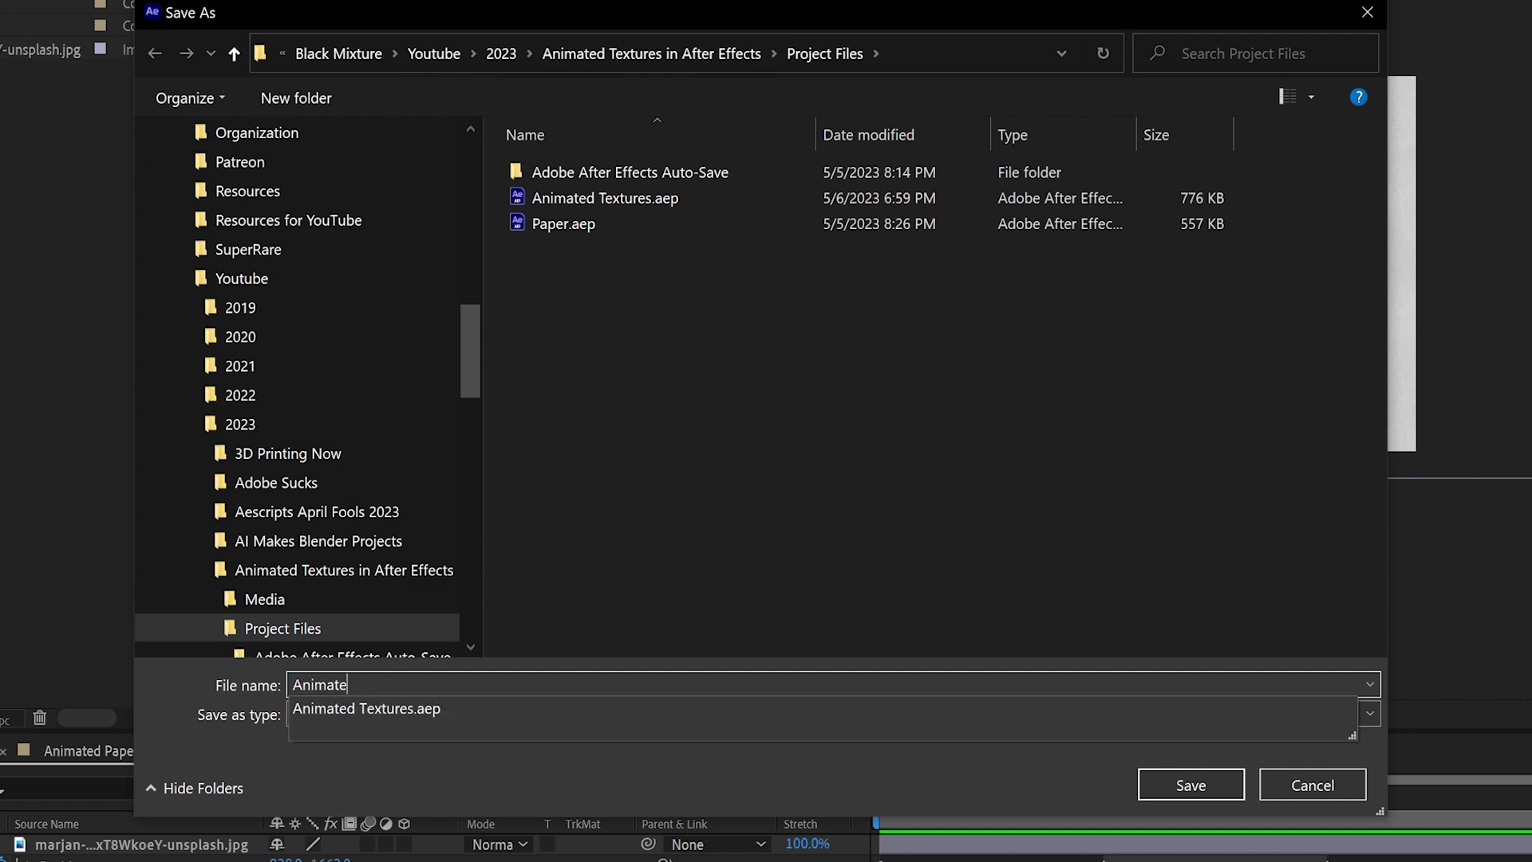
{"action": "type", "text": "d Paper"}
{"action": "key", "text": "Return"}
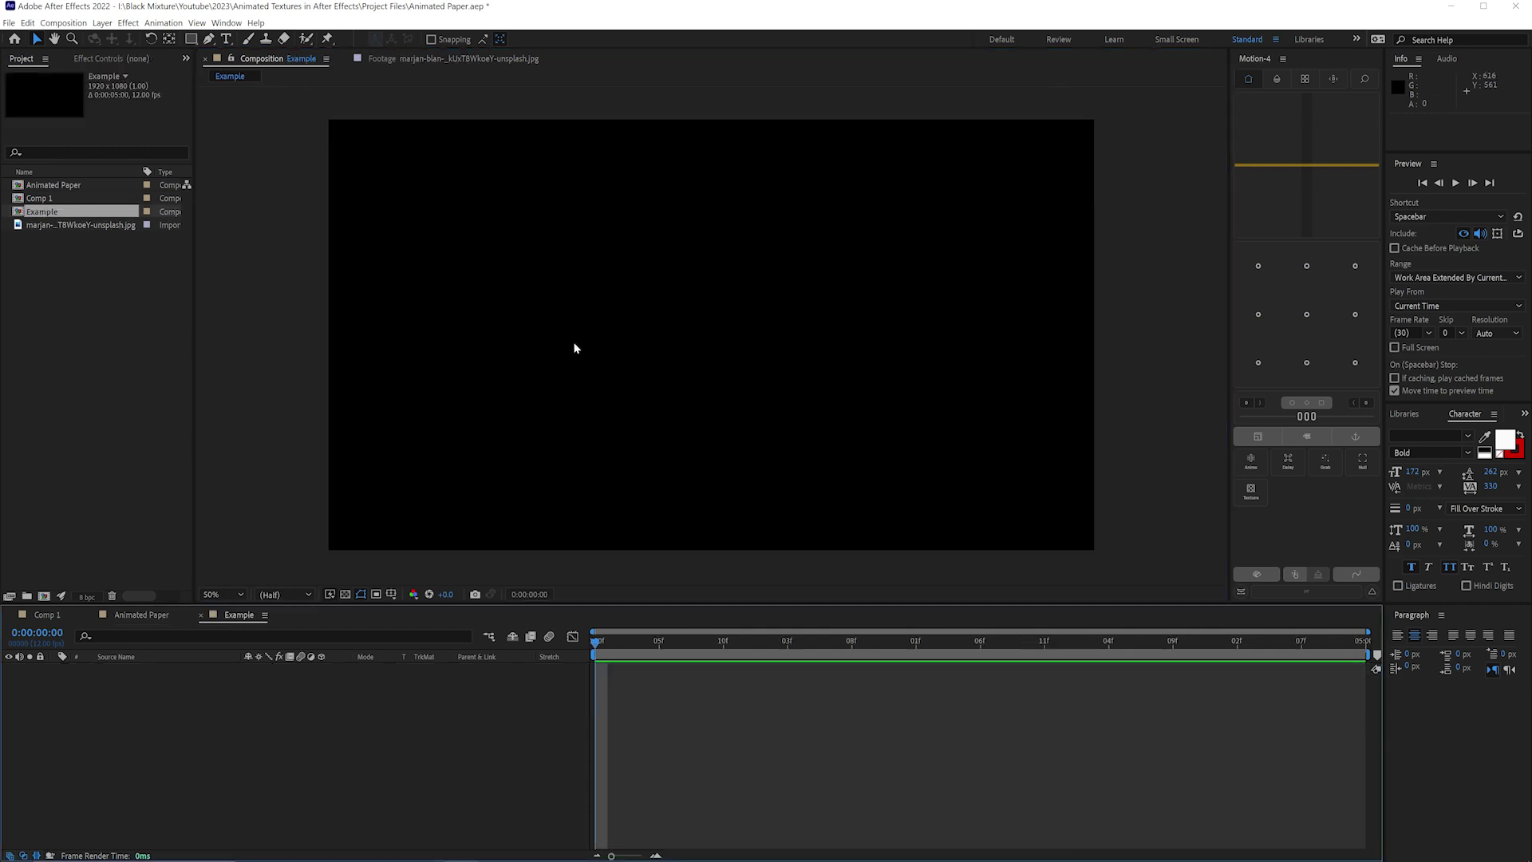
- Add the Animated Paper comp as a layer in the Example composition and scrub its frames
{"action": "key", "text": "comma"}
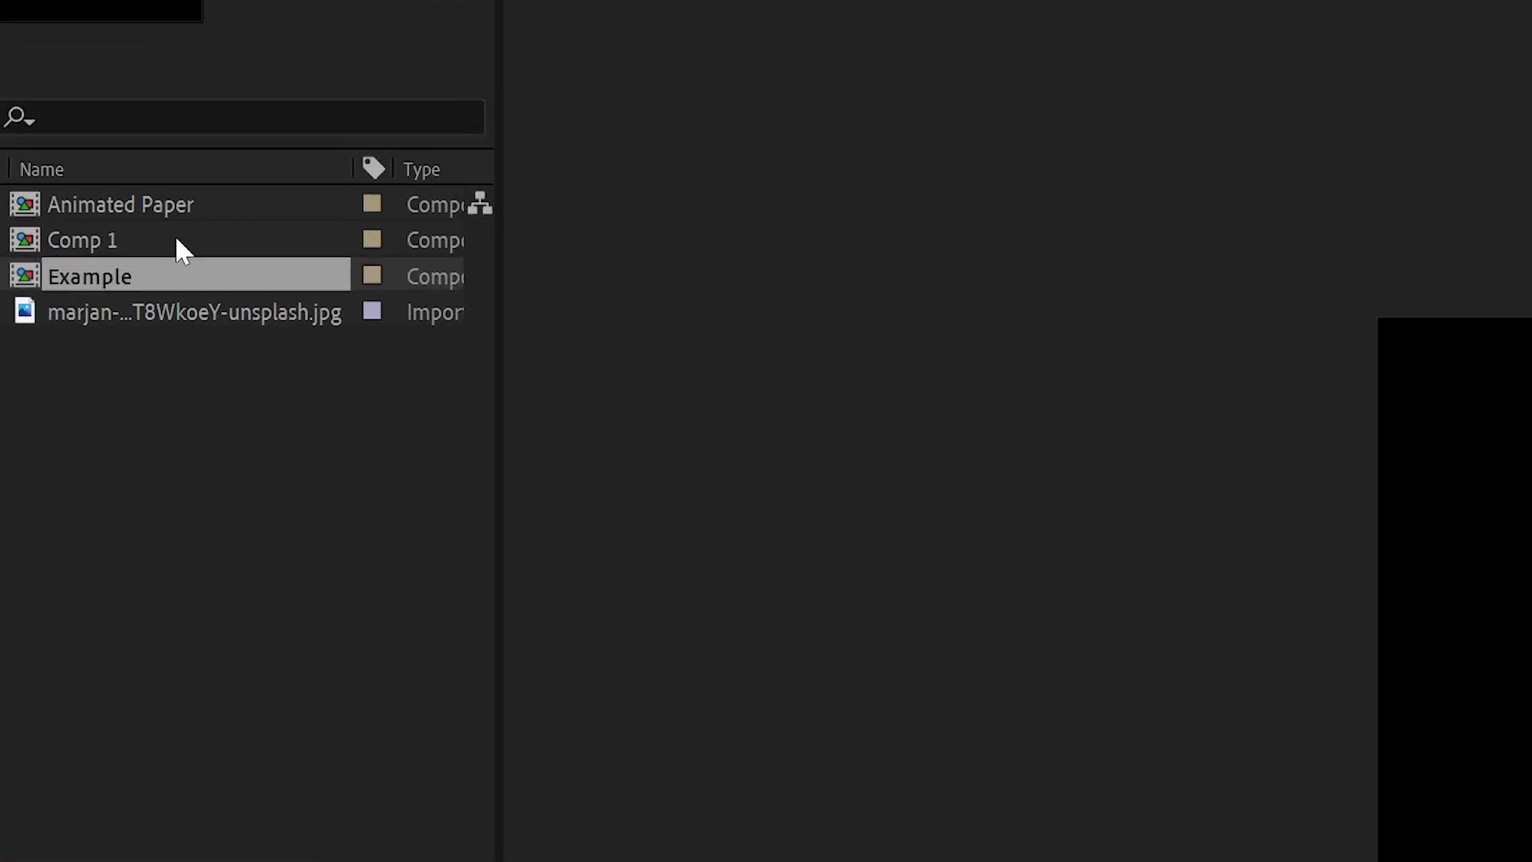
{"action": "left_click_drag", "start_coordinate": [76, 188], "coordinate": [311, 735]}
{"action": "left_click_drag", "start_coordinate": [961, 463], "coordinate": [1293, 266]}
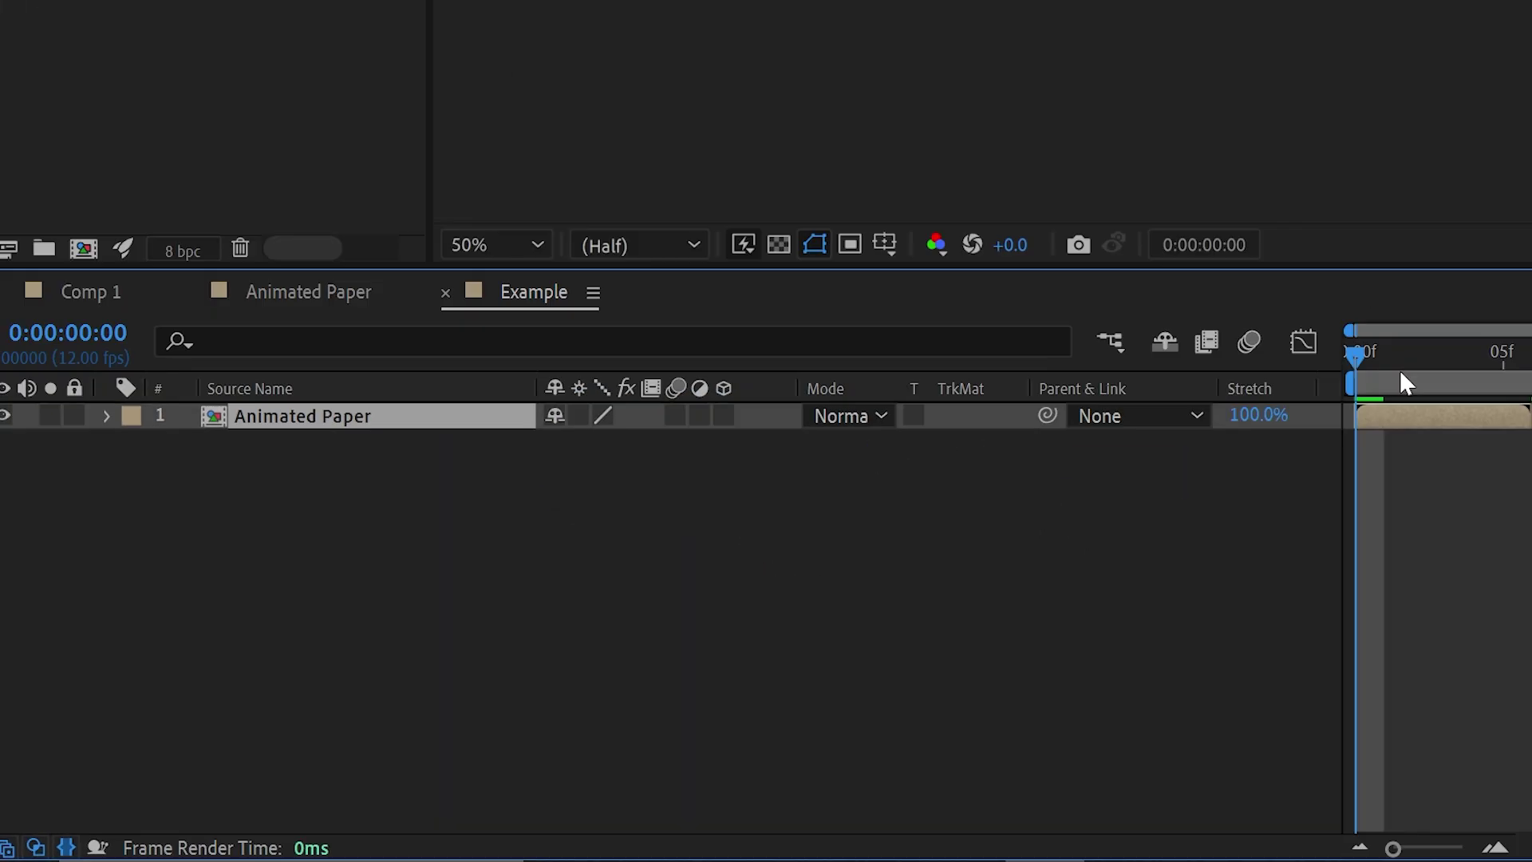
{"action": "left_click", "coordinate": [633, 642]}
{"action": "left_click_drag", "start_coordinate": [632, 647], "coordinate": [608, 670]}
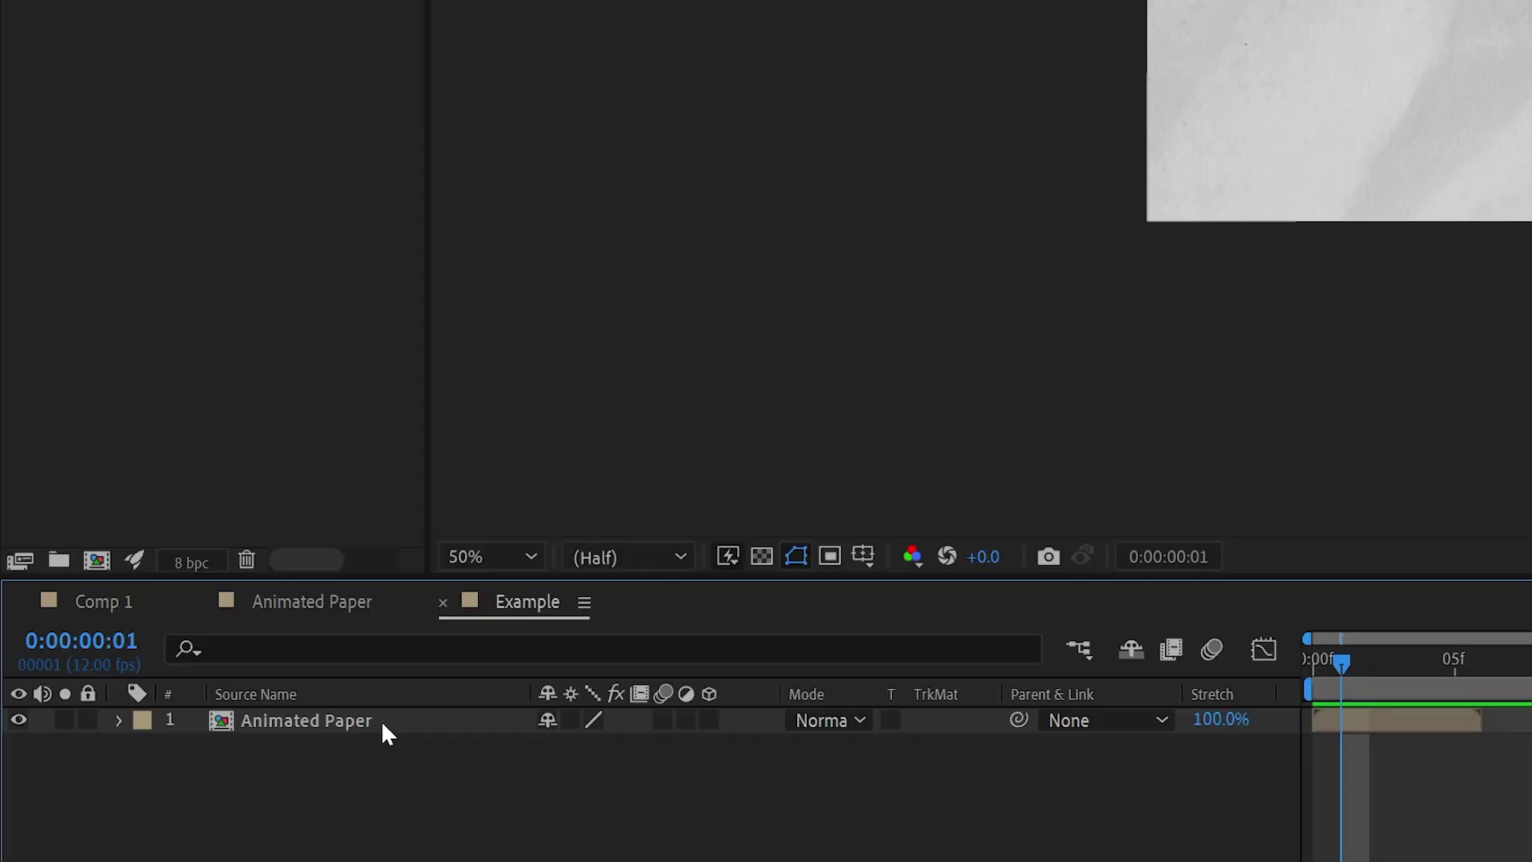
- Enable Time Remapping on the Animated Paper layer via Time > Enable Time Remapping
{"action": "right_click", "coordinate": [160, 669]}
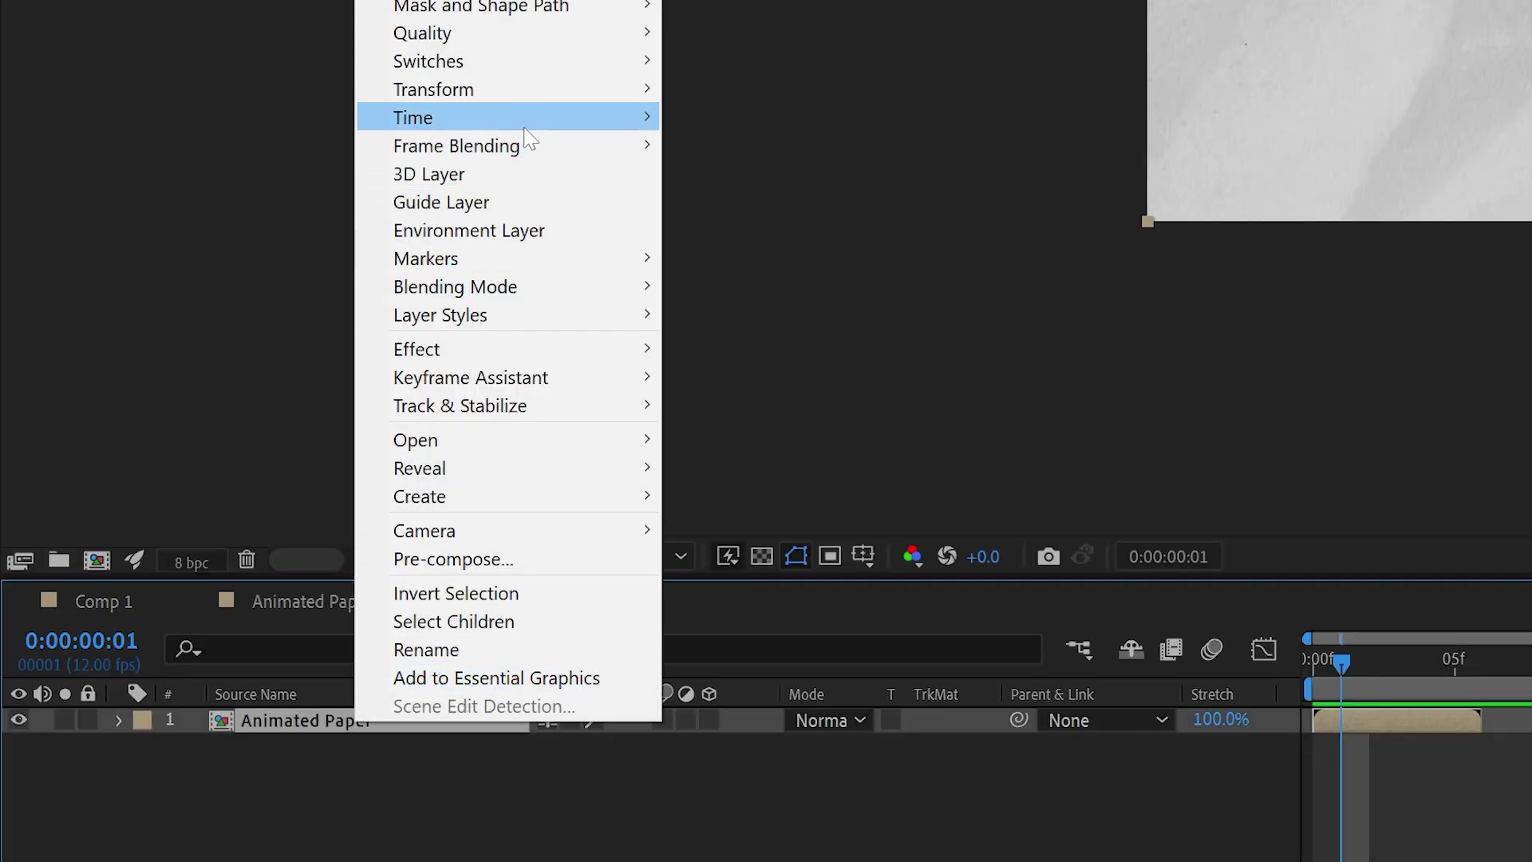
{"action": "mouse_move", "coordinate": [467, 95]}
{"action": "mouse_move", "coordinate": [499, 116]}
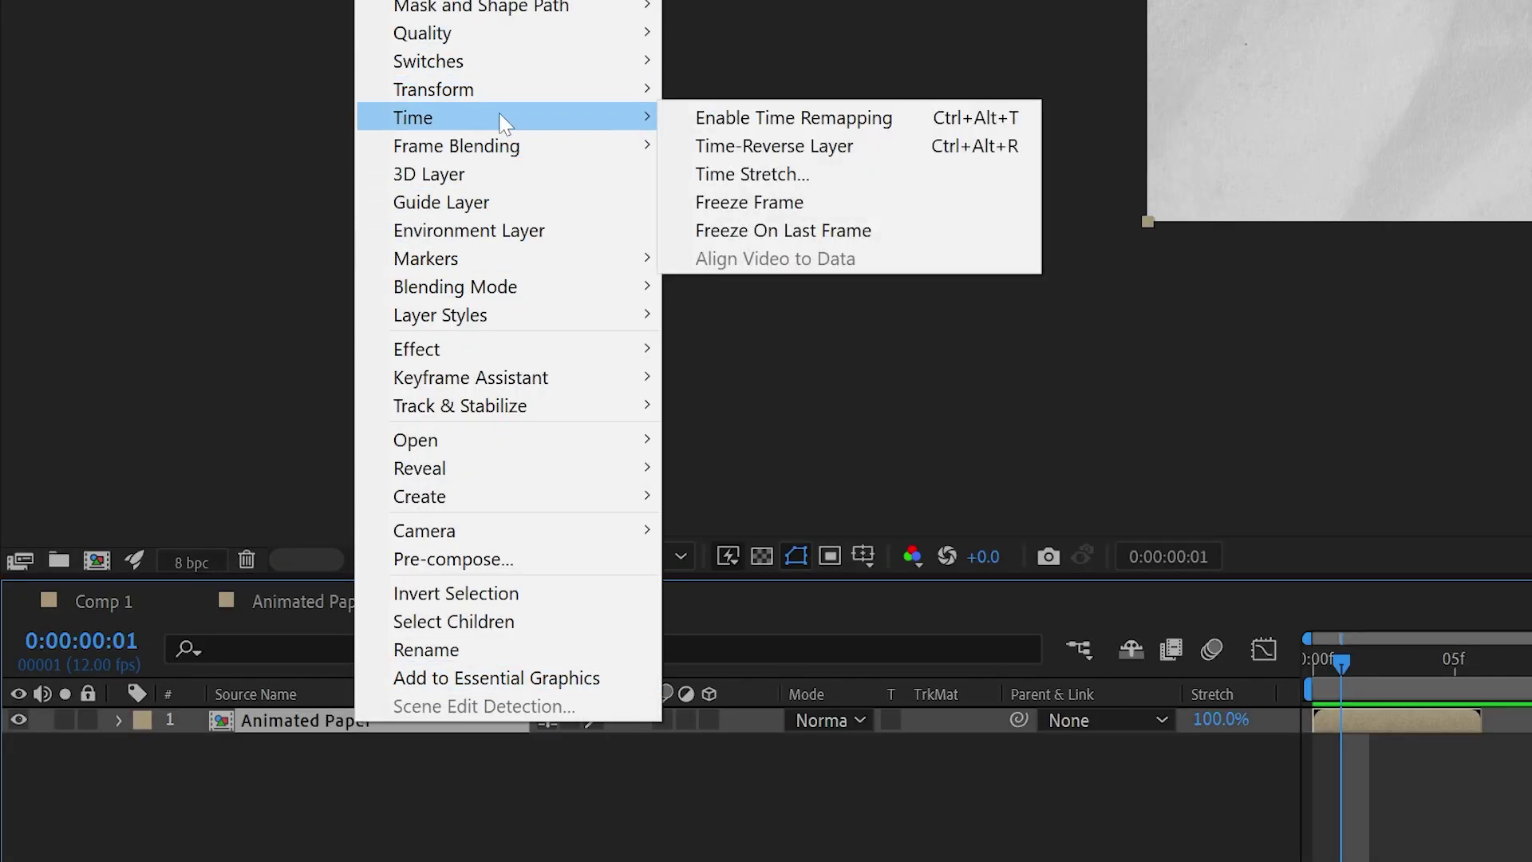
{"action": "left_click", "coordinate": [882, 119]}
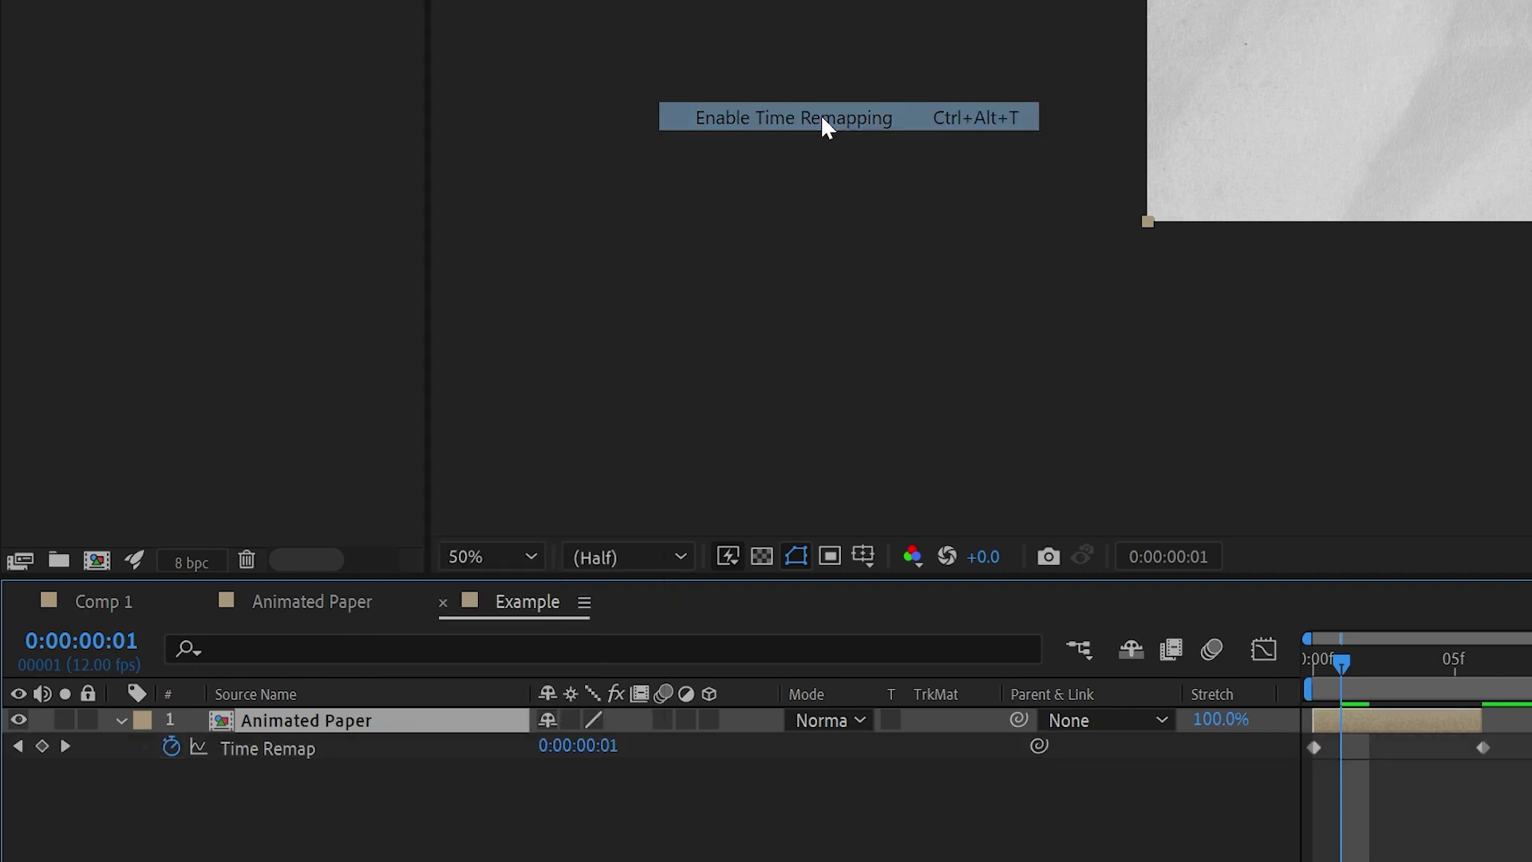
{"action": "left_click_drag", "start_coordinate": [1342, 662], "coordinate": [1450, 722]}
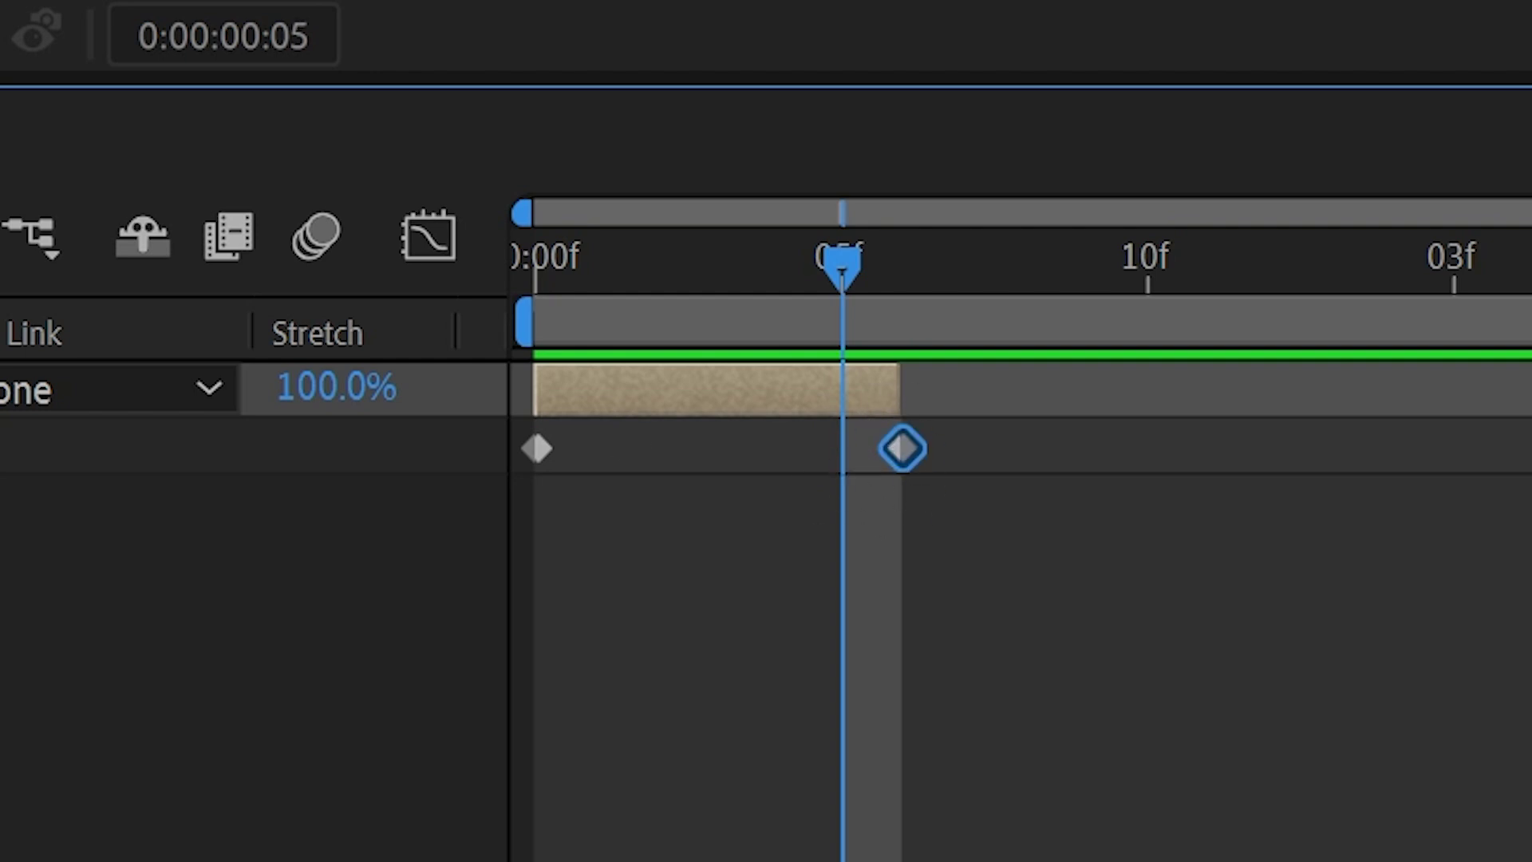
- Add a Time Remap keyframe at frame 5, give it a loopOut() expression, and preview
{"action": "key", "text": "alt+shift+t"}
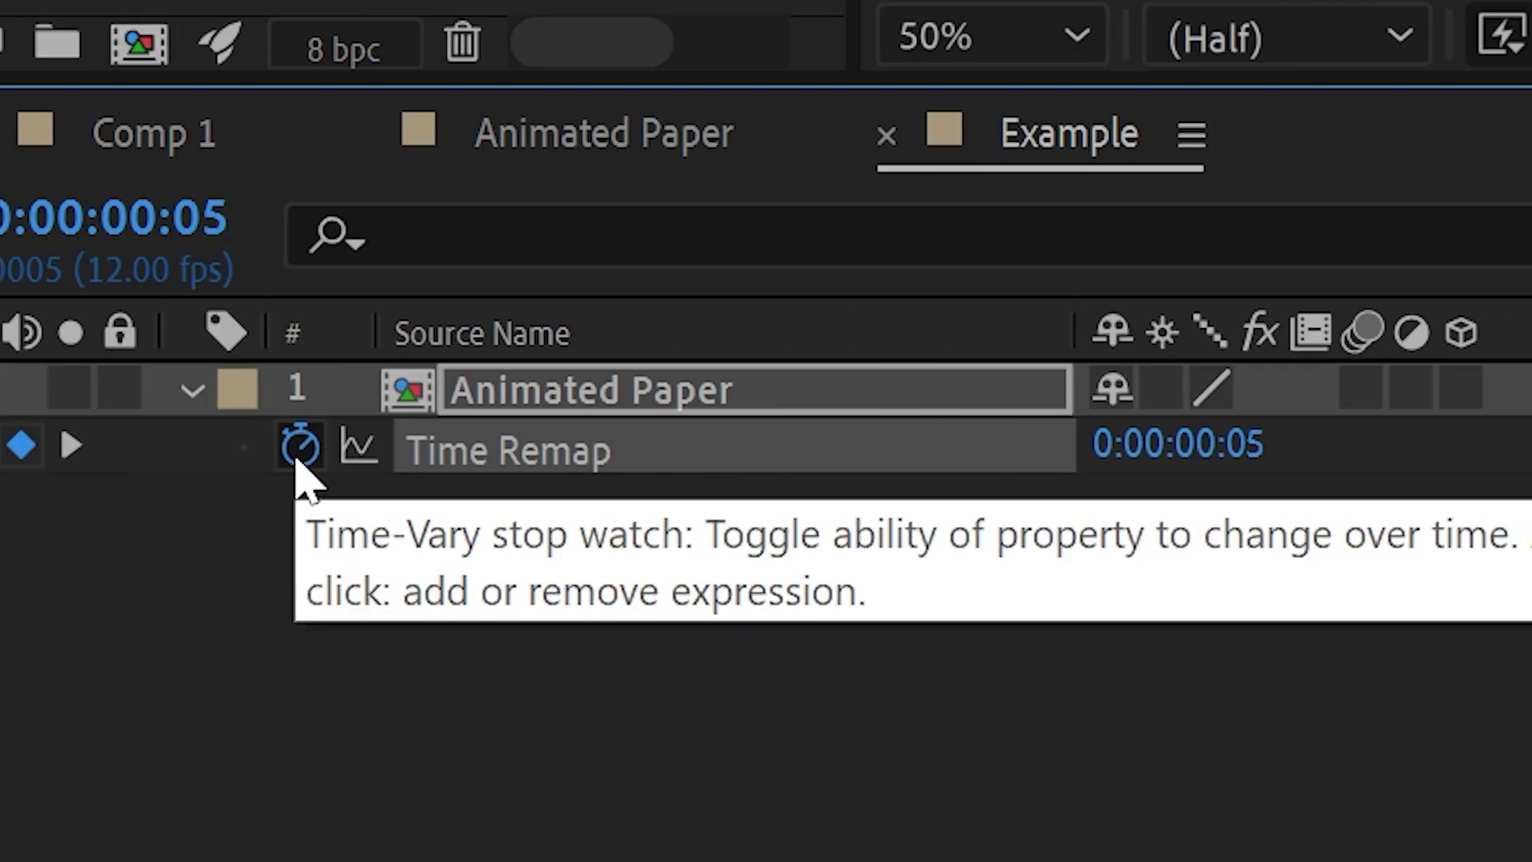
{"action": "left_click", "coordinate": [300, 445], "text": "alt"}
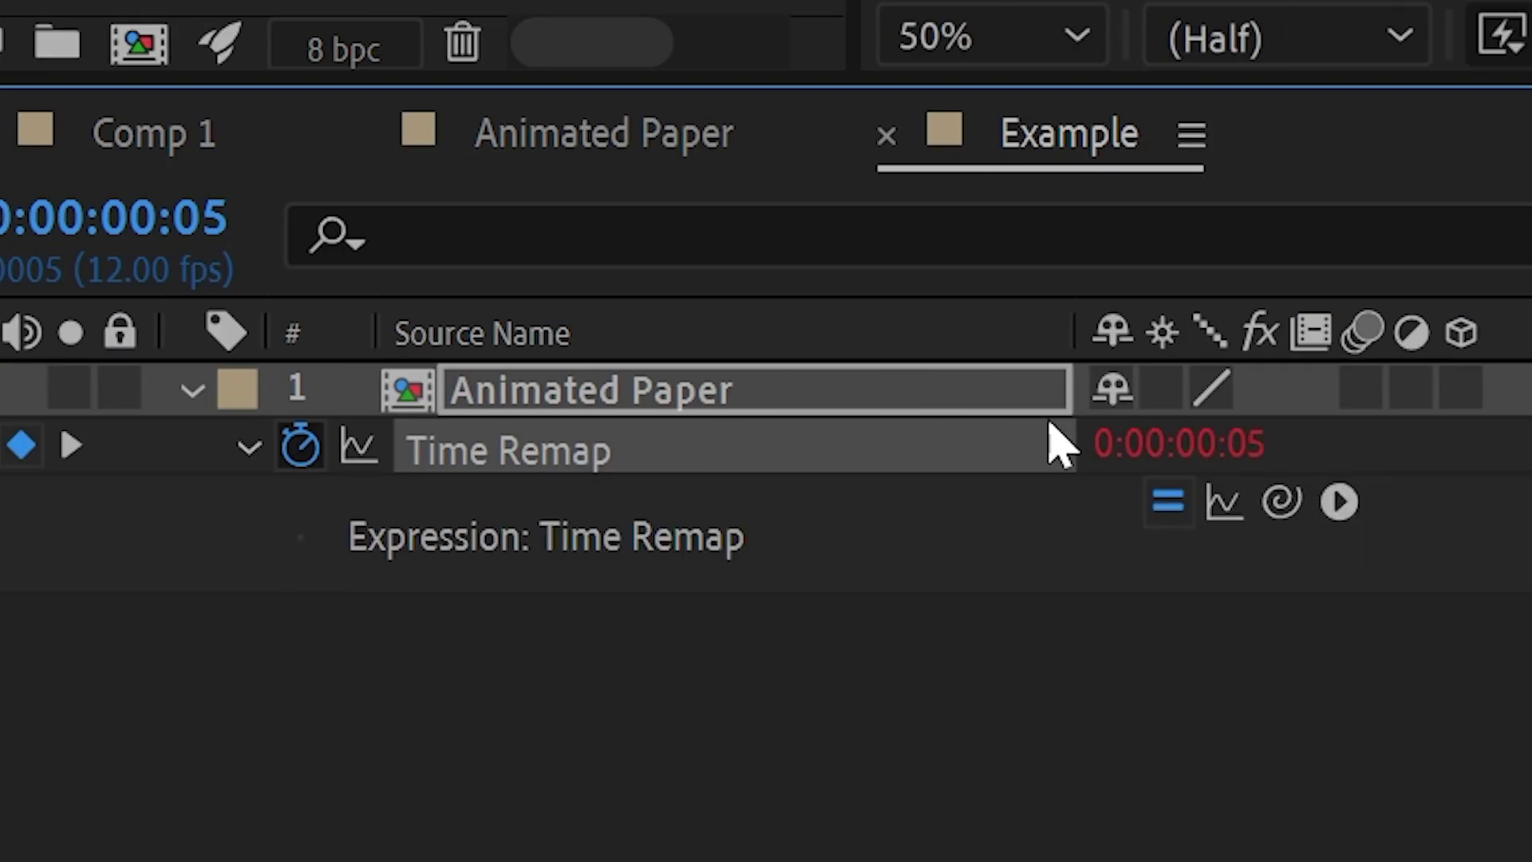
{"action": "type", "text": "loo"}
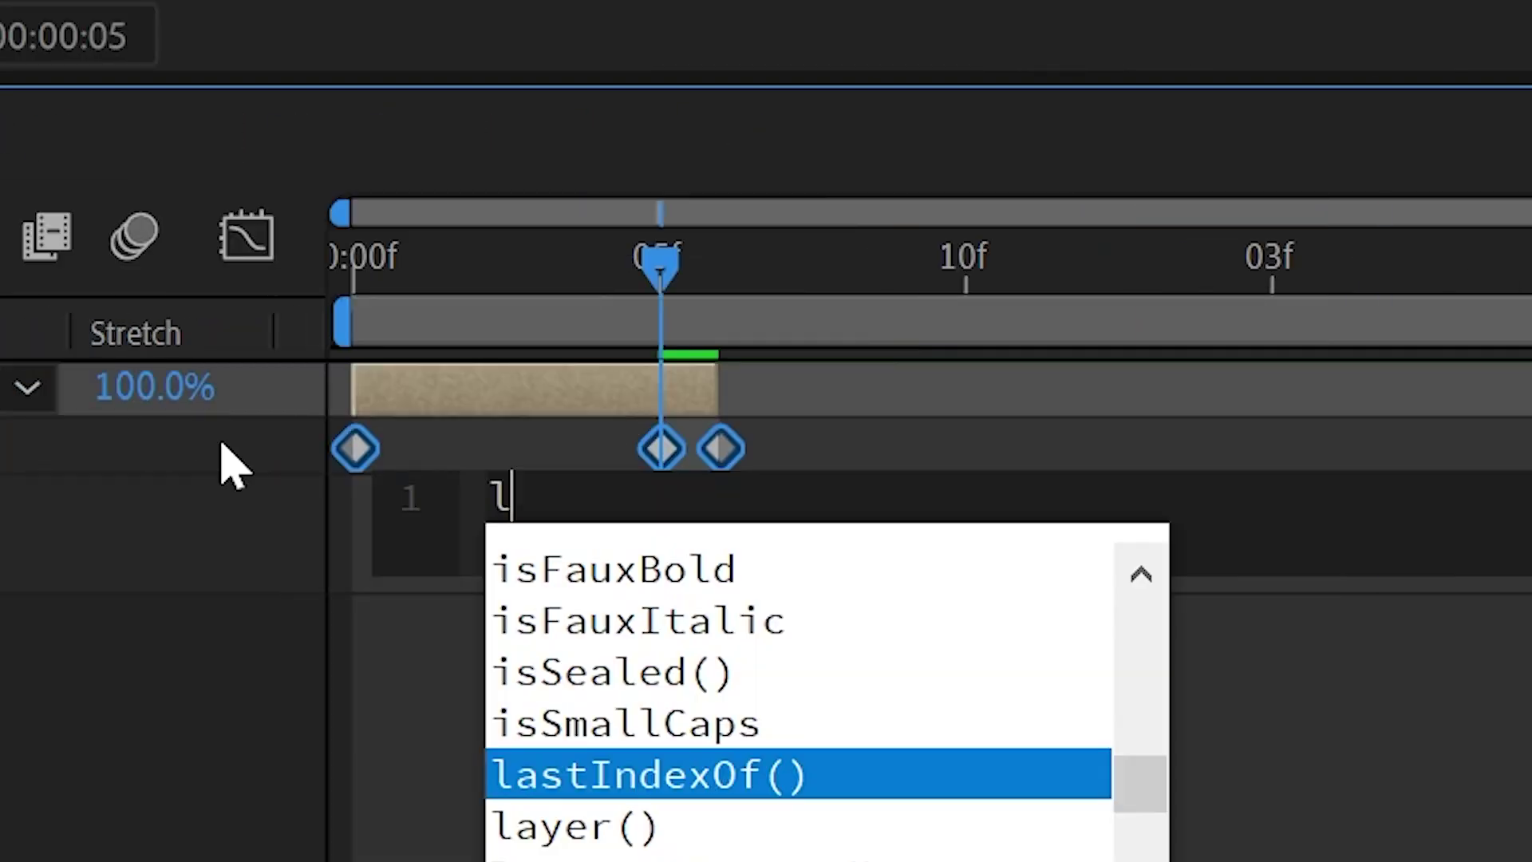
{"action": "type", "text": "p"}
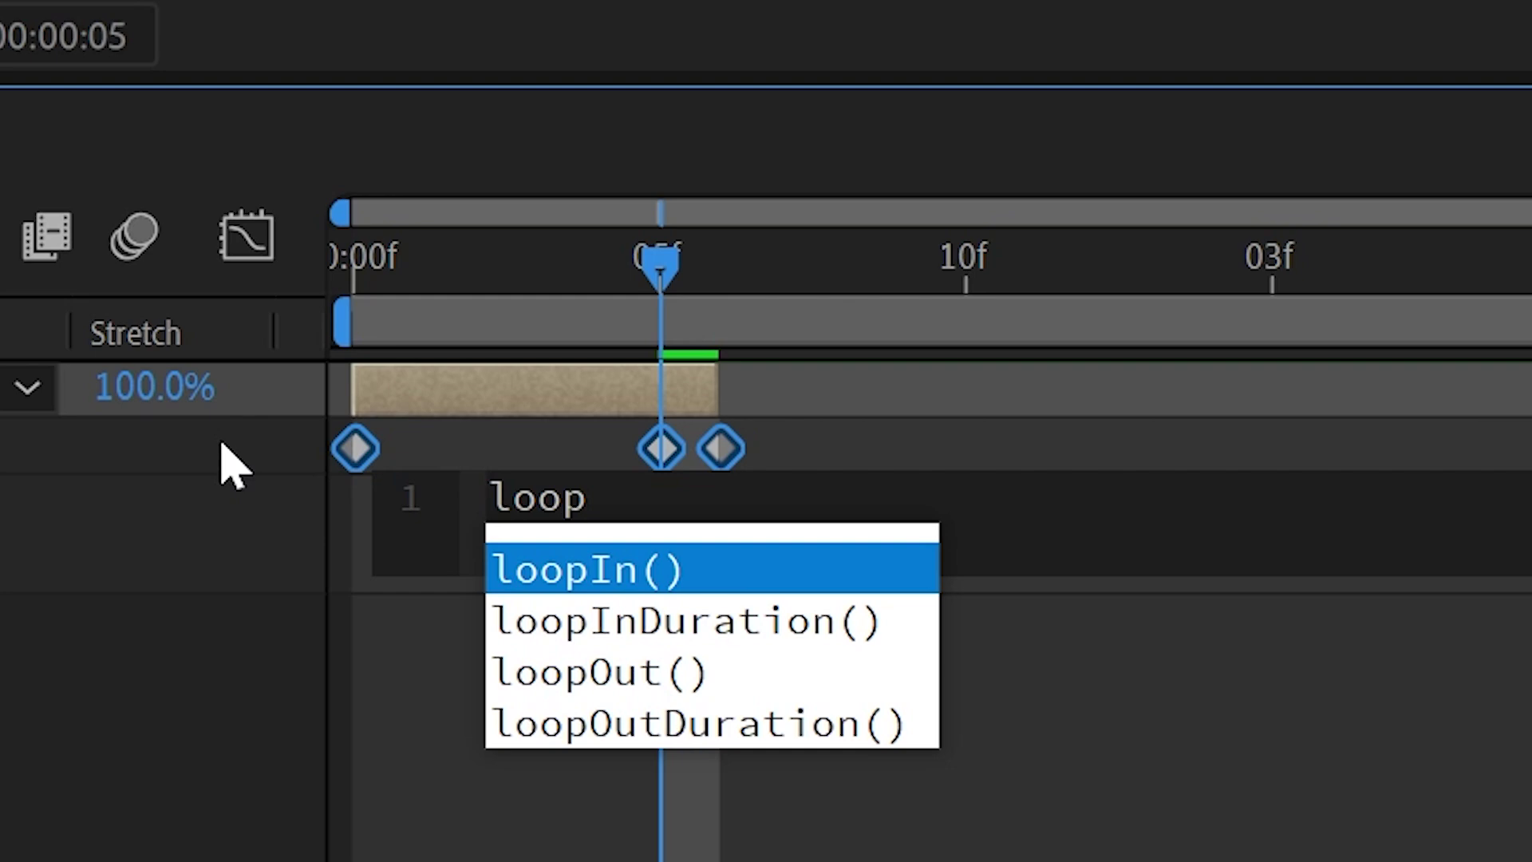
{"action": "key", "text": "Down"}
{"action": "key", "text": "Down"}
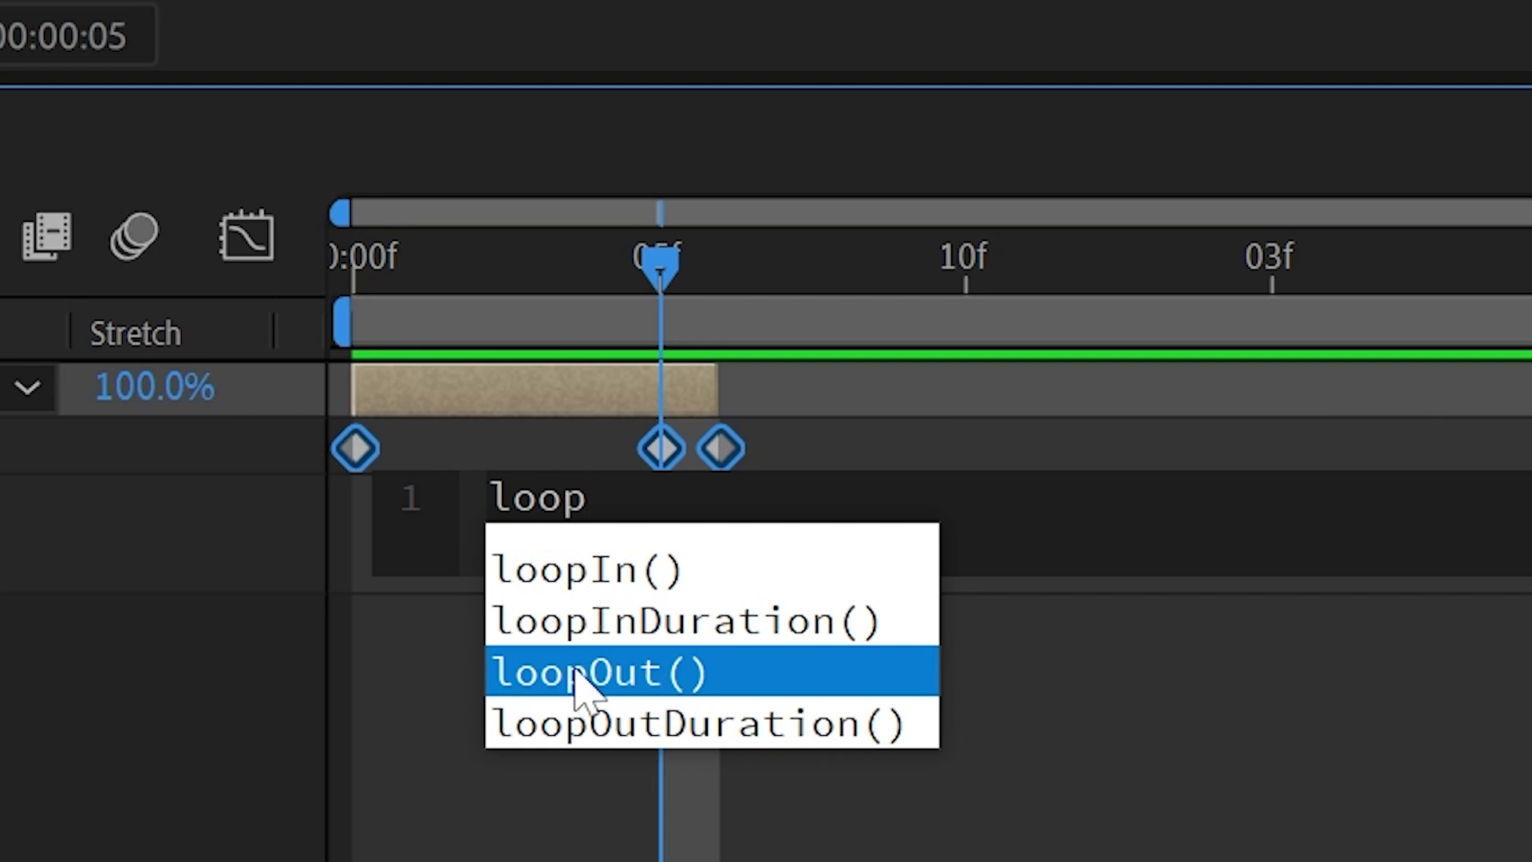
{"action": "key", "text": "Return"}
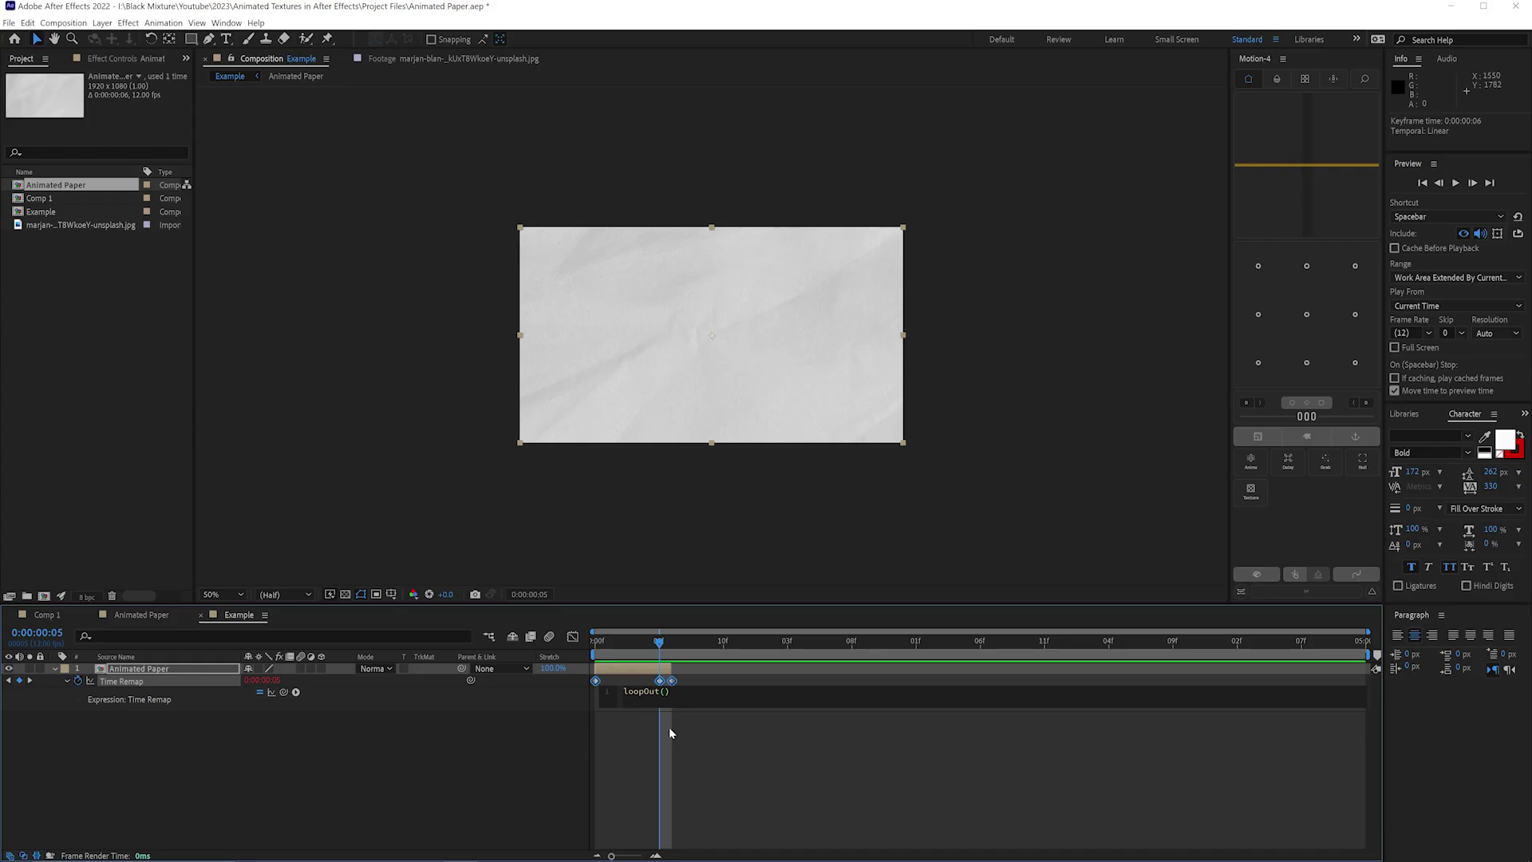
{"action": "left_click", "coordinate": [669, 733]}
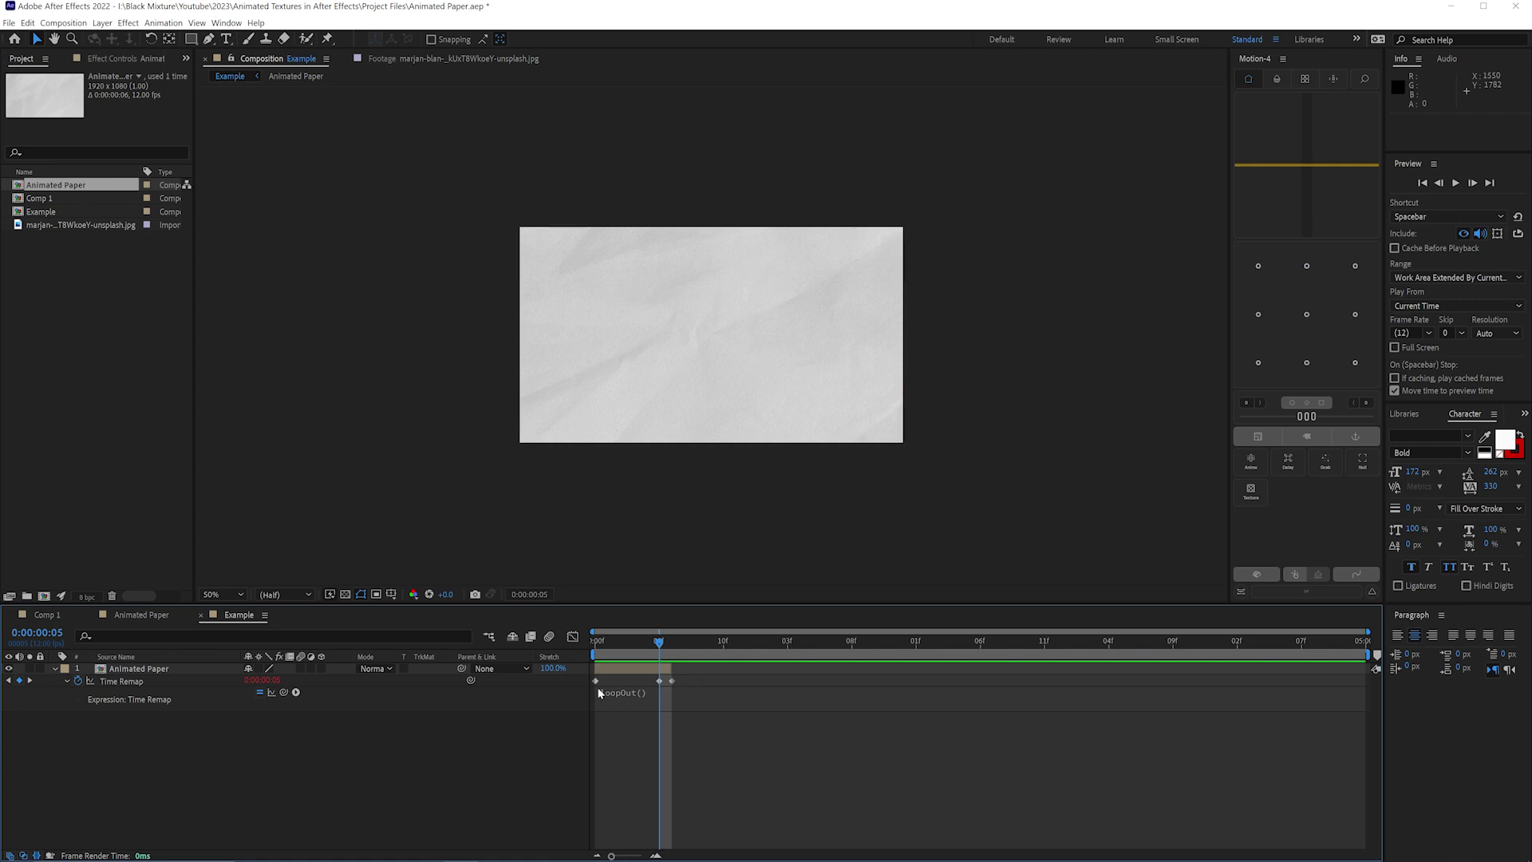
{"action": "left_click", "coordinate": [597, 643]}
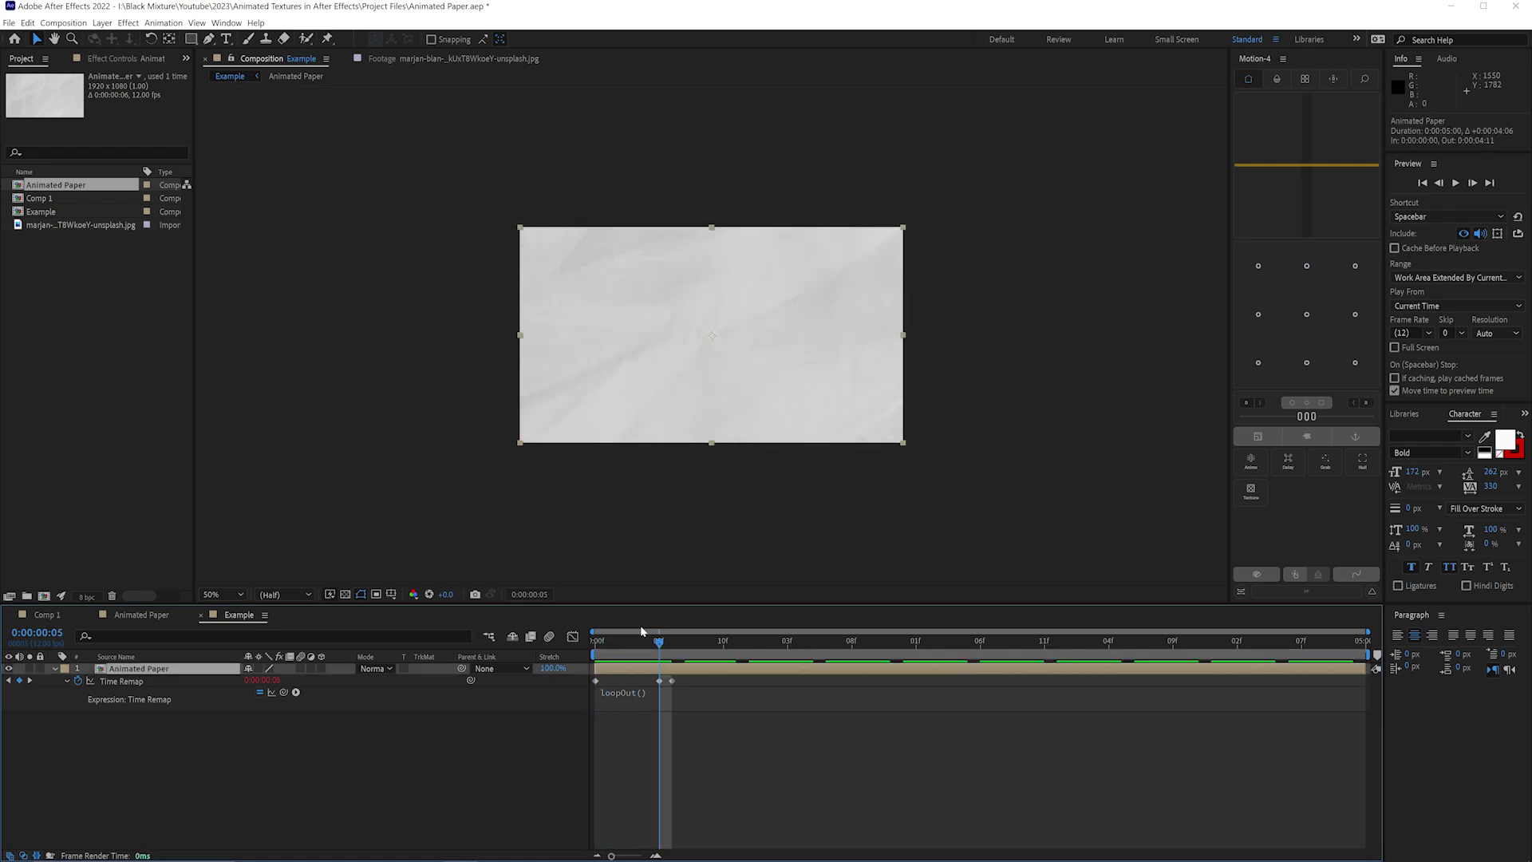
{"action": "key", "text": "space"}
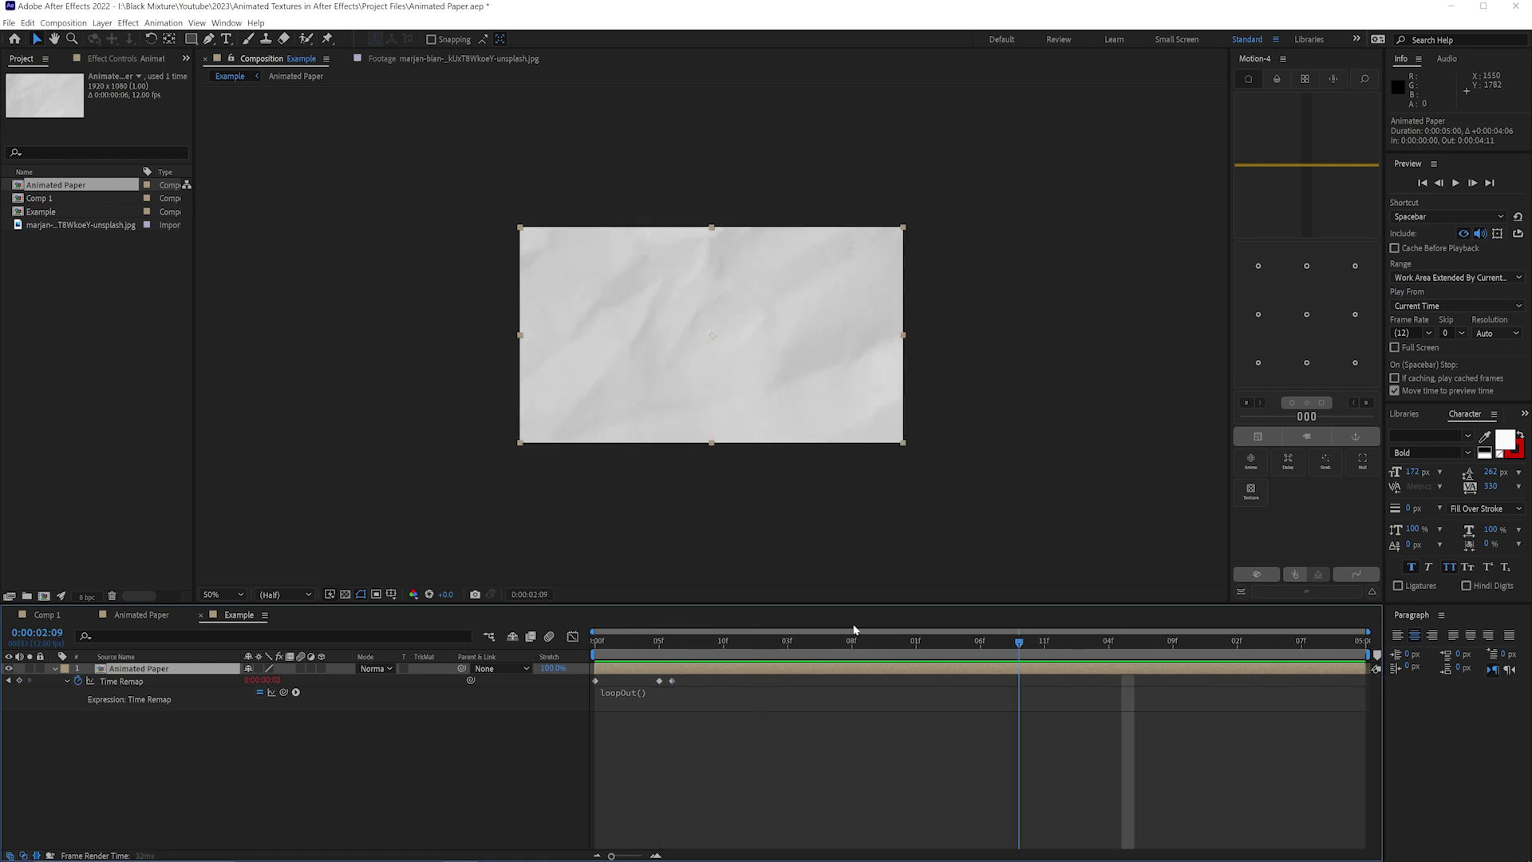
- Scrub back through the frames and preview the looping paper texture
{"action": "left_click_drag", "start_coordinate": [1172, 680], "coordinate": [657, 686]}
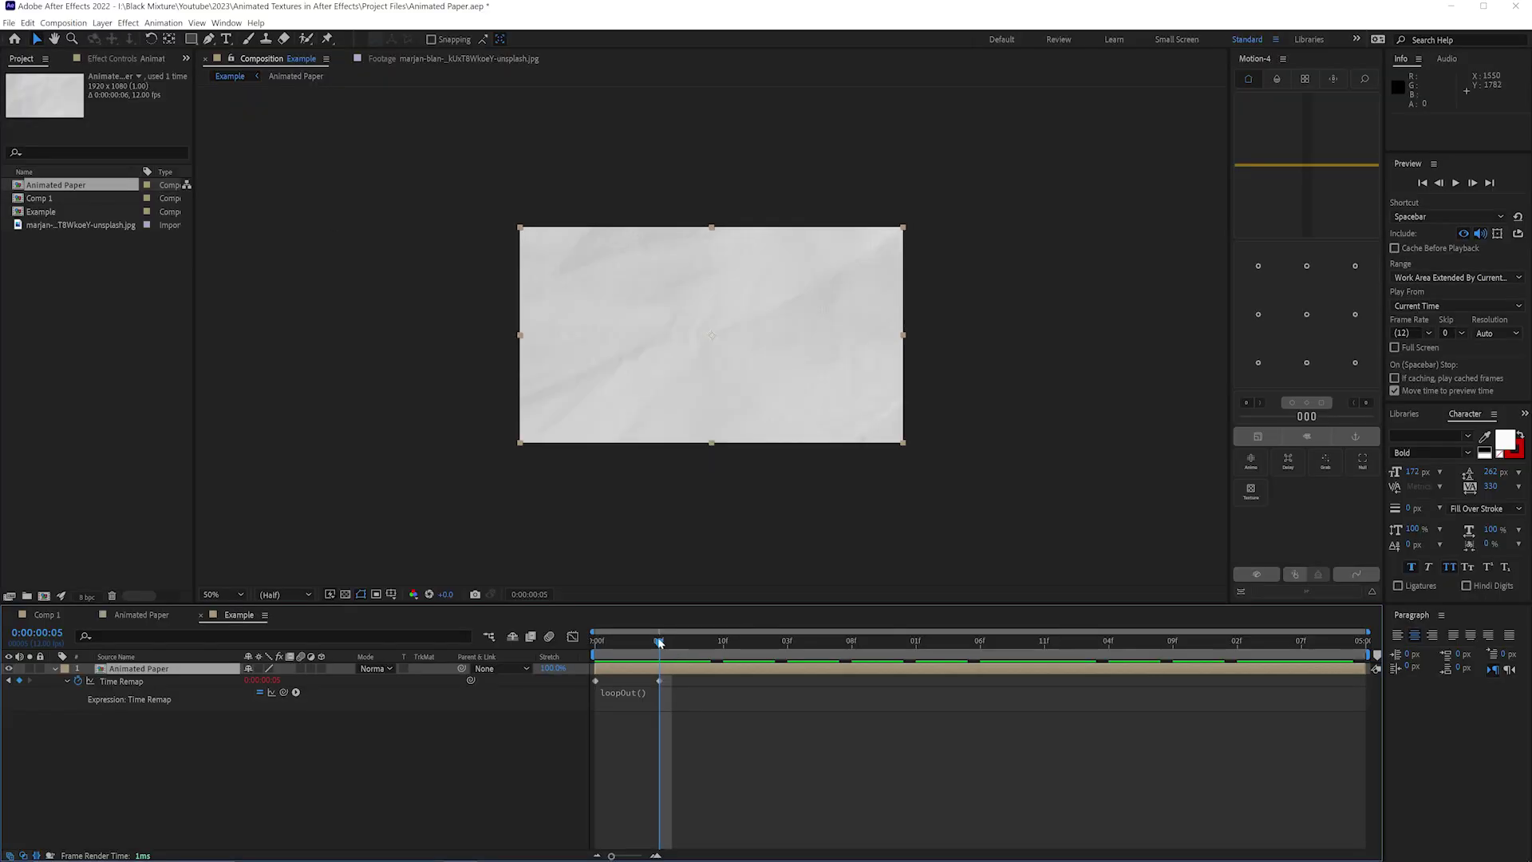
{"action": "key", "text": "space"}
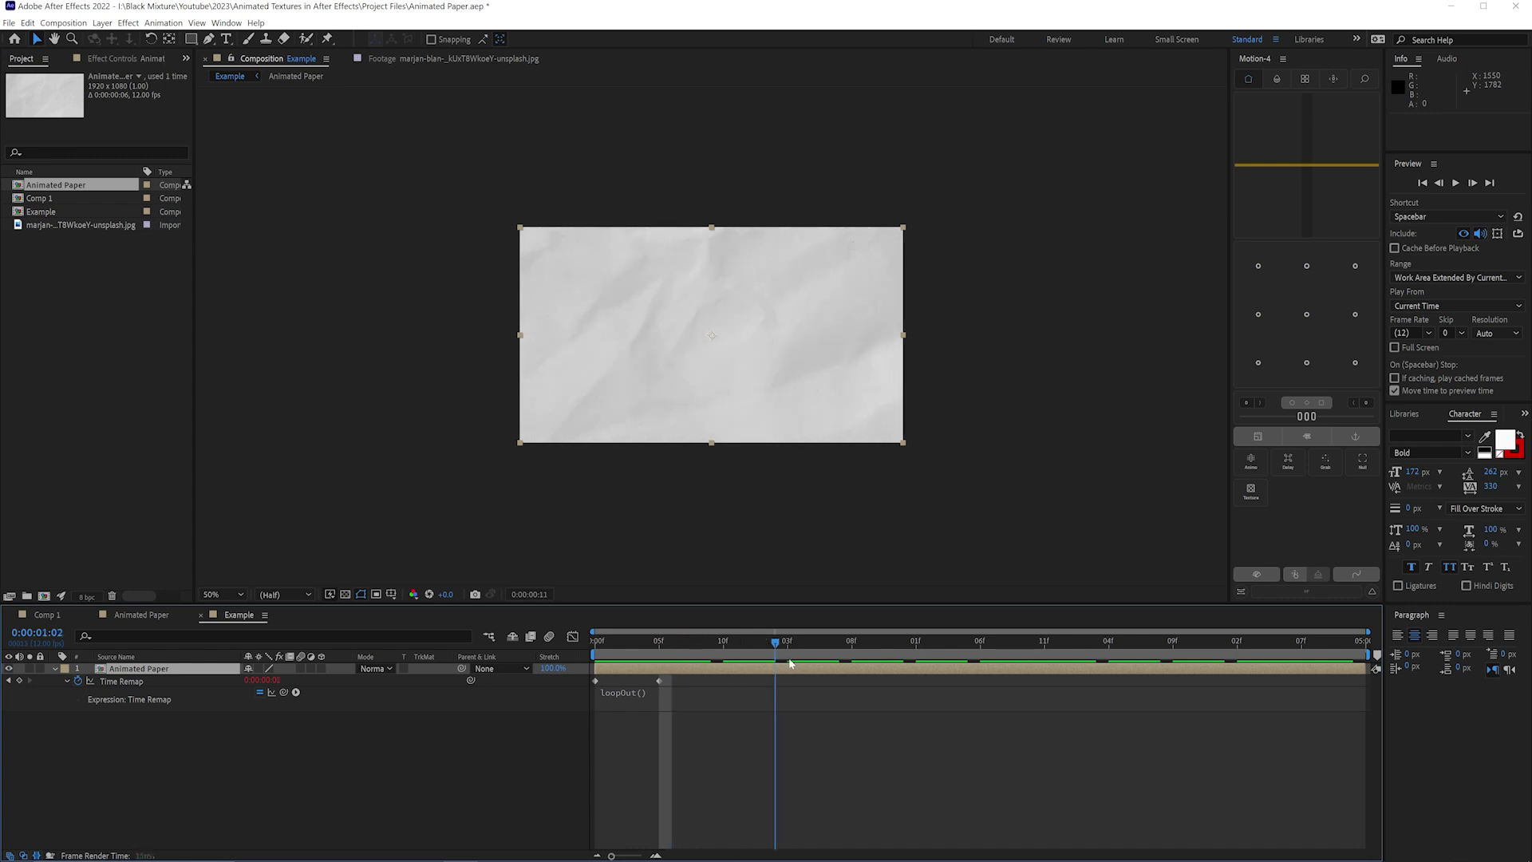
{"action": "key", "text": "space"}
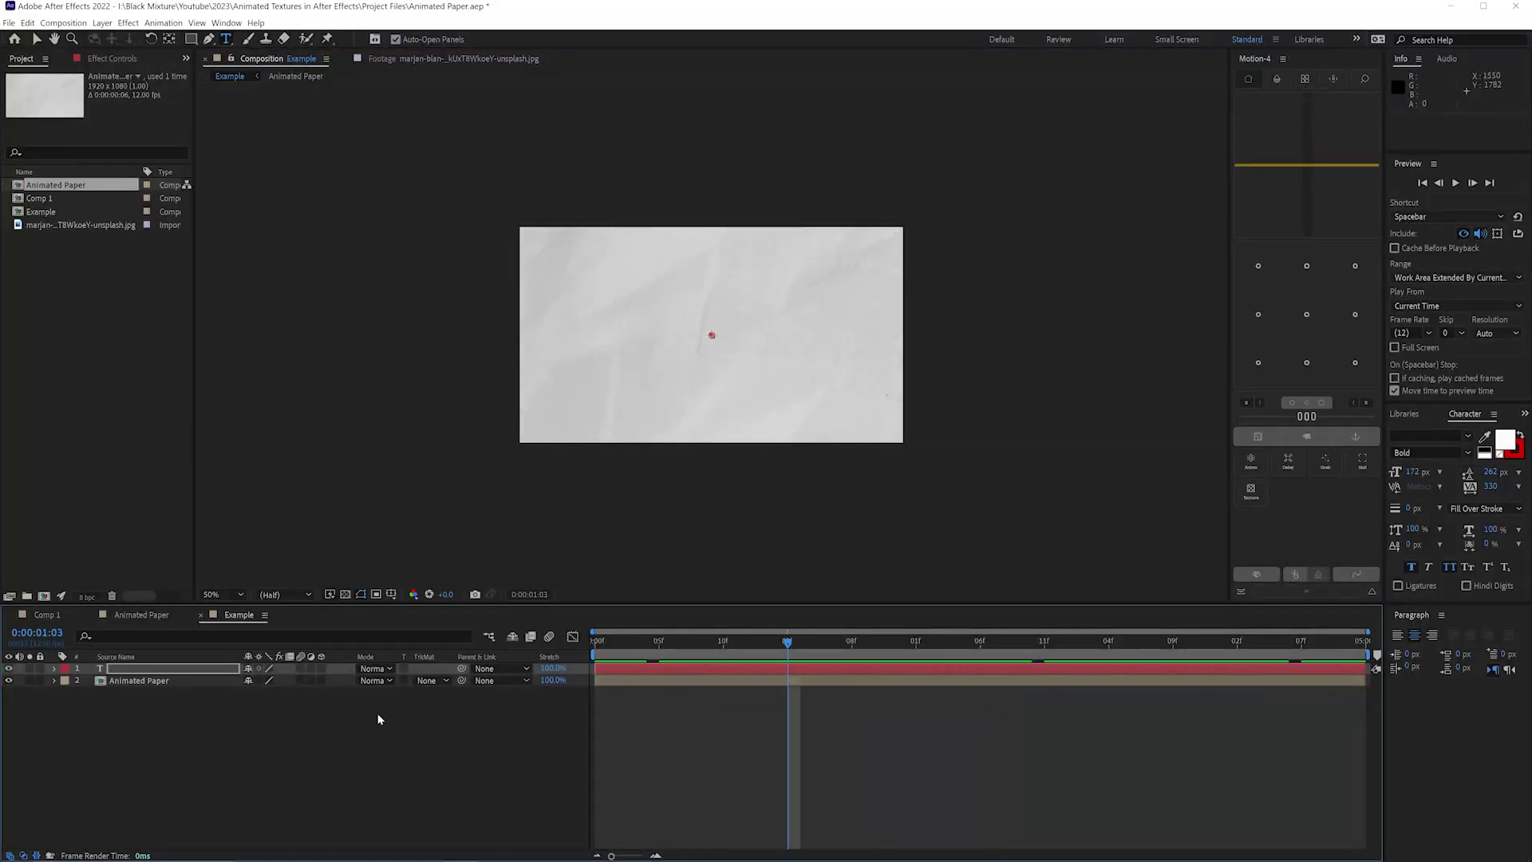
- Type the text PAPER and apply Effect > Distort > Displacement Map to it
{"action": "type", "text": "PAPER"}
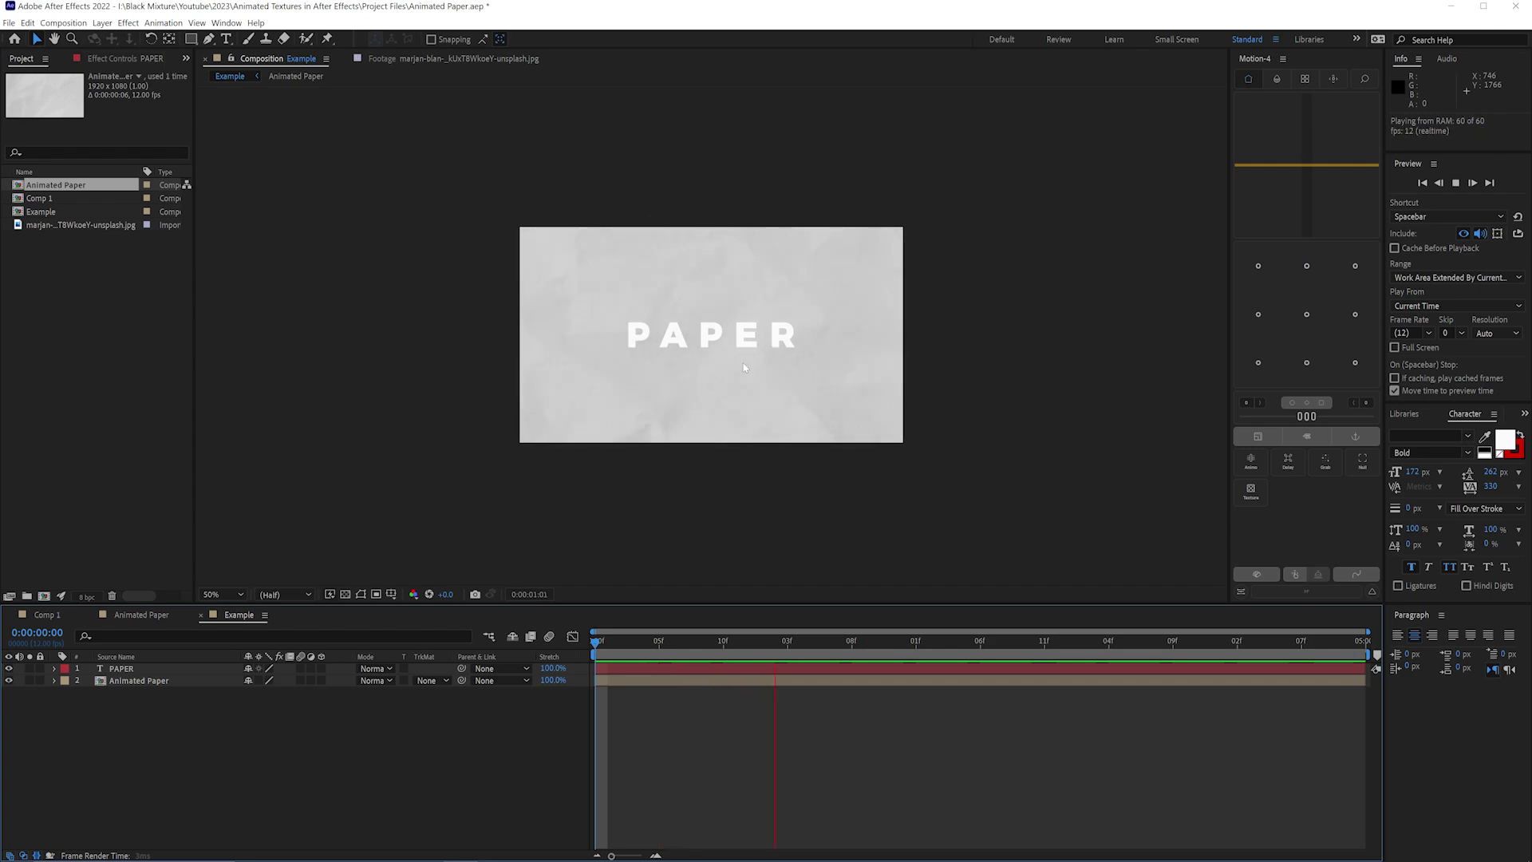
{"action": "right_click", "coordinate": [159, 668]}
{"action": "mouse_move", "coordinate": [197, 501]}
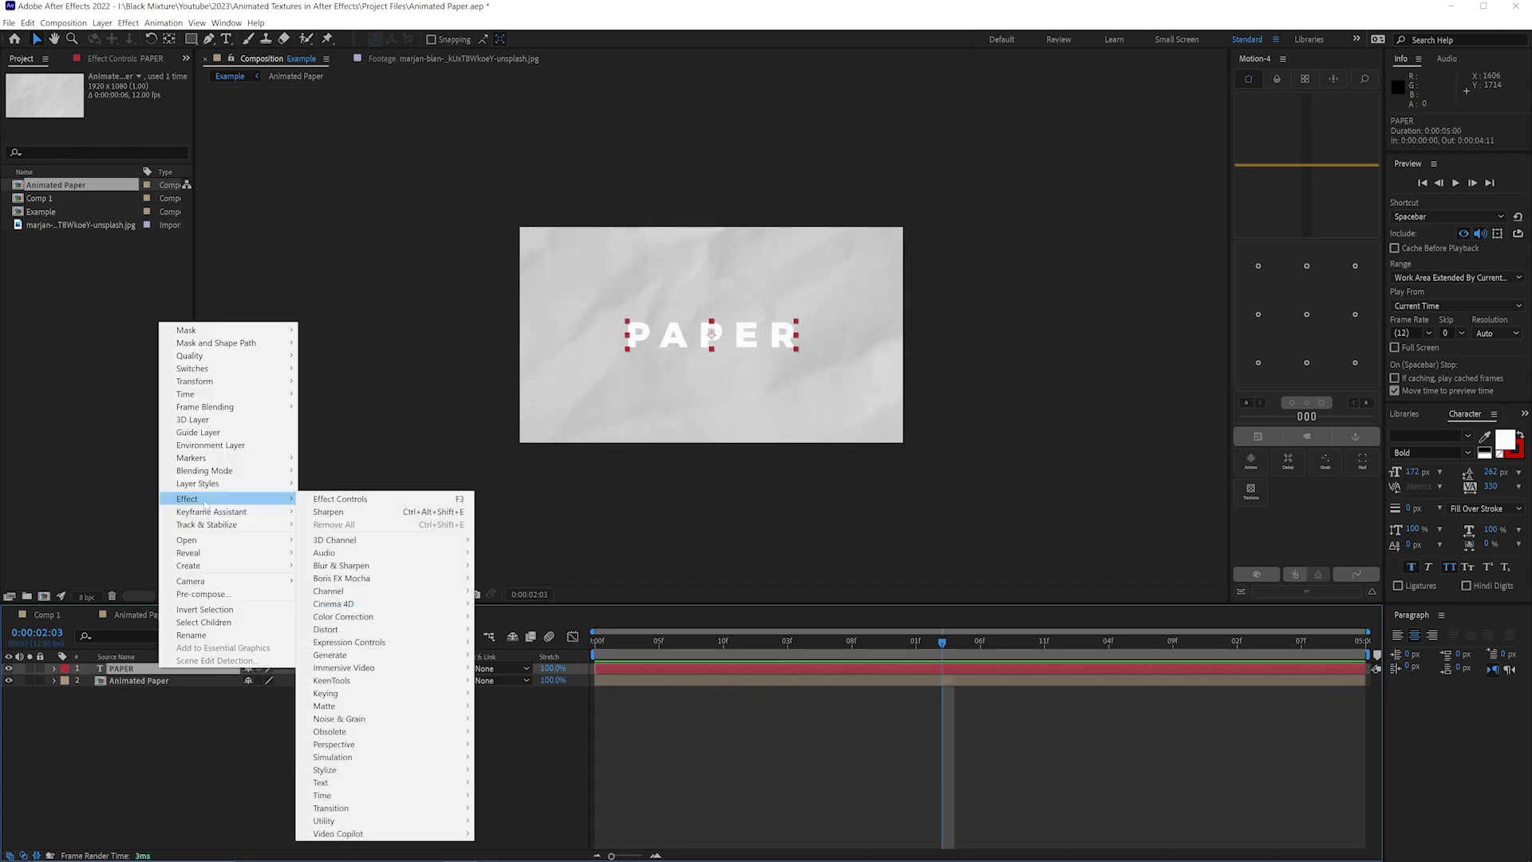
{"action": "mouse_move", "coordinate": [325, 630]}
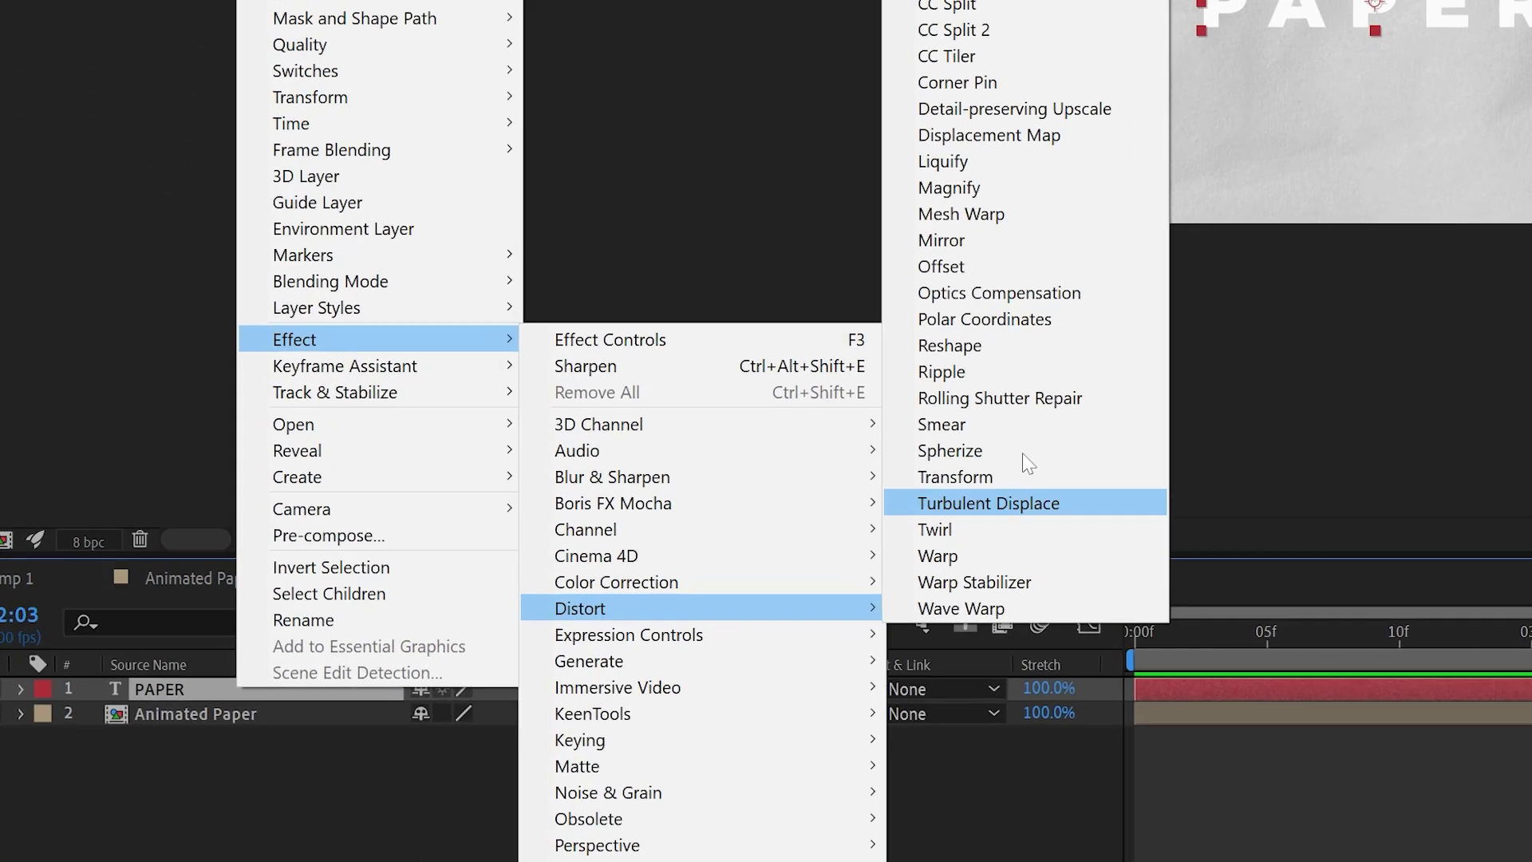
{"action": "left_click", "coordinate": [995, 136]}
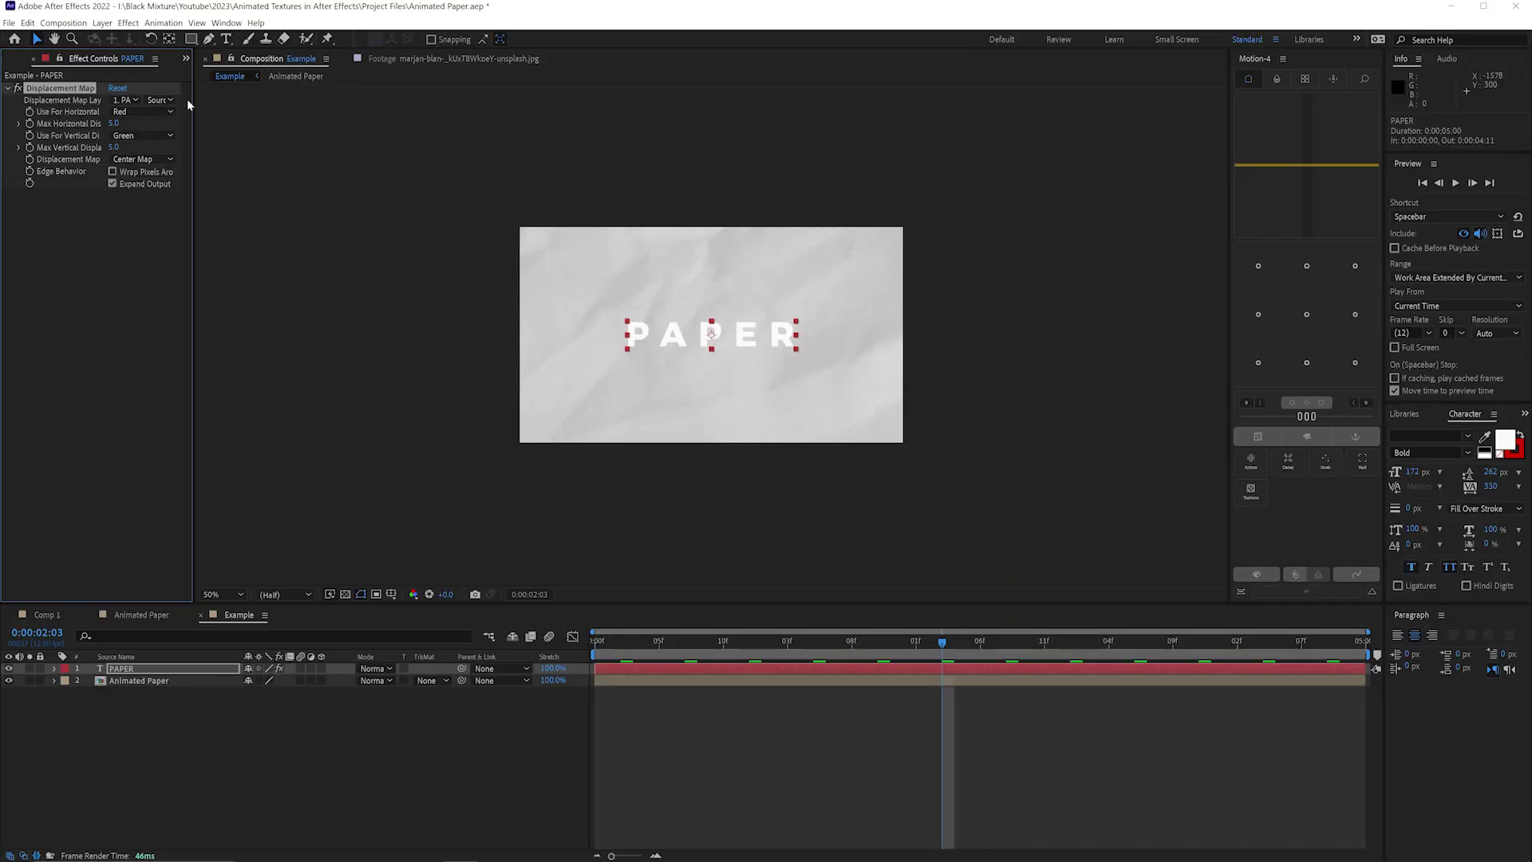
- Set the PAPER text's Displacement Map Layer to 2. Animated Paper
{"action": "left_click_drag", "start_coordinate": [195, 102], "coordinate": [411, 102]}
{"action": "left_click", "coordinate": [226, 100]}
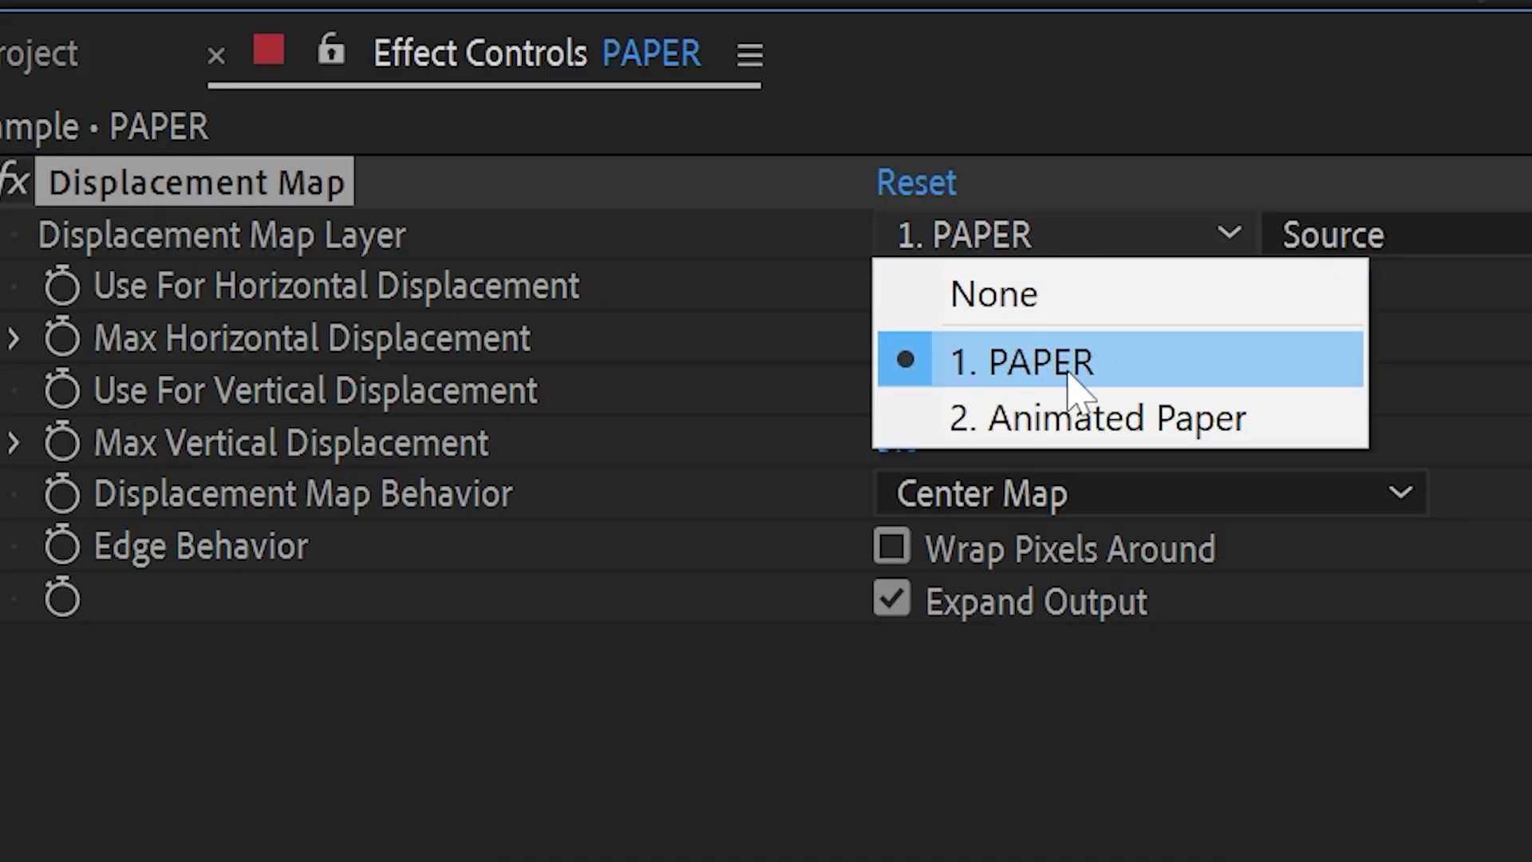
{"action": "left_click", "coordinate": [1081, 423]}
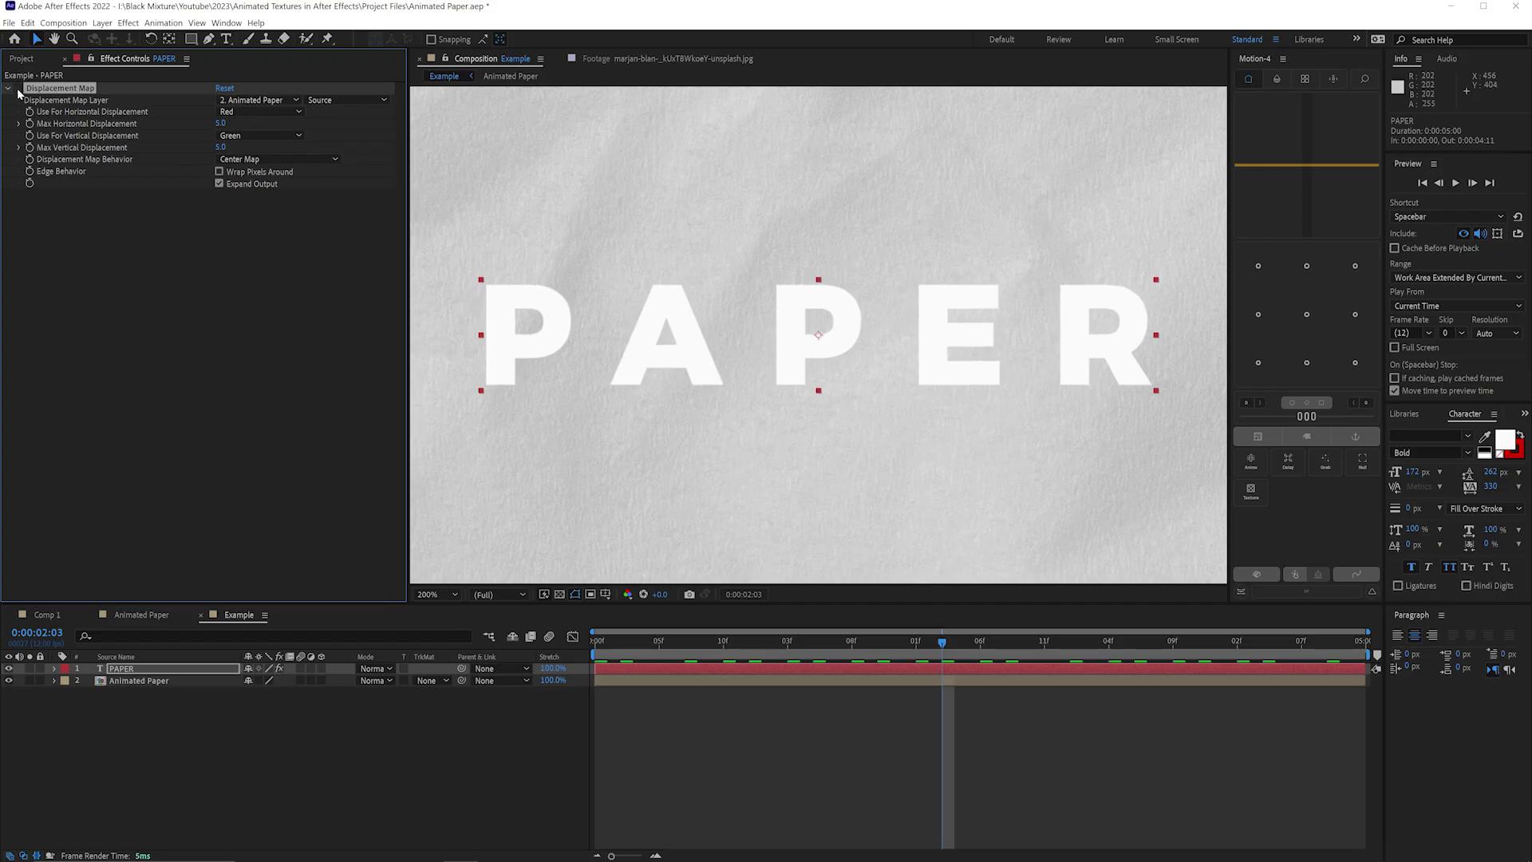
{"action": "mouse_move", "coordinate": [723, 643]}
{"action": "left_mouse_down"}
{"action": "mouse_move", "coordinate": [636, 646]}
{"action": "mouse_move", "coordinate": [735, 647]}
{"action": "left_mouse_up"}
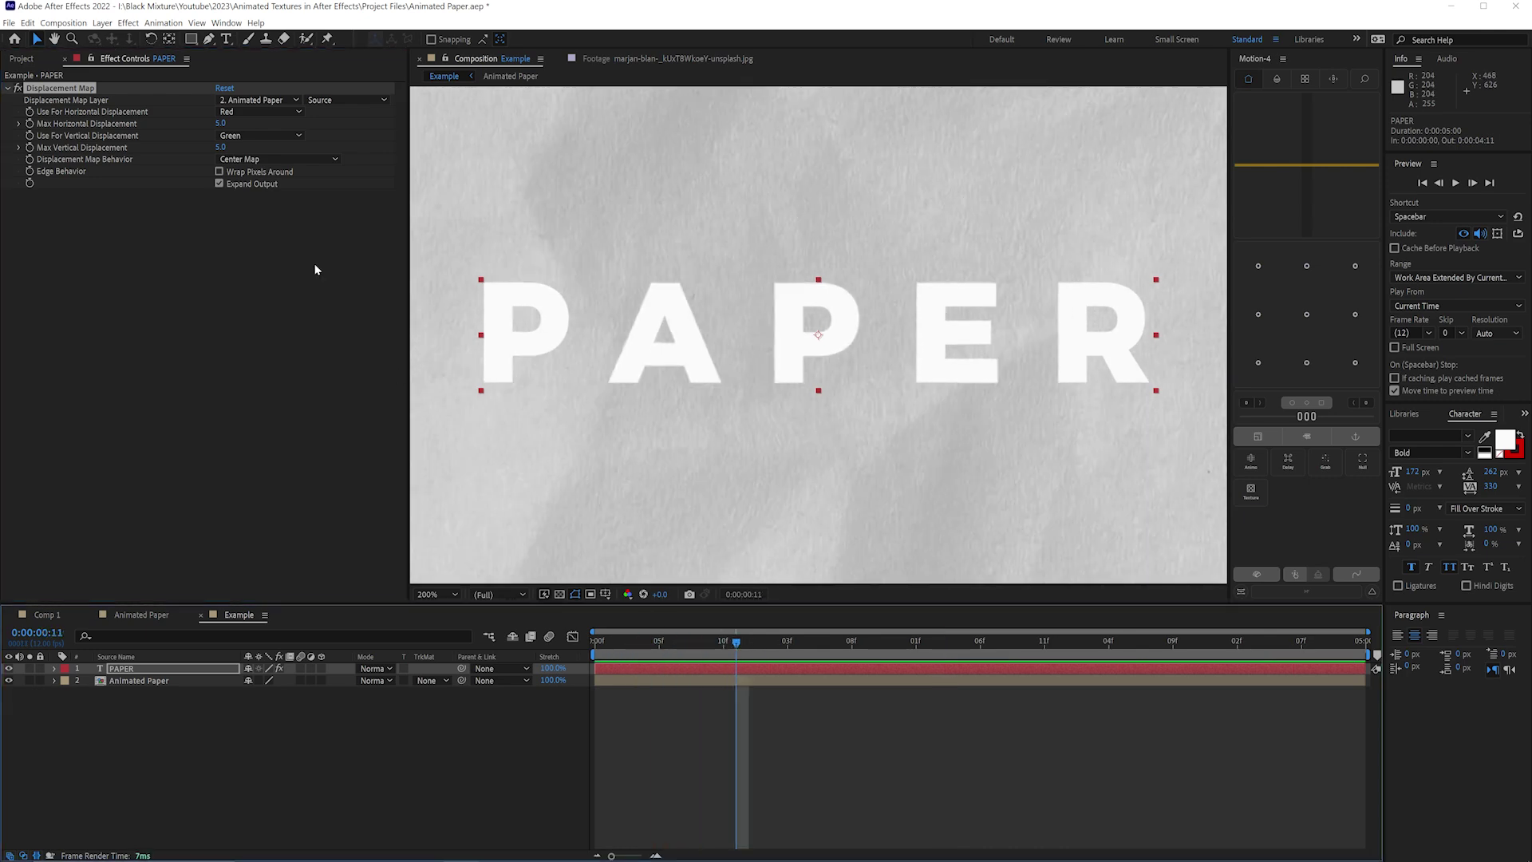
- Use Lightness for both horizontal and vertical displacement, then raise max horizontal displacement
{"action": "left_click", "coordinate": [254, 114]}
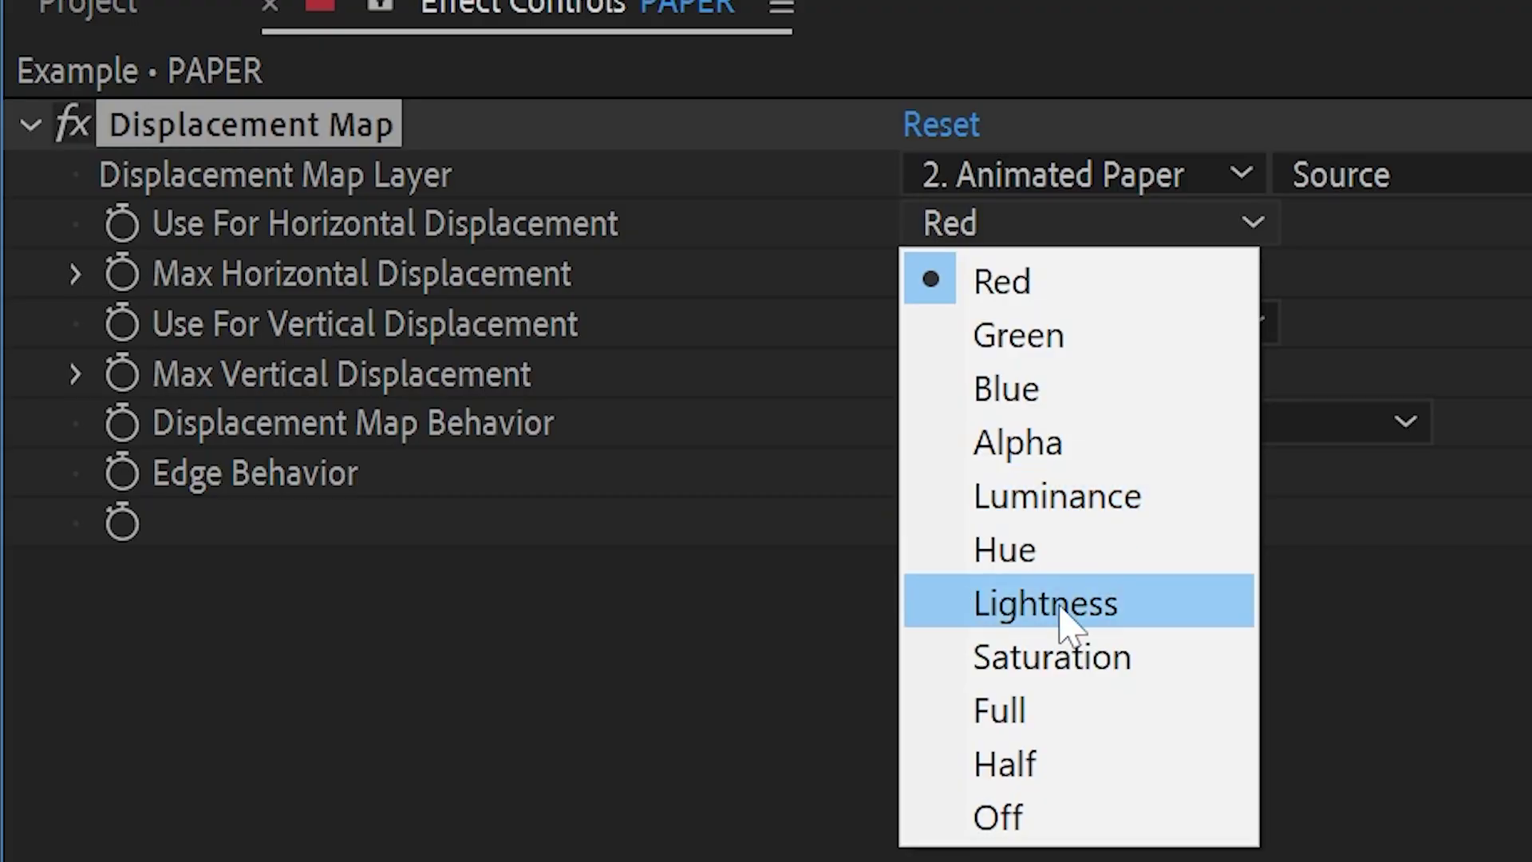
{"action": "left_click", "coordinate": [1020, 607]}
{"action": "left_click", "coordinate": [1045, 327]}
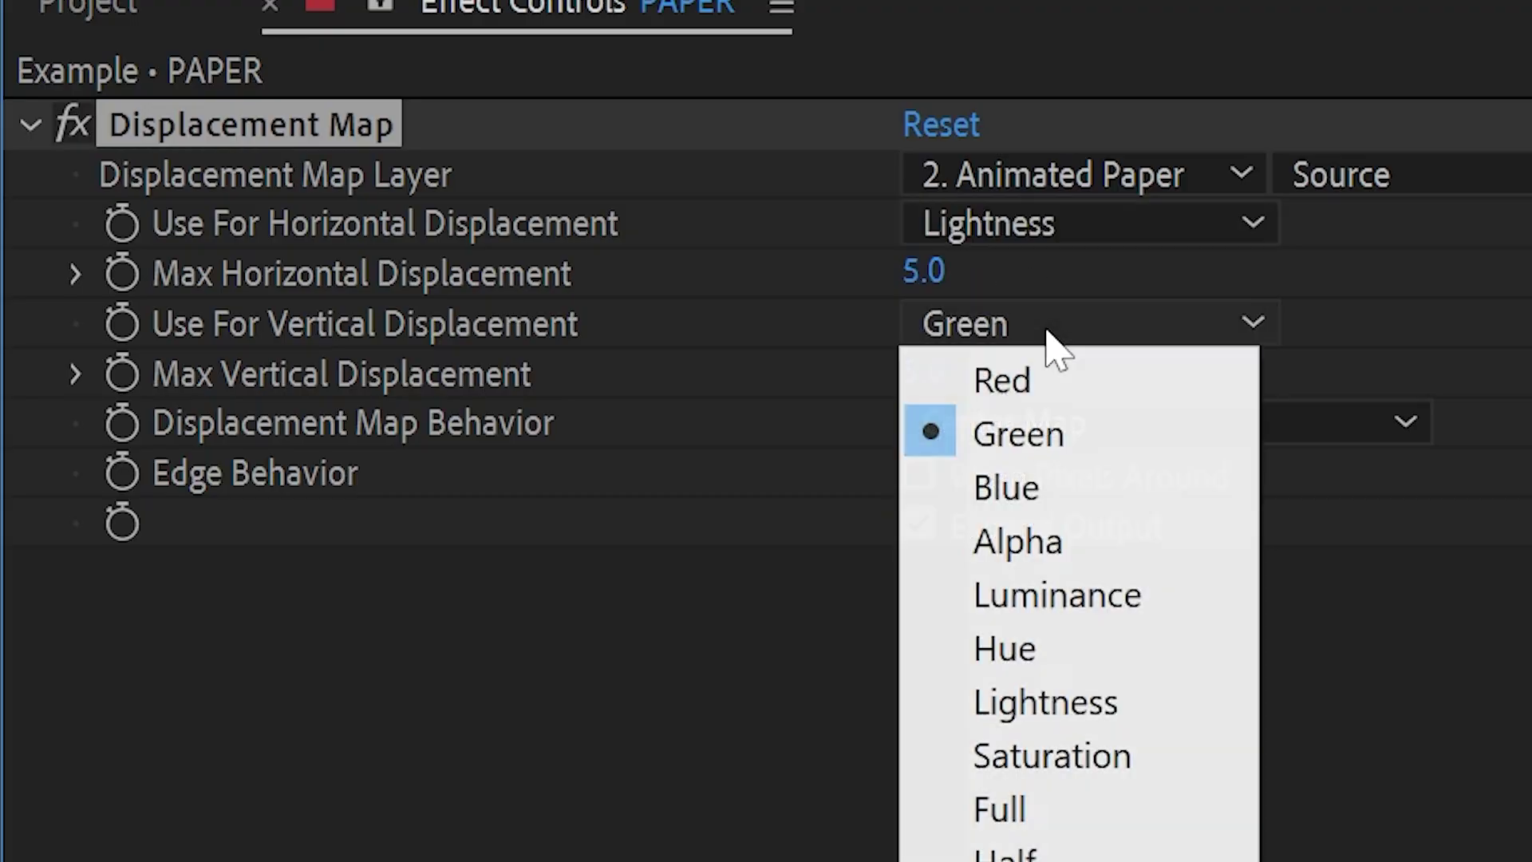
{"action": "left_click", "coordinate": [1071, 702]}
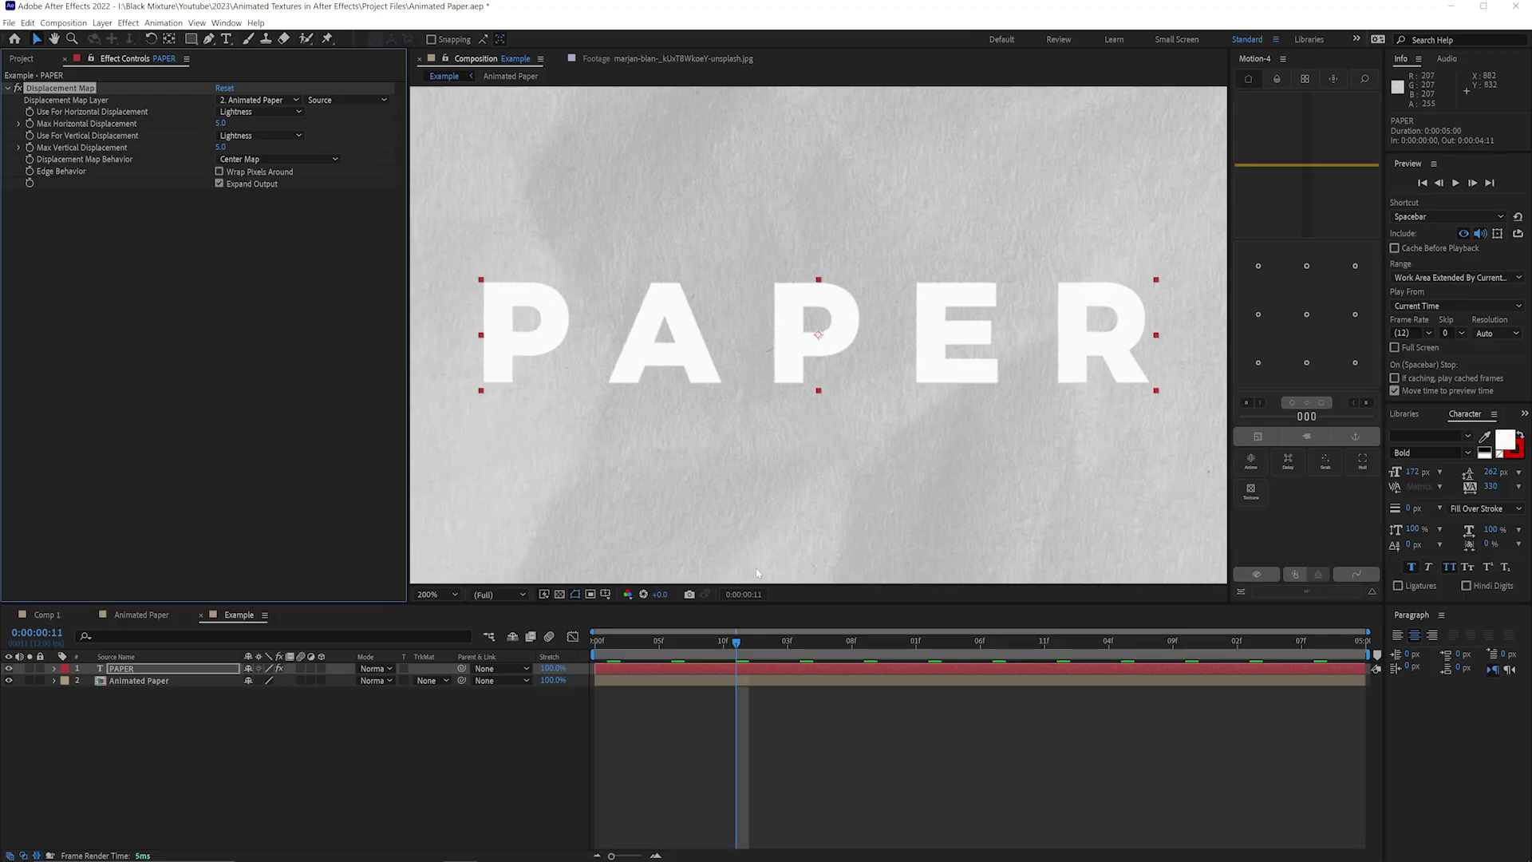
{"action": "mouse_move", "coordinate": [736, 641]}
{"action": "left_mouse_down"}
{"action": "mouse_move", "coordinate": [851, 655]}
{"action": "mouse_move", "coordinate": [735, 623]}
{"action": "left_mouse_up"}
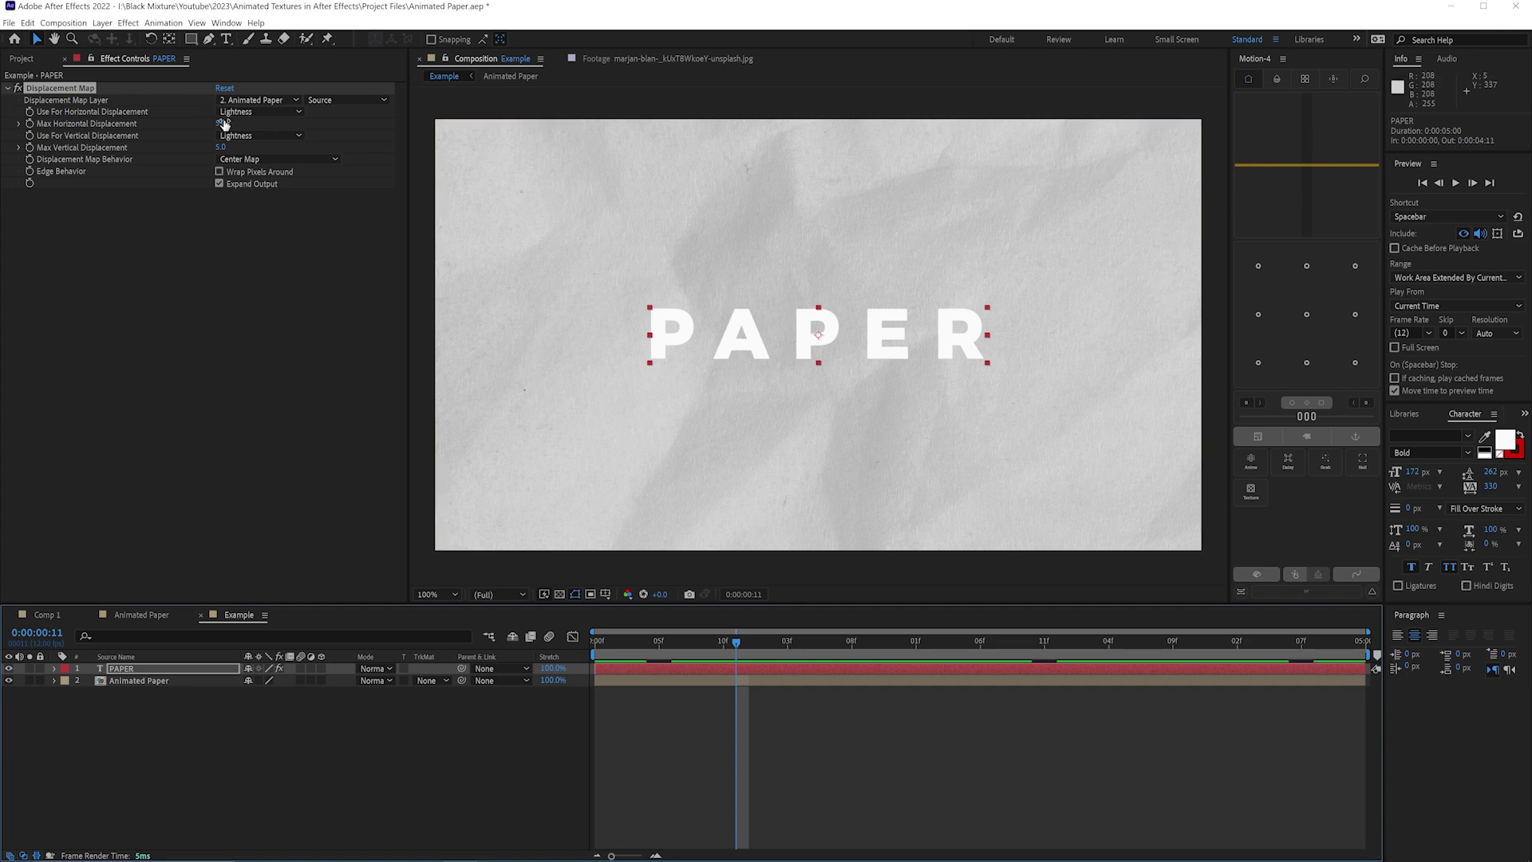
{"action": "left_click_drag", "start_coordinate": [224, 124], "coordinate": [241, 123]}
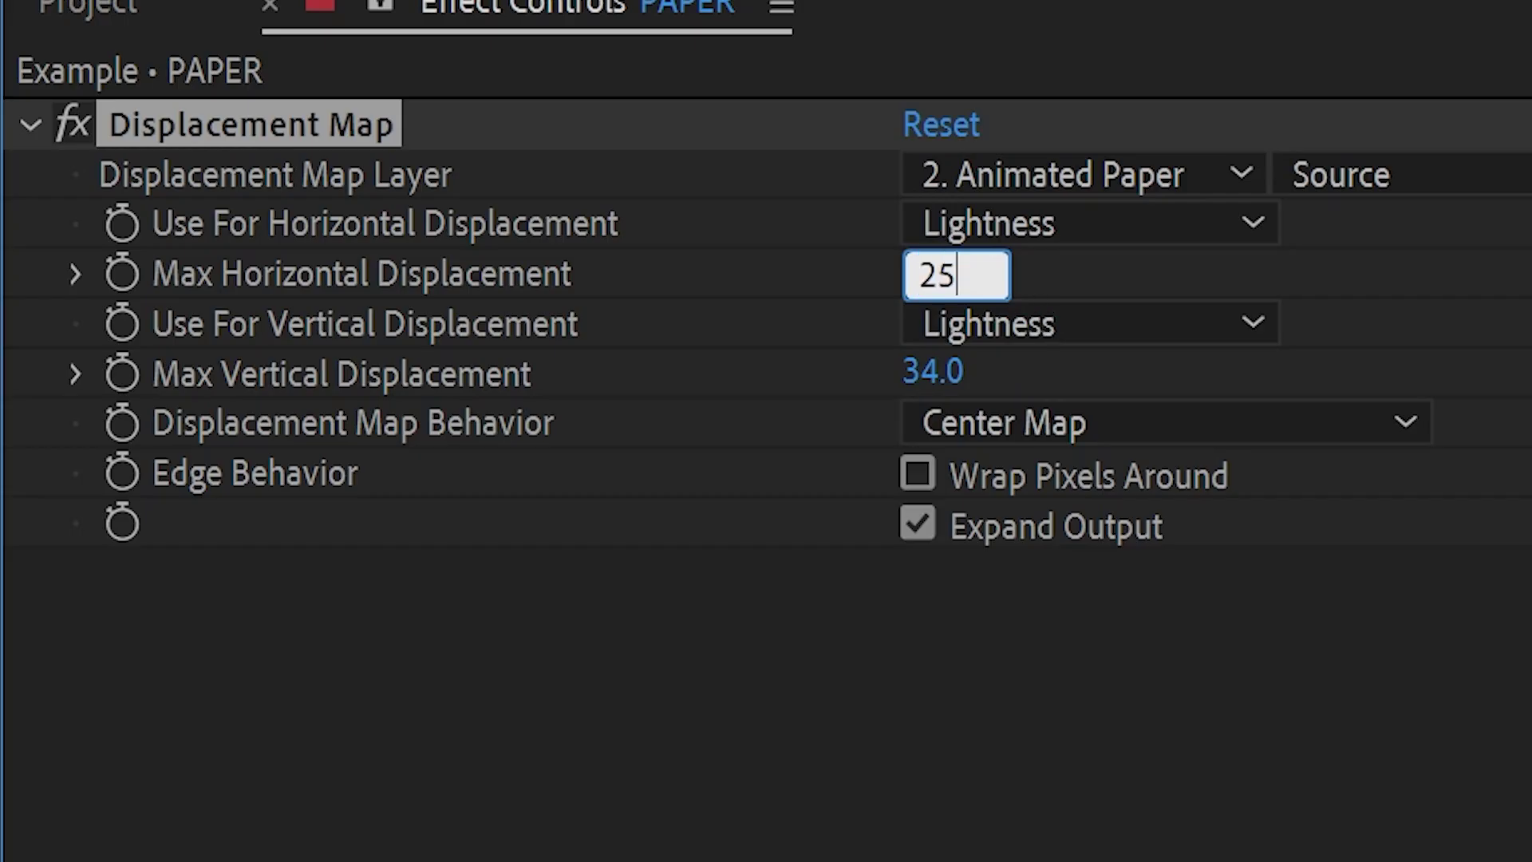
- Set Max Vertical Displacement to 25 and preview the warped PAPER text at 50% view
{"action": "key", "text": "Tab"}
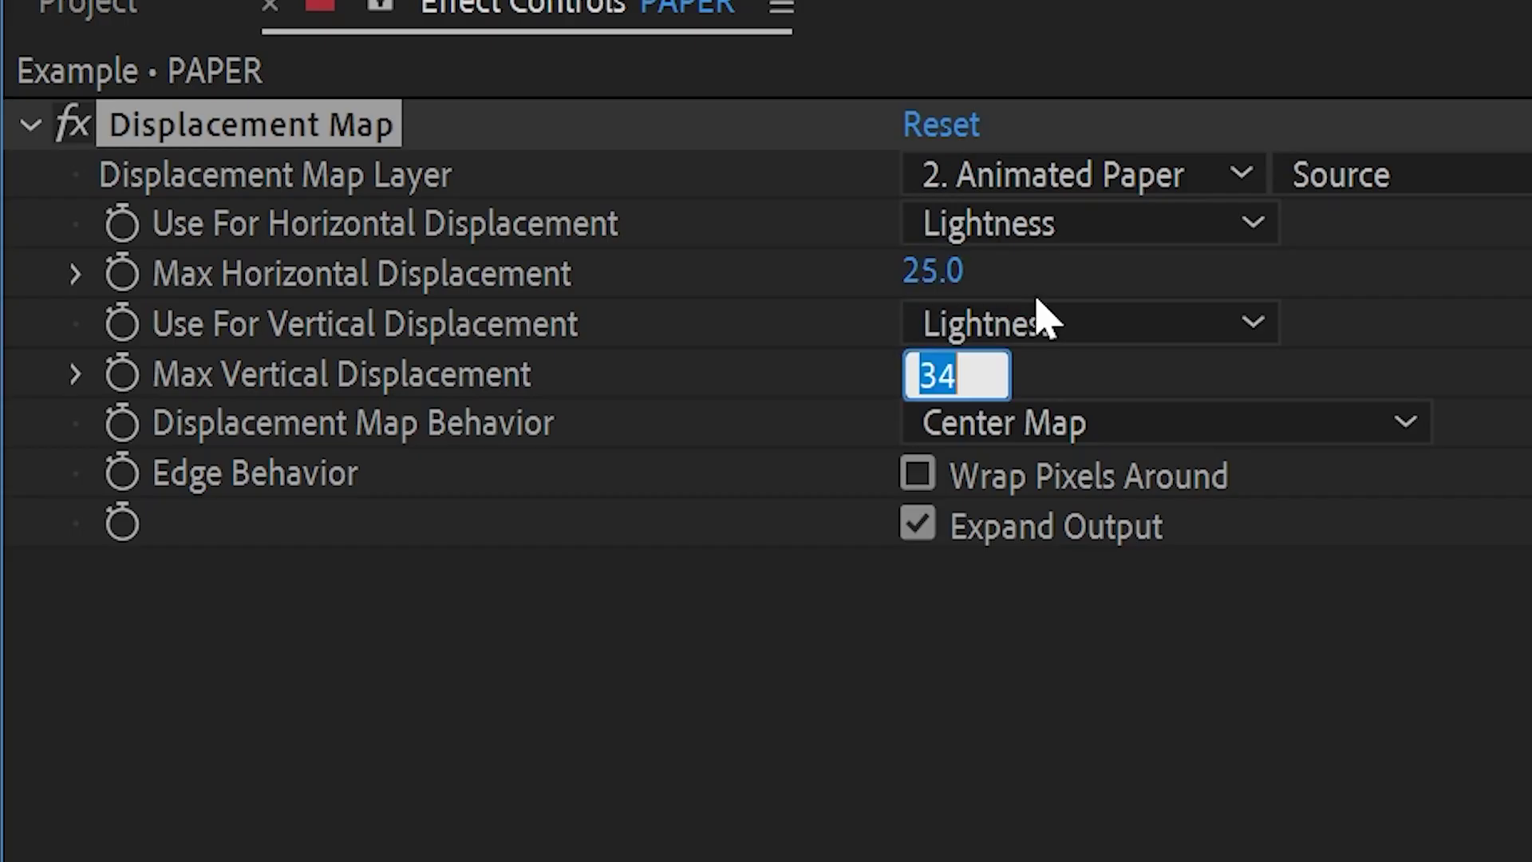
{"action": "type", "text": "25"}
{"action": "key", "text": "Return"}
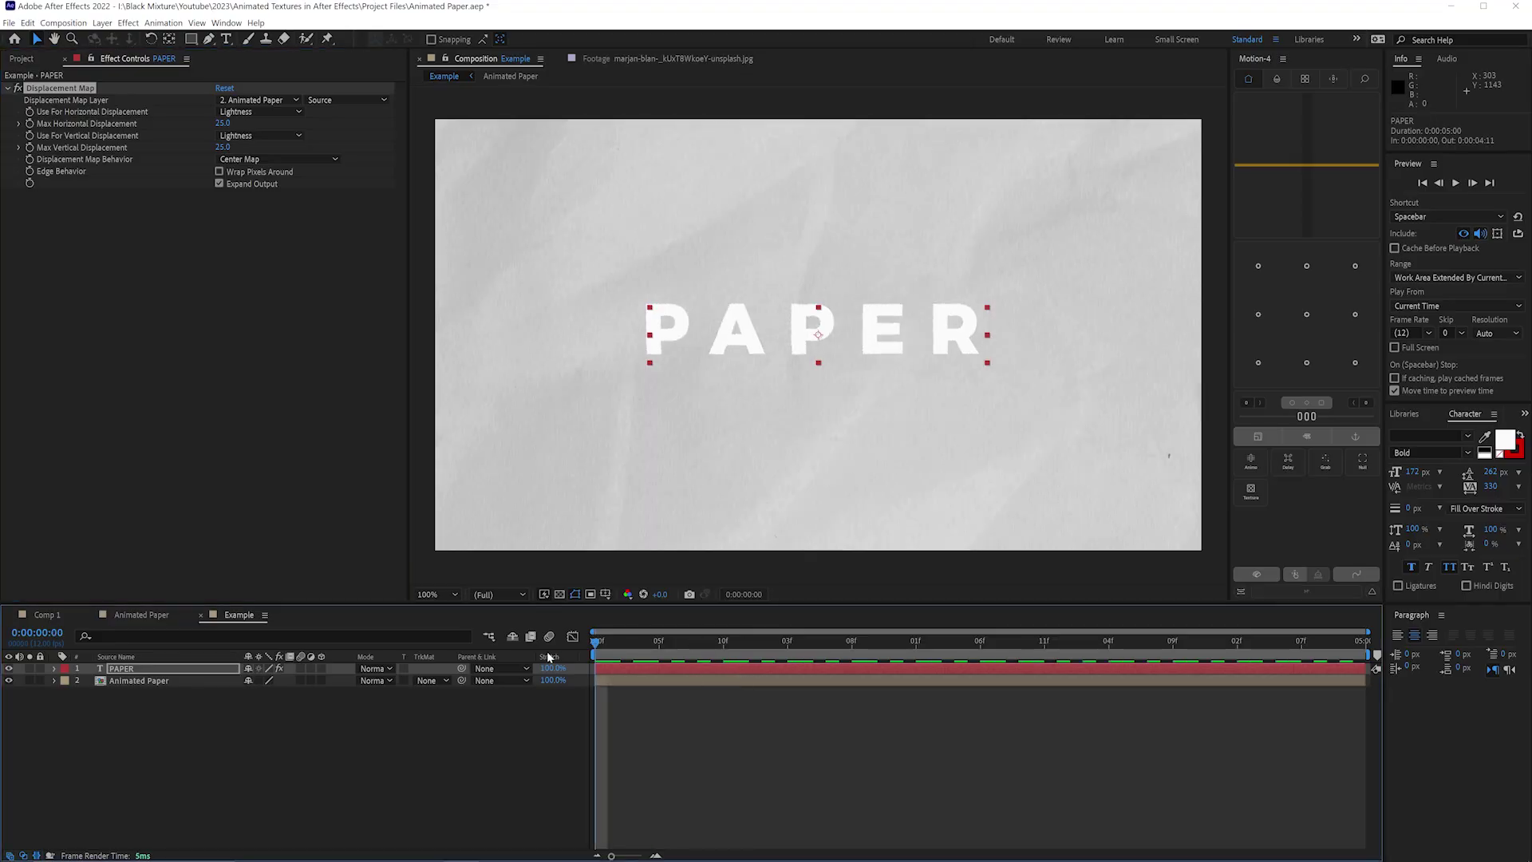
{"action": "key", "text": "space"}
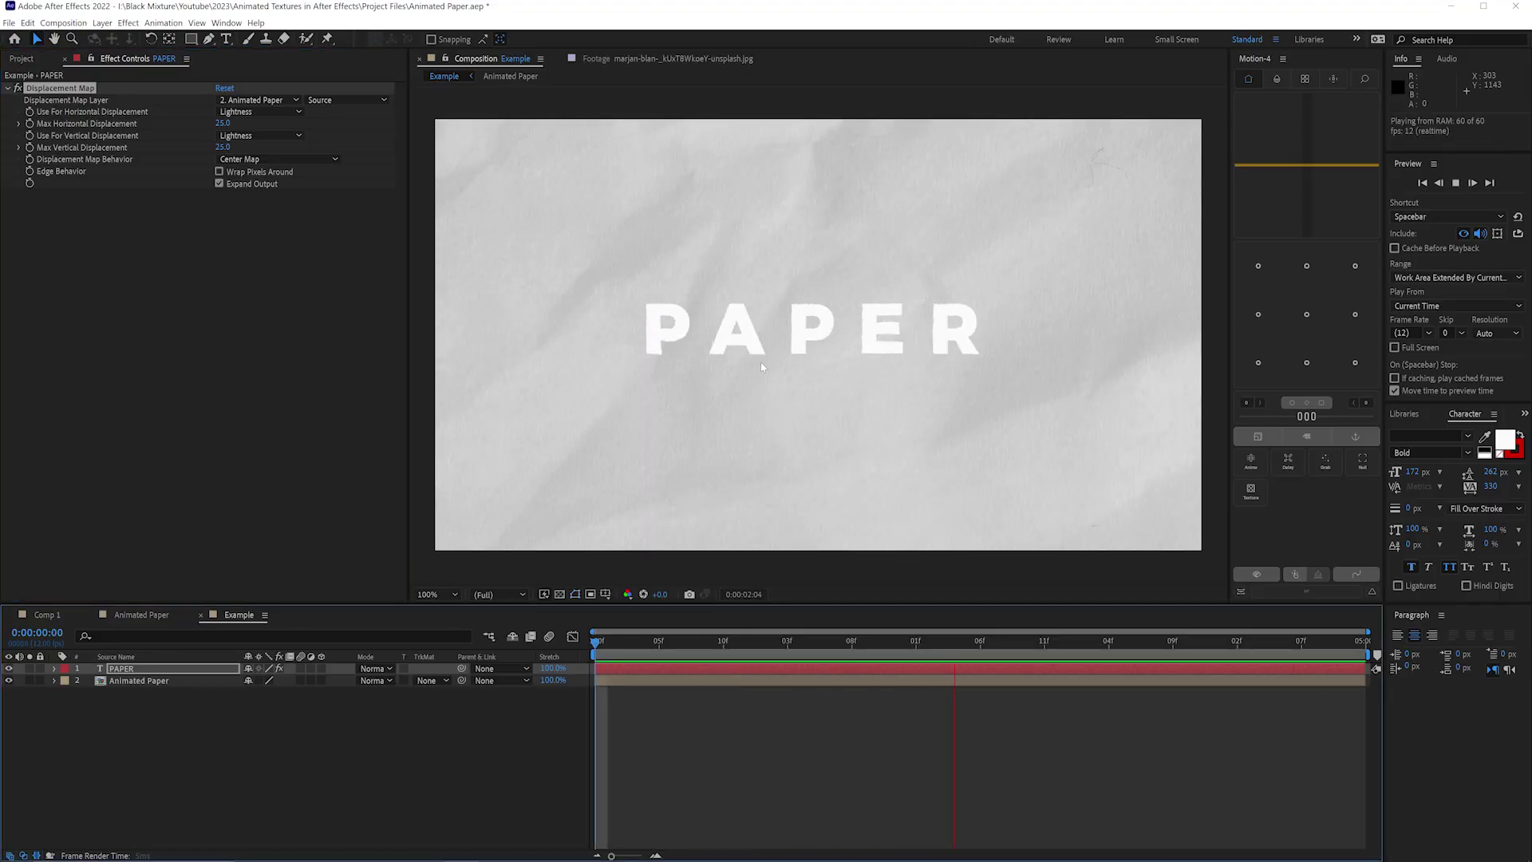
{"action": "key", "text": "comma"}
{"action": "key", "text": "comma"}
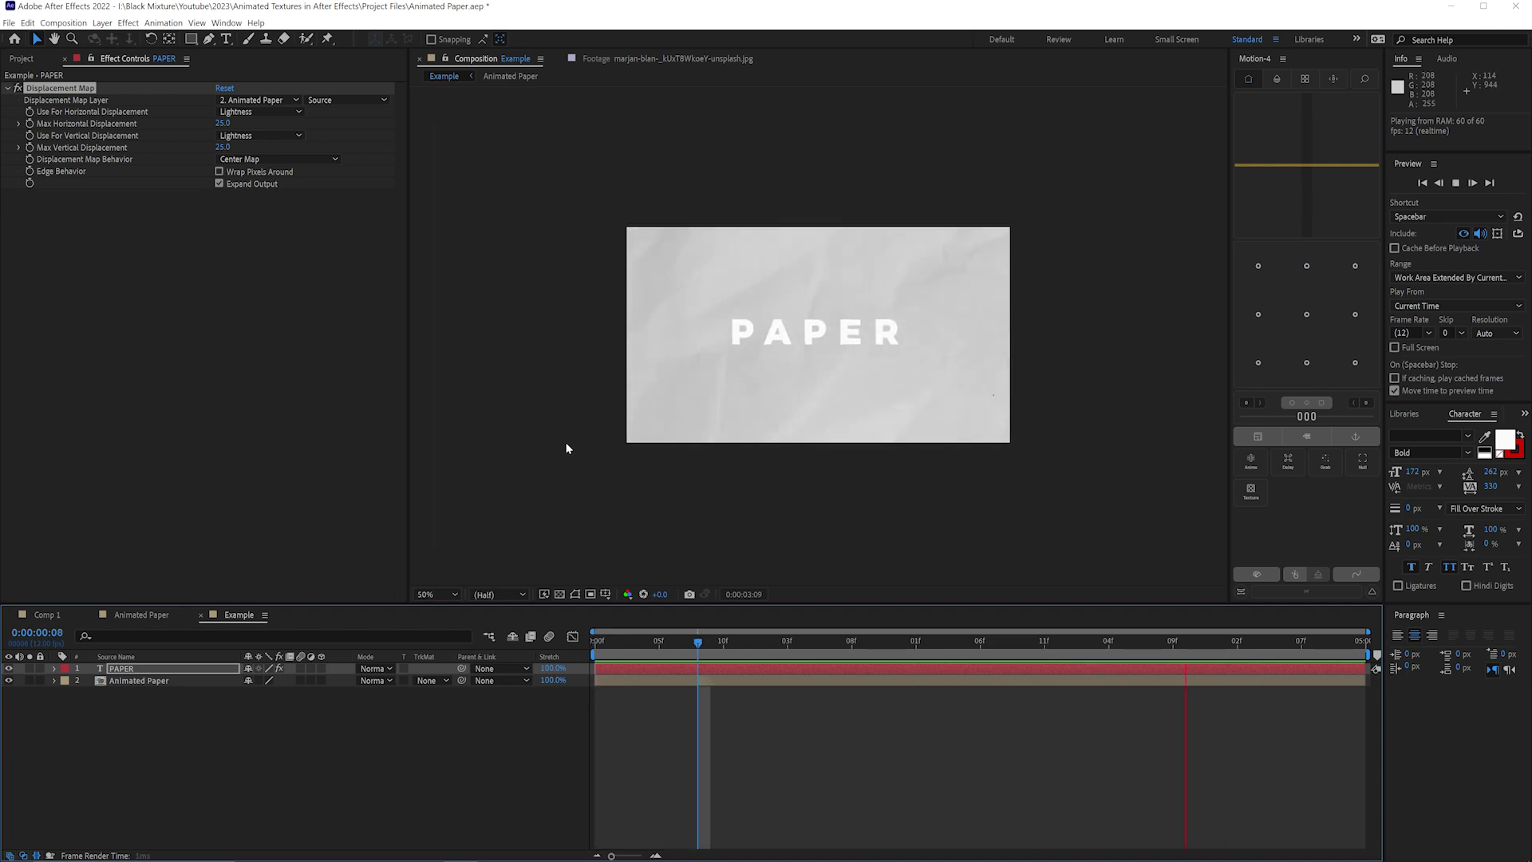
- Switch Displacement Map Behavior to Stretch Map to Fit and raise Max Horizontal Displacement to about 122
{"action": "left_click", "coordinate": [277, 159]}
{"action": "left_click", "coordinate": [252, 172]}
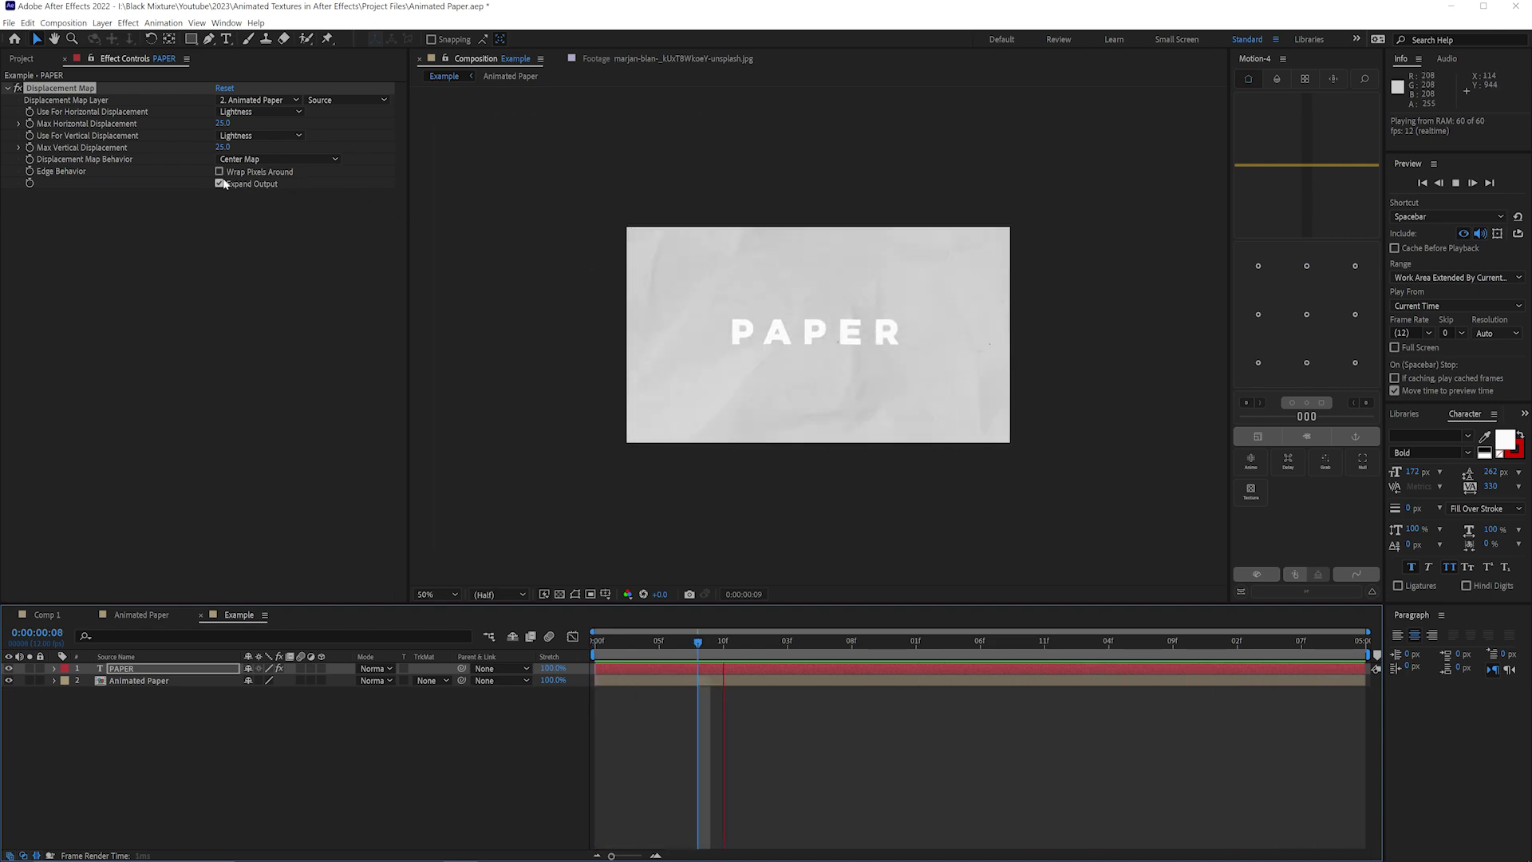
{"action": "left_click_drag", "start_coordinate": [223, 123], "coordinate": [272, 147]}
{"action": "left_click", "coordinate": [226, 148]}
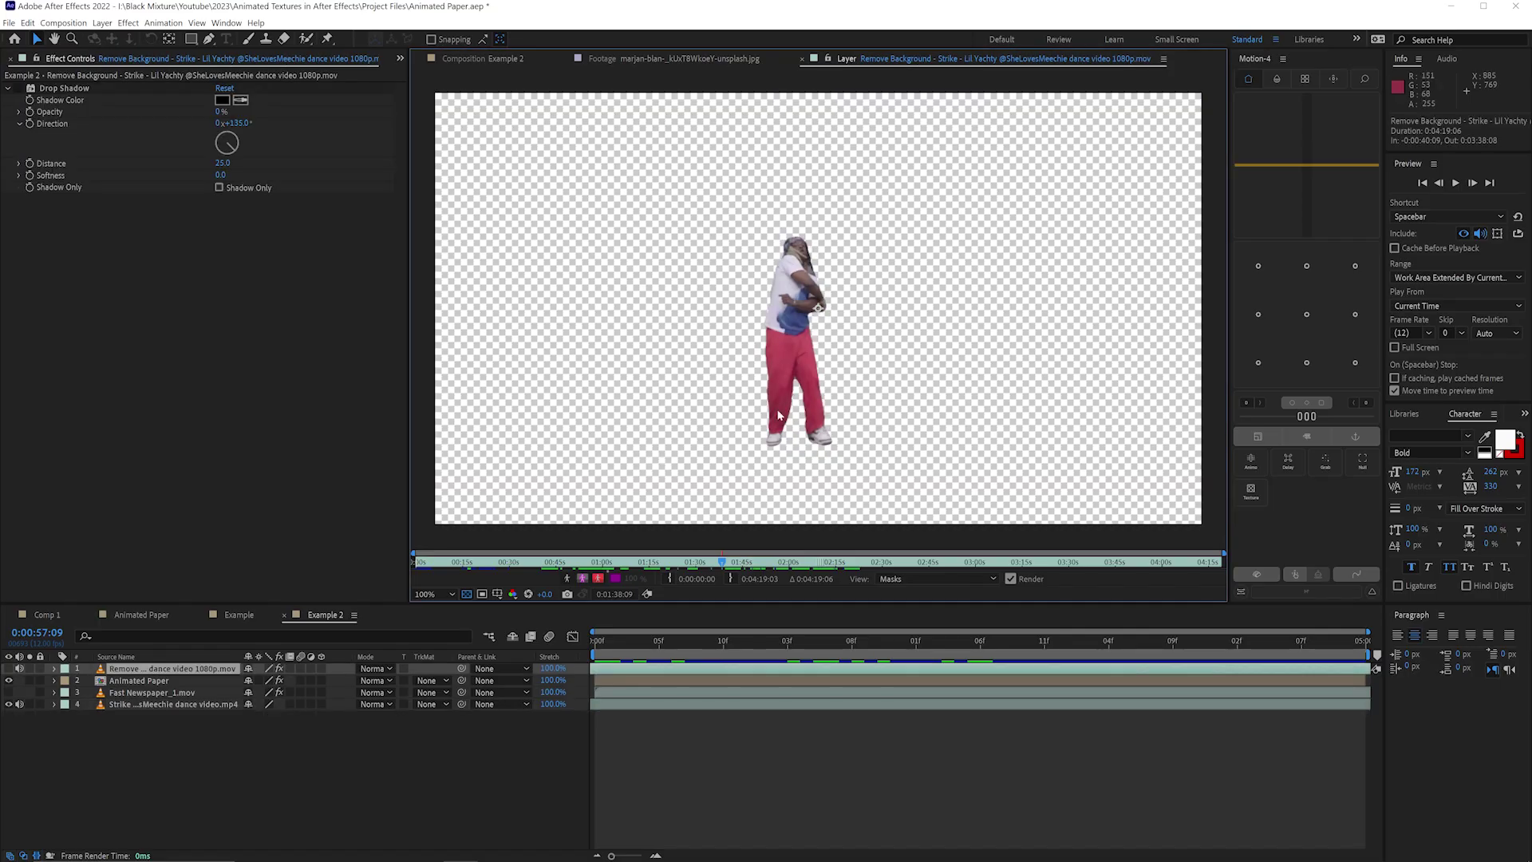
- Preview the cut-out dancer footage in the Example 2 composition
{"action": "key", "text": "space"}
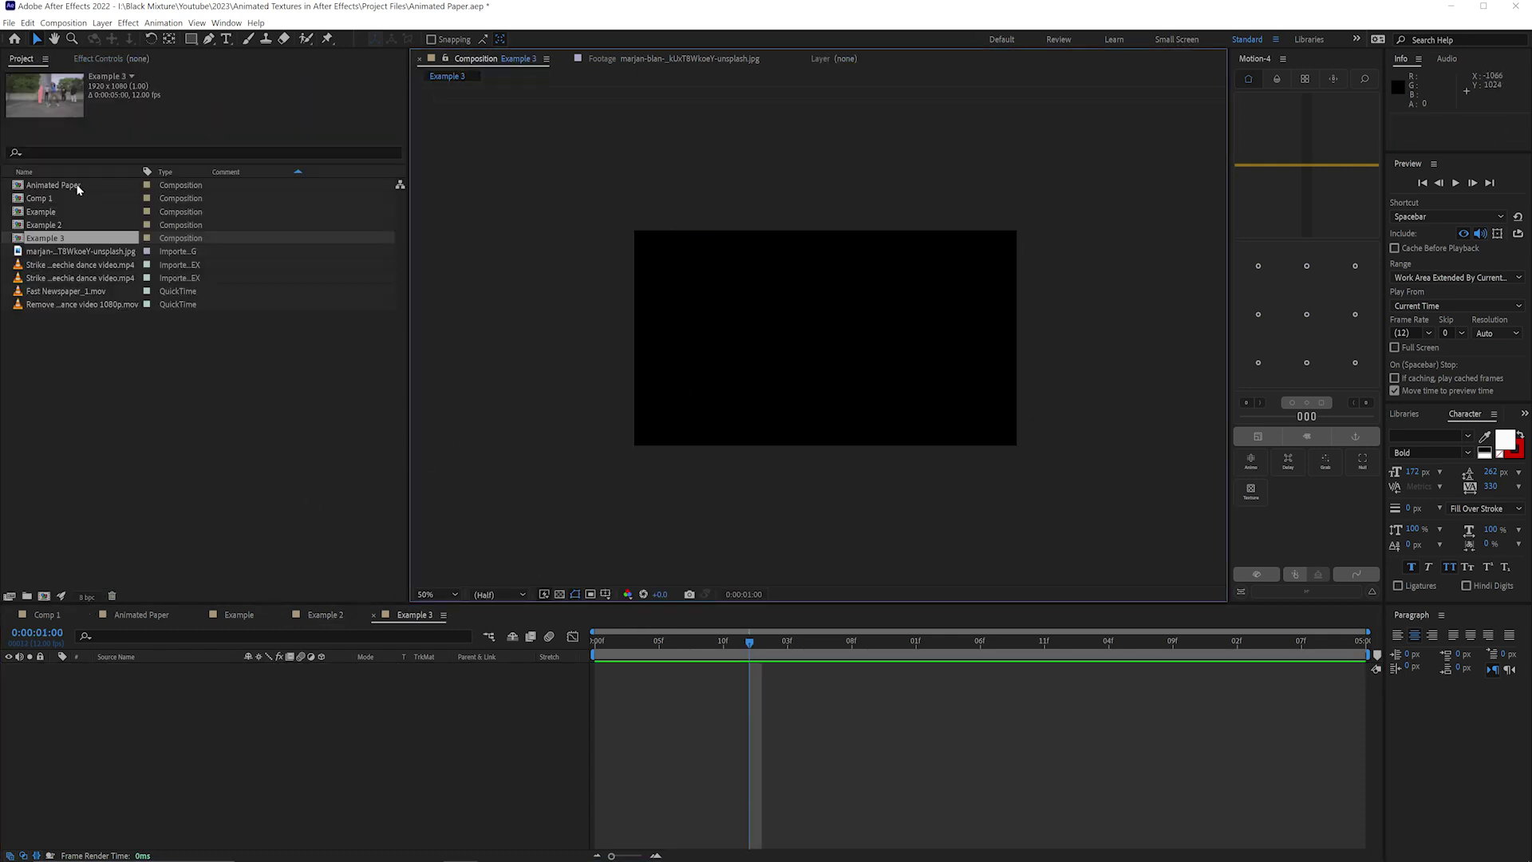
- Add Animated Paper at full length, the Strike dance video and the Remove Background cut-out to Example 3
{"action": "left_click_drag", "start_coordinate": [77, 186], "coordinate": [193, 591]}
{"action": "left_click_drag", "start_coordinate": [314, 732], "coordinate": [304, 721]}
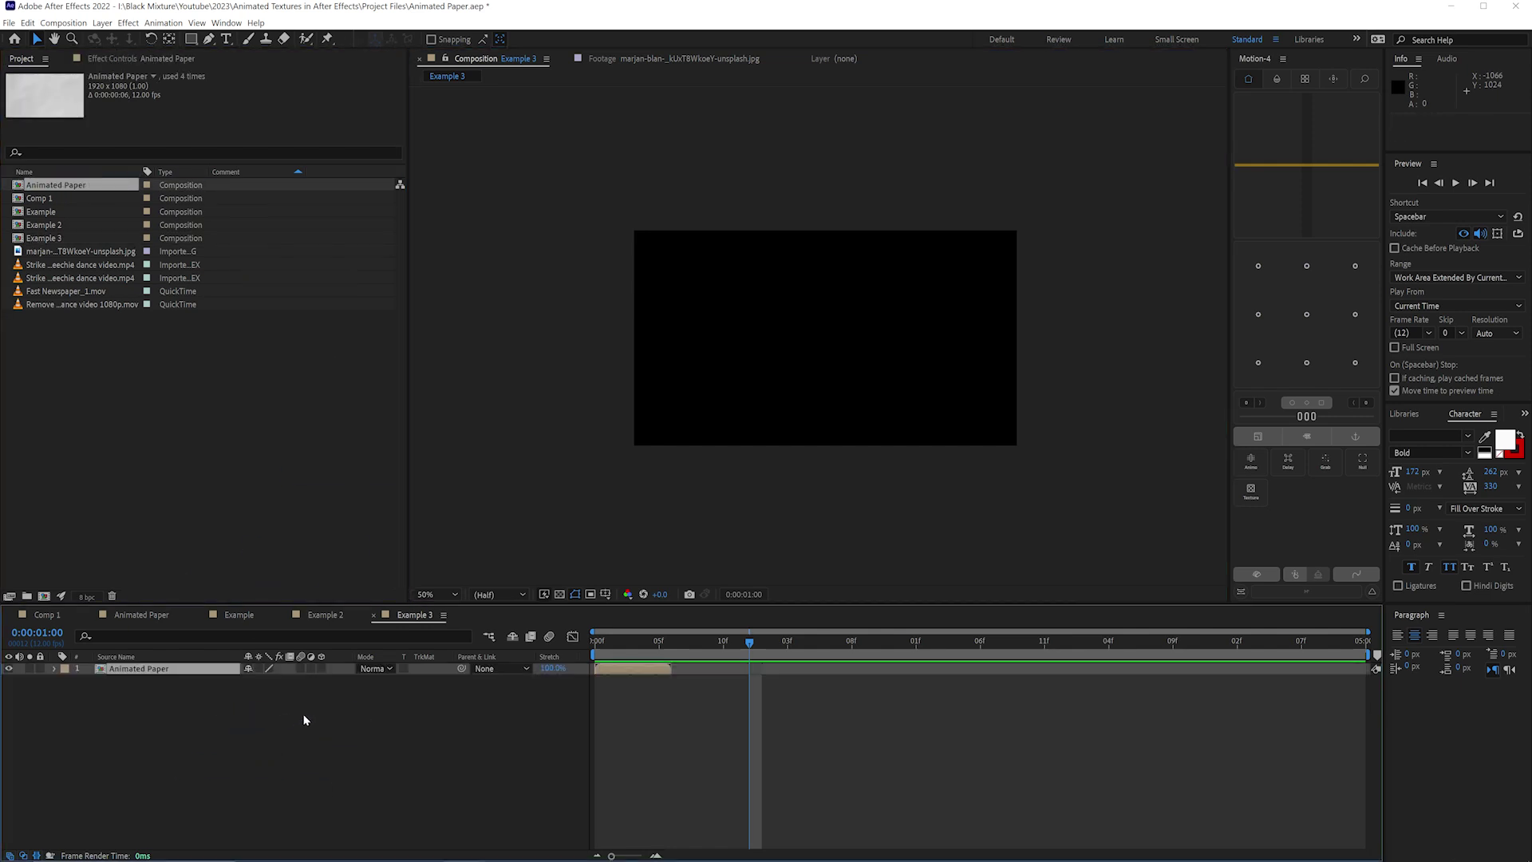
{"action": "left_click", "coordinate": [620, 641]}
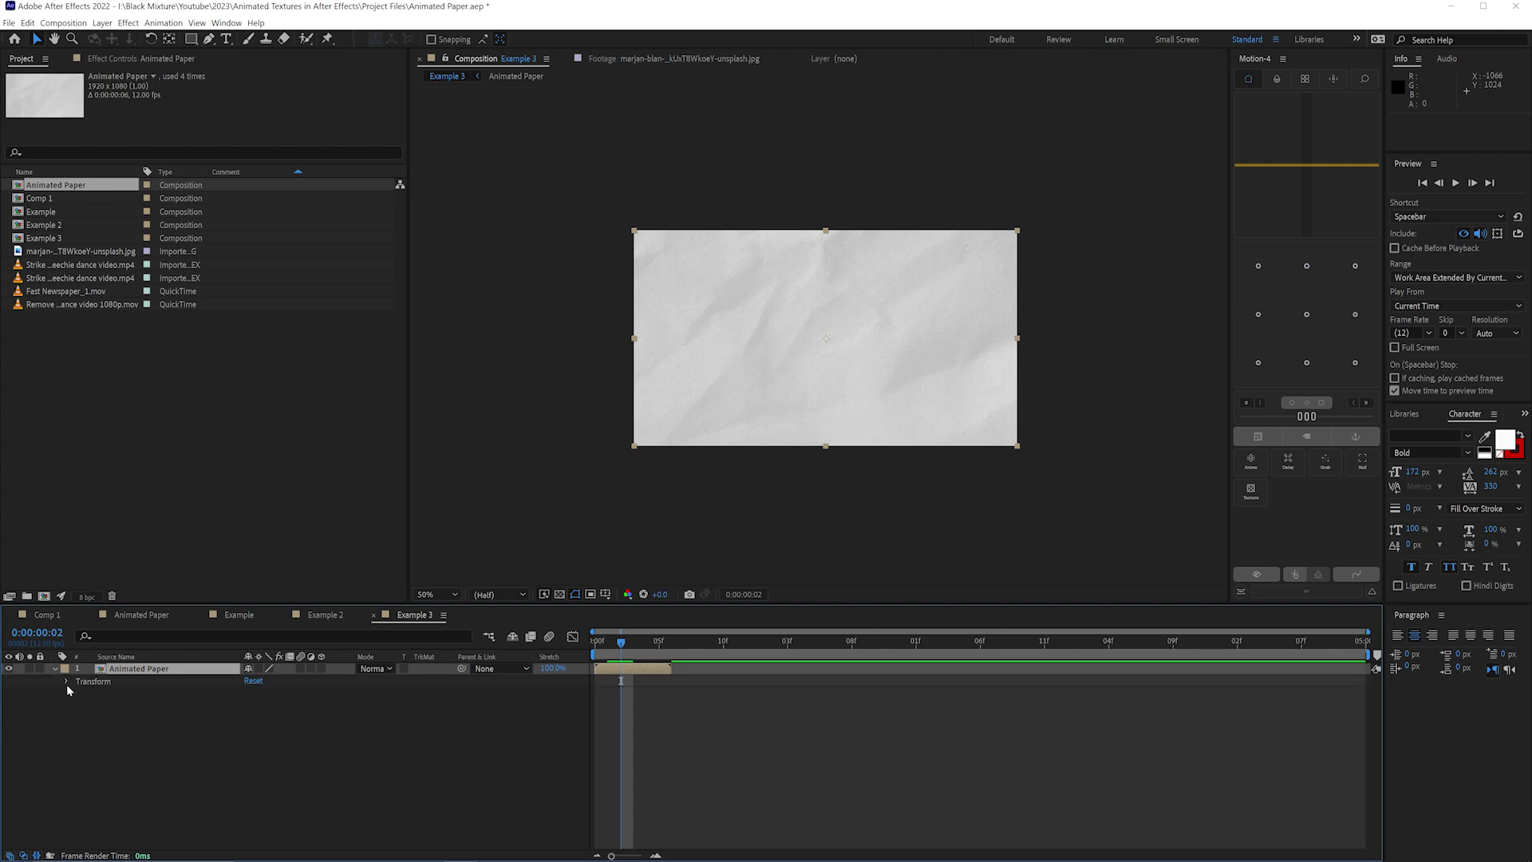
{"action": "right_click", "coordinate": [139, 673]}
{"action": "left_click", "coordinate": [119, 331]}
{"action": "left_click_drag", "start_coordinate": [91, 293], "coordinate": [149, 667]}
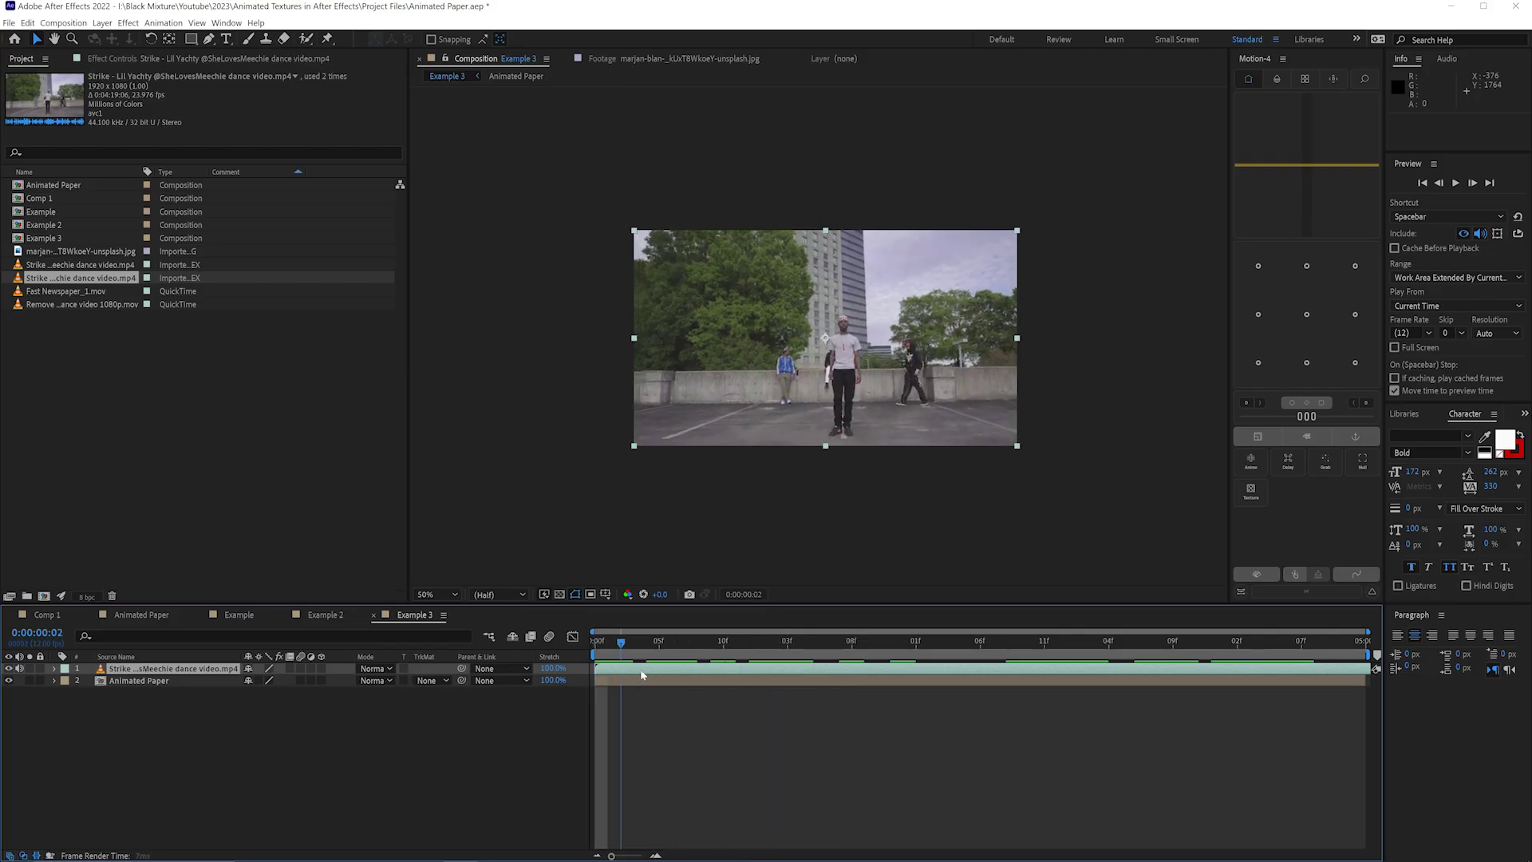
{"action": "left_click", "coordinate": [64, 305]}
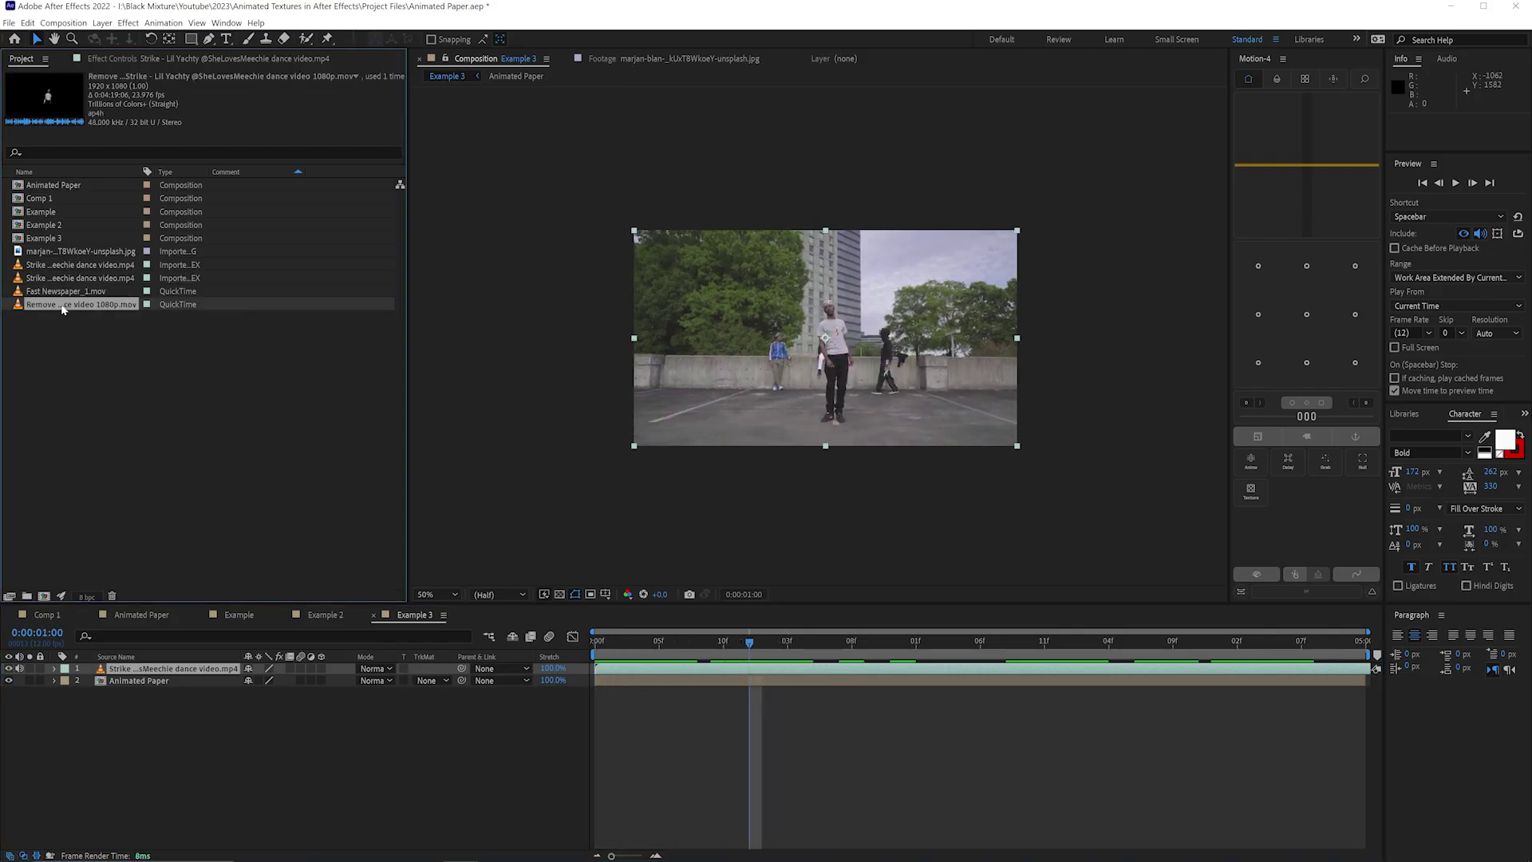
{"action": "left_click_drag", "start_coordinate": [200, 594], "coordinate": [166, 674]}
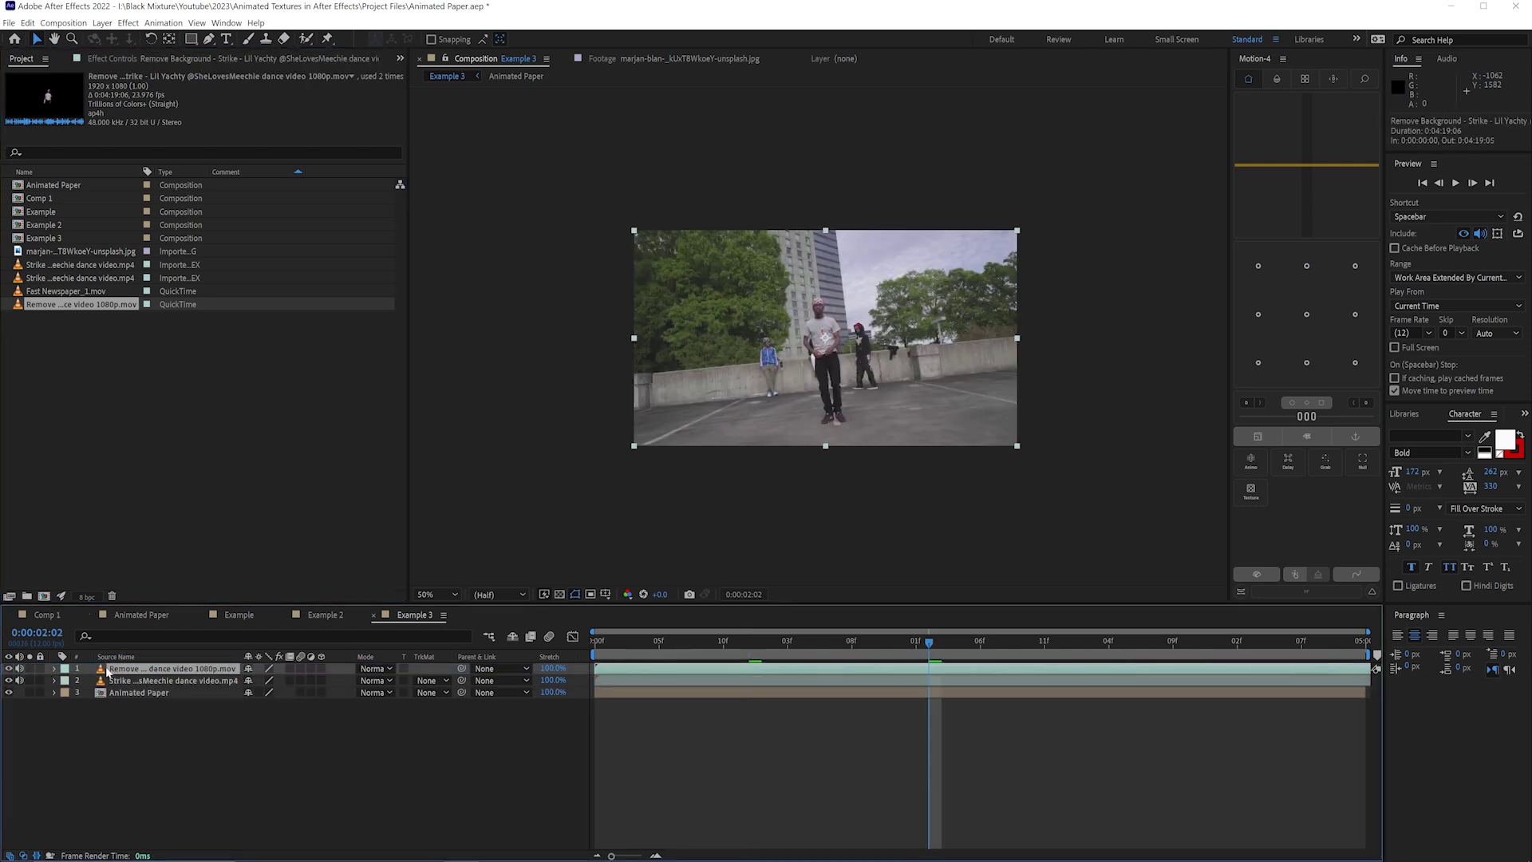
- Check the cut-out dancer solo, hide it, and move Animated Paper above the dance video
{"action": "left_click", "coordinate": [30, 669]}
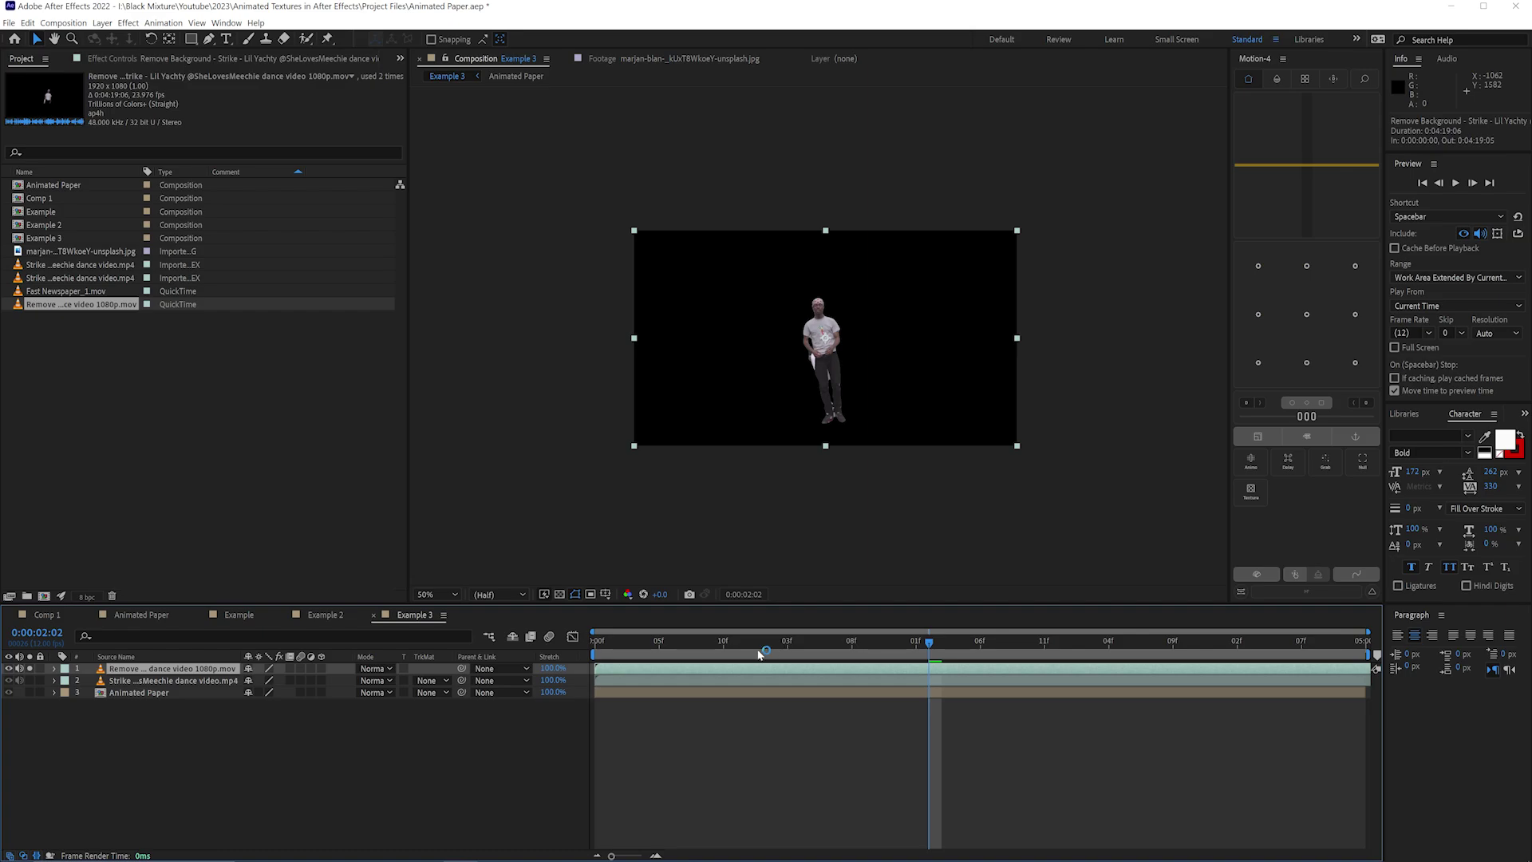
{"action": "left_click_drag", "start_coordinate": [758, 654], "coordinate": [726, 642]}
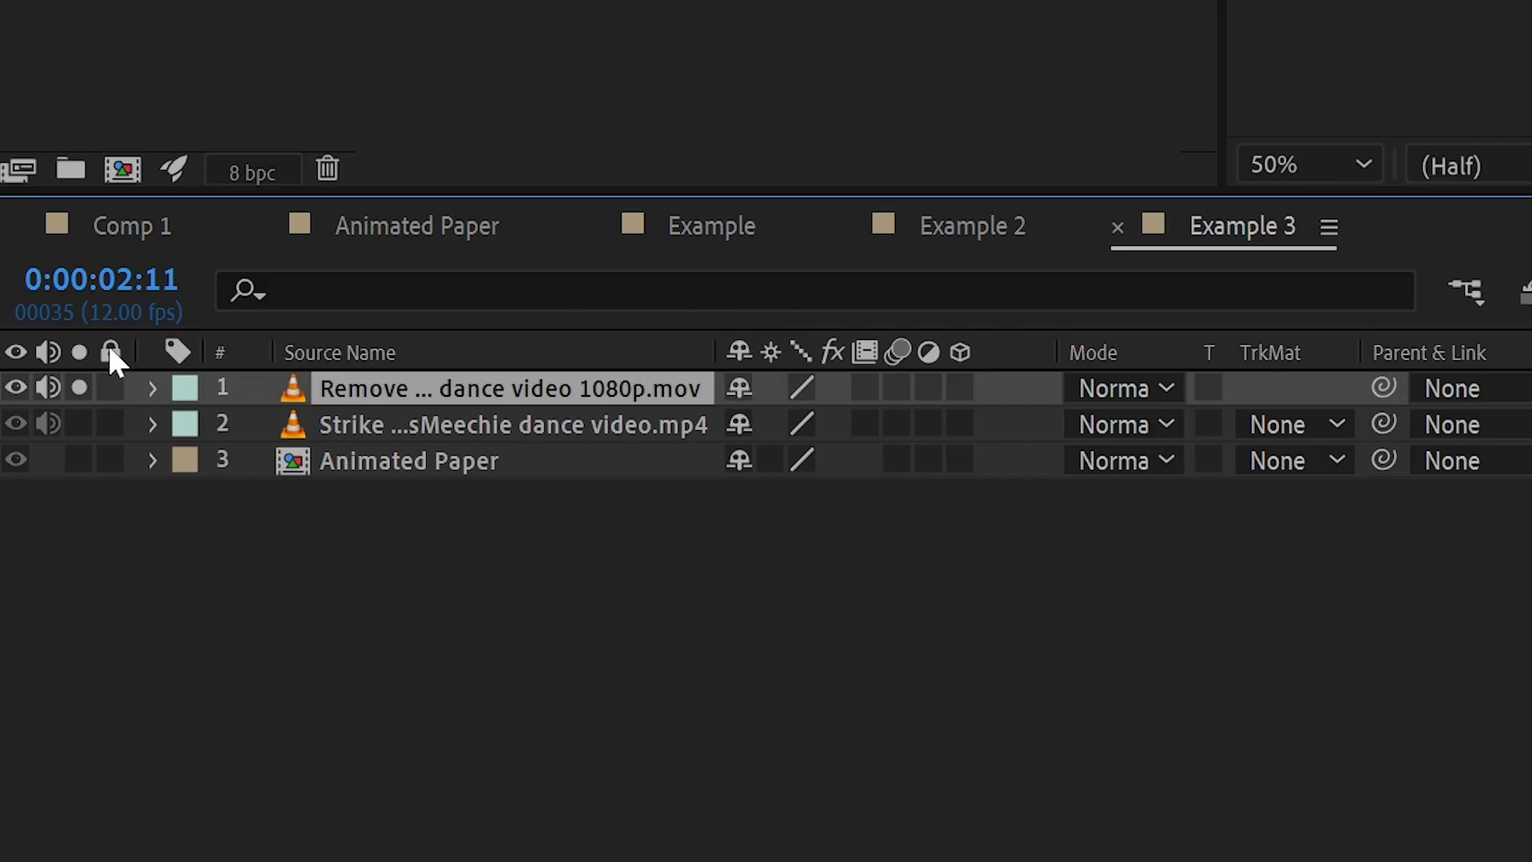
{"action": "left_click", "coordinate": [79, 387]}
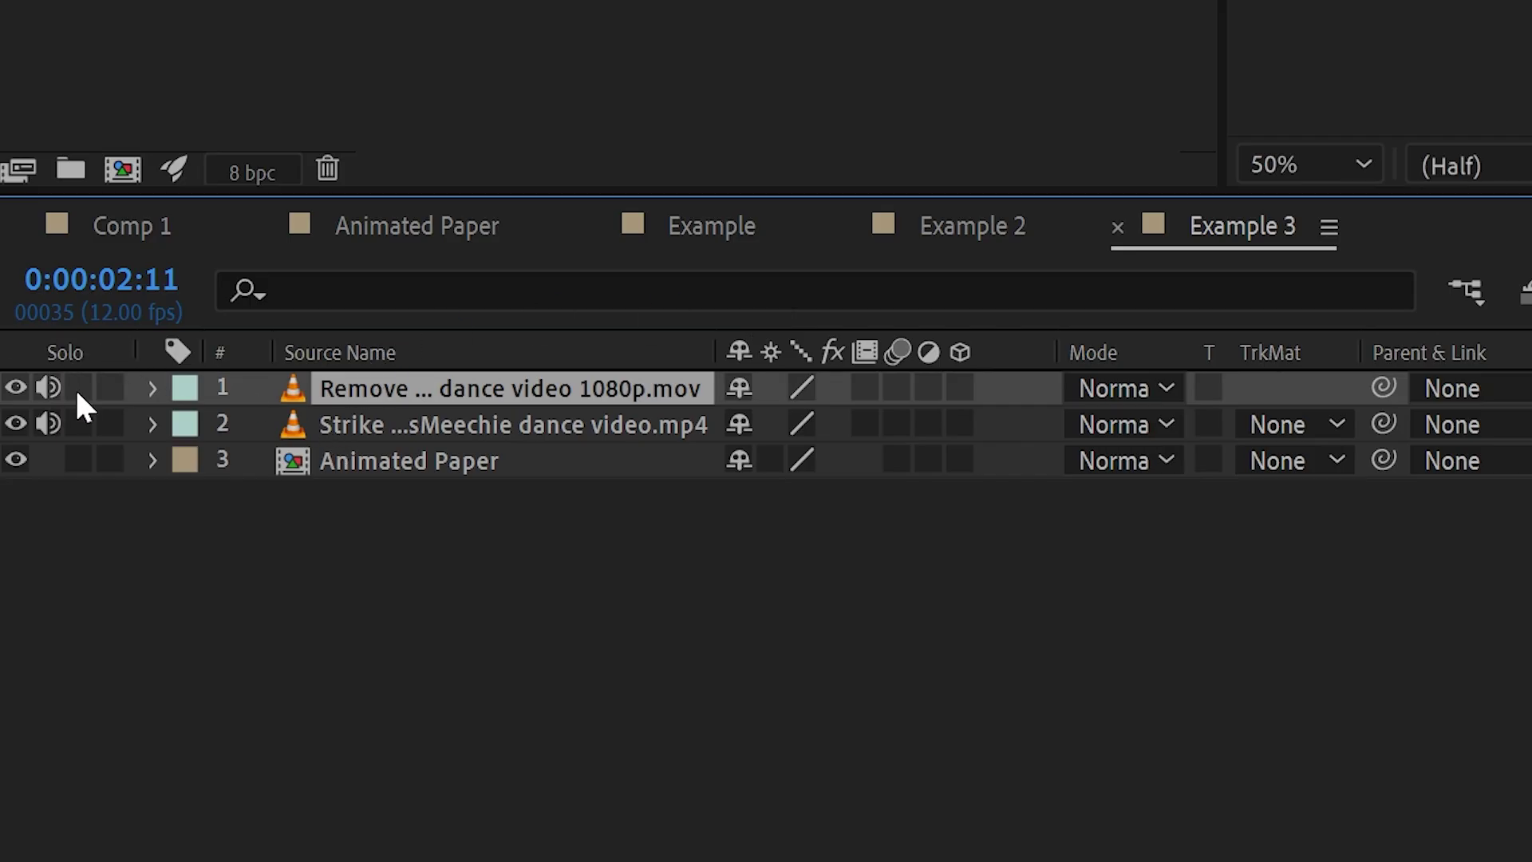
{"action": "left_click", "coordinate": [16, 387]}
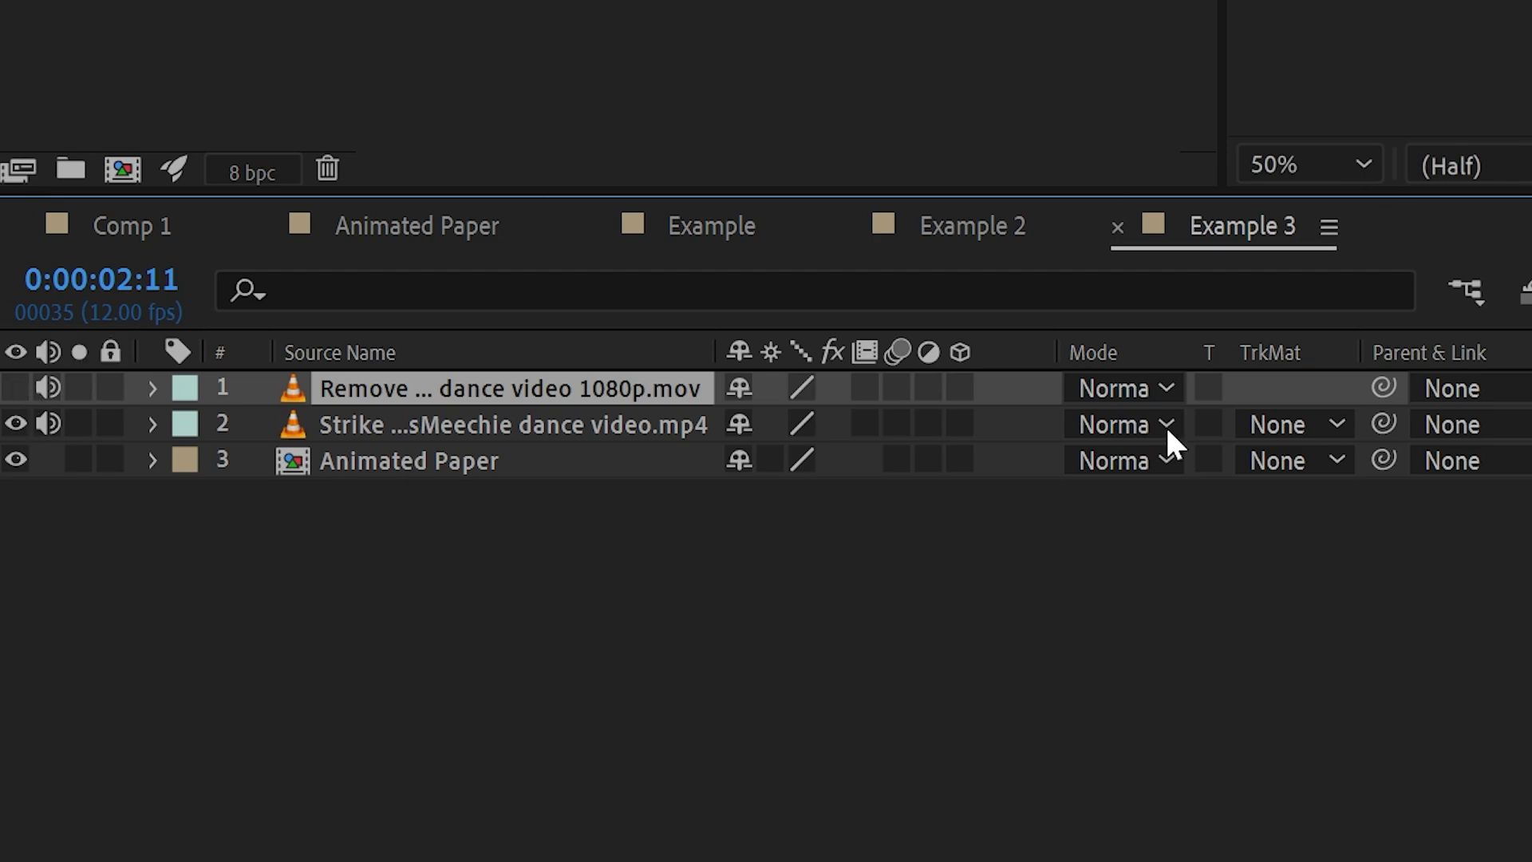
{"action": "left_click", "coordinate": [417, 423]}
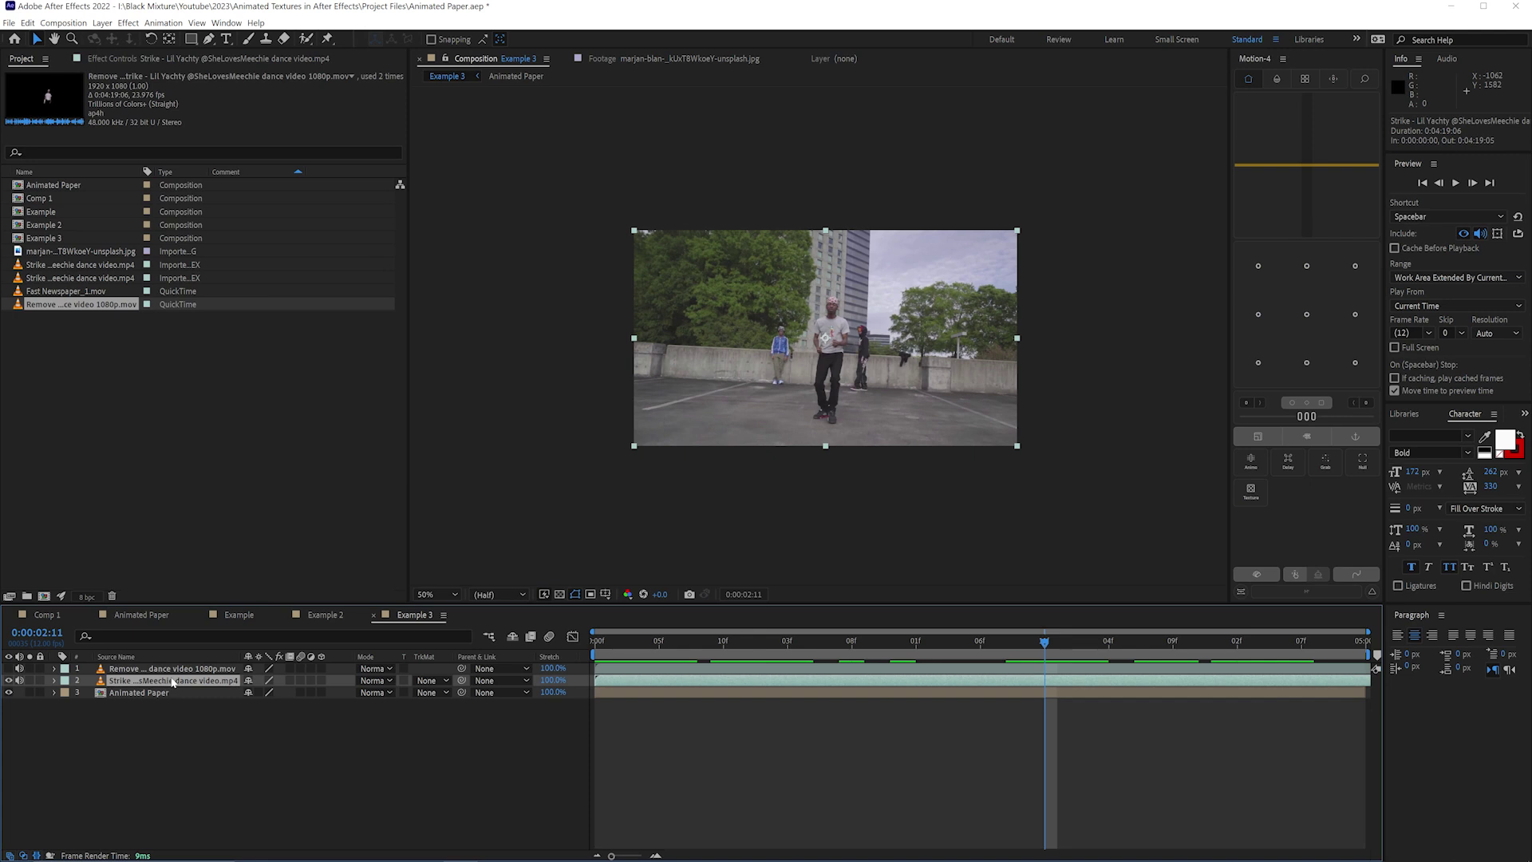
{"action": "left_click_drag", "start_coordinate": [713, 659], "coordinate": [955, 659]}
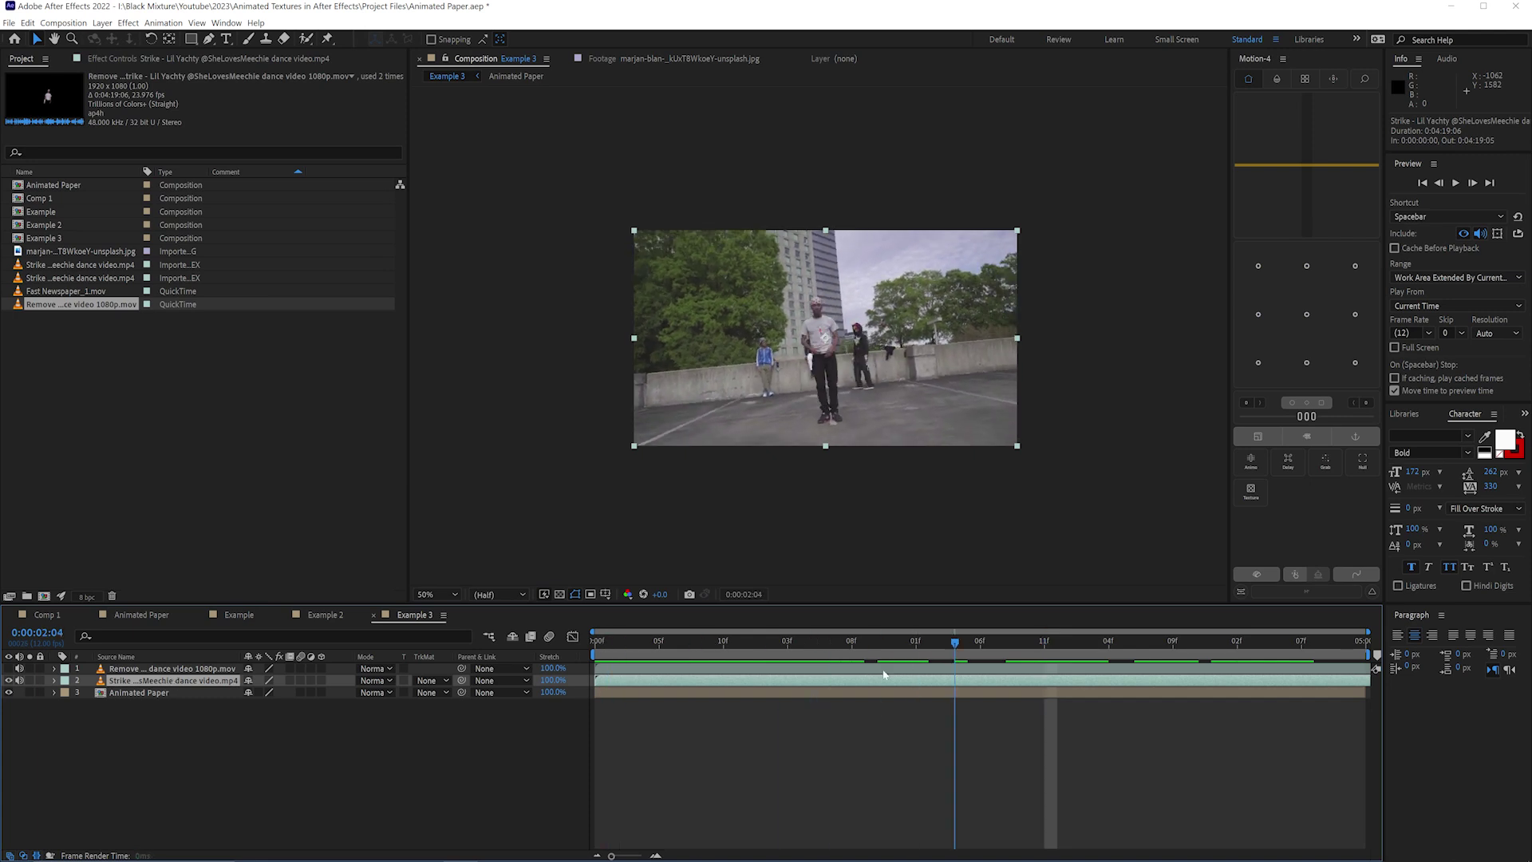
{"action": "left_click", "coordinate": [139, 691]}
{"action": "left_click_drag", "start_coordinate": [146, 695], "coordinate": [245, 679]}
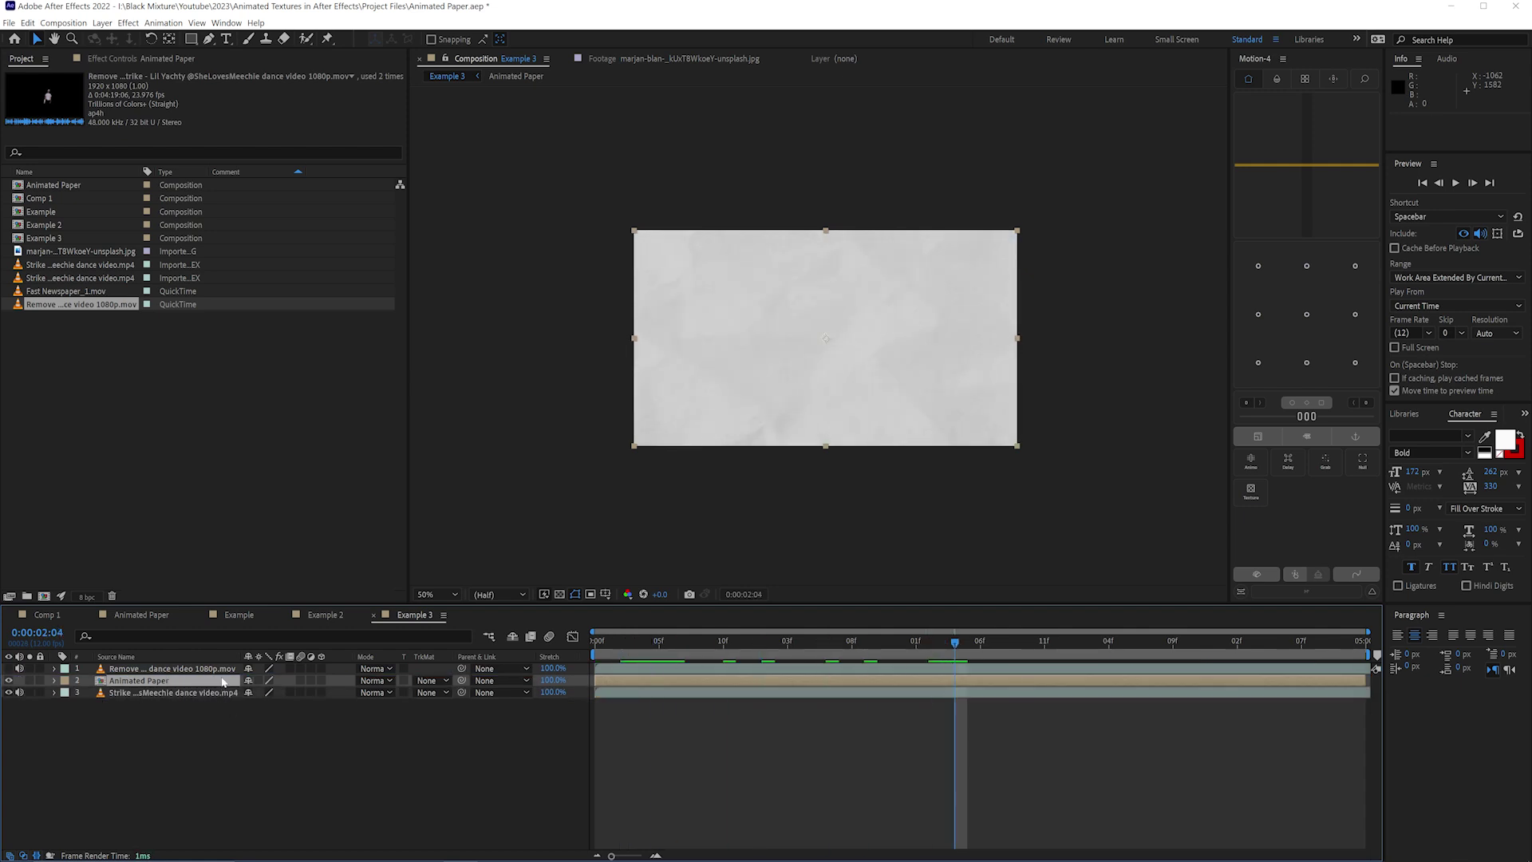
- Apply the Channel > Set Matte effect to the Animated Paper layer
{"action": "right_click", "coordinate": [185, 684]}
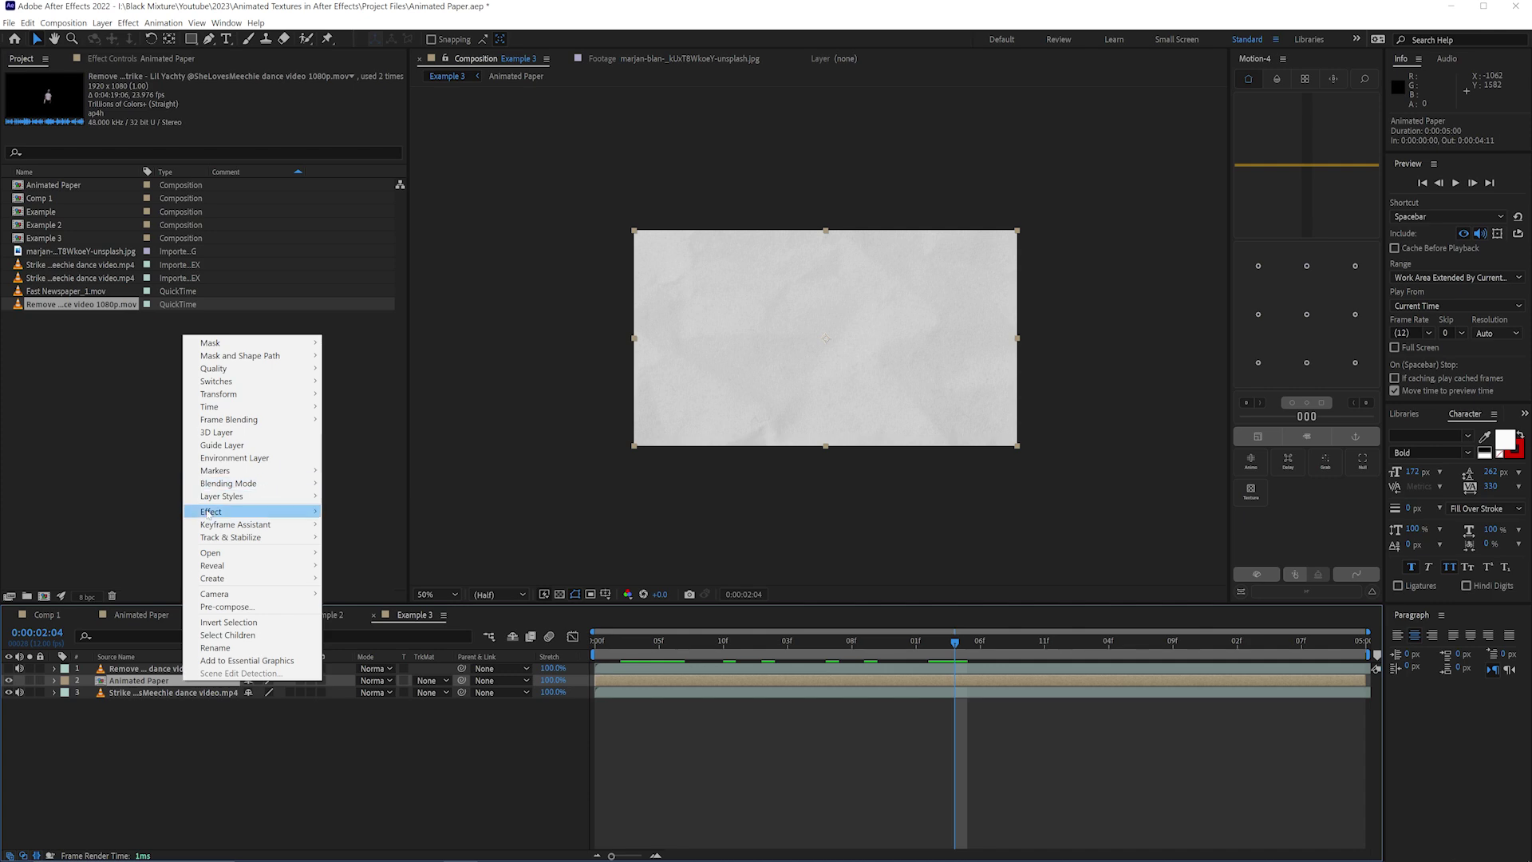
{"action": "mouse_move", "coordinate": [212, 516]}
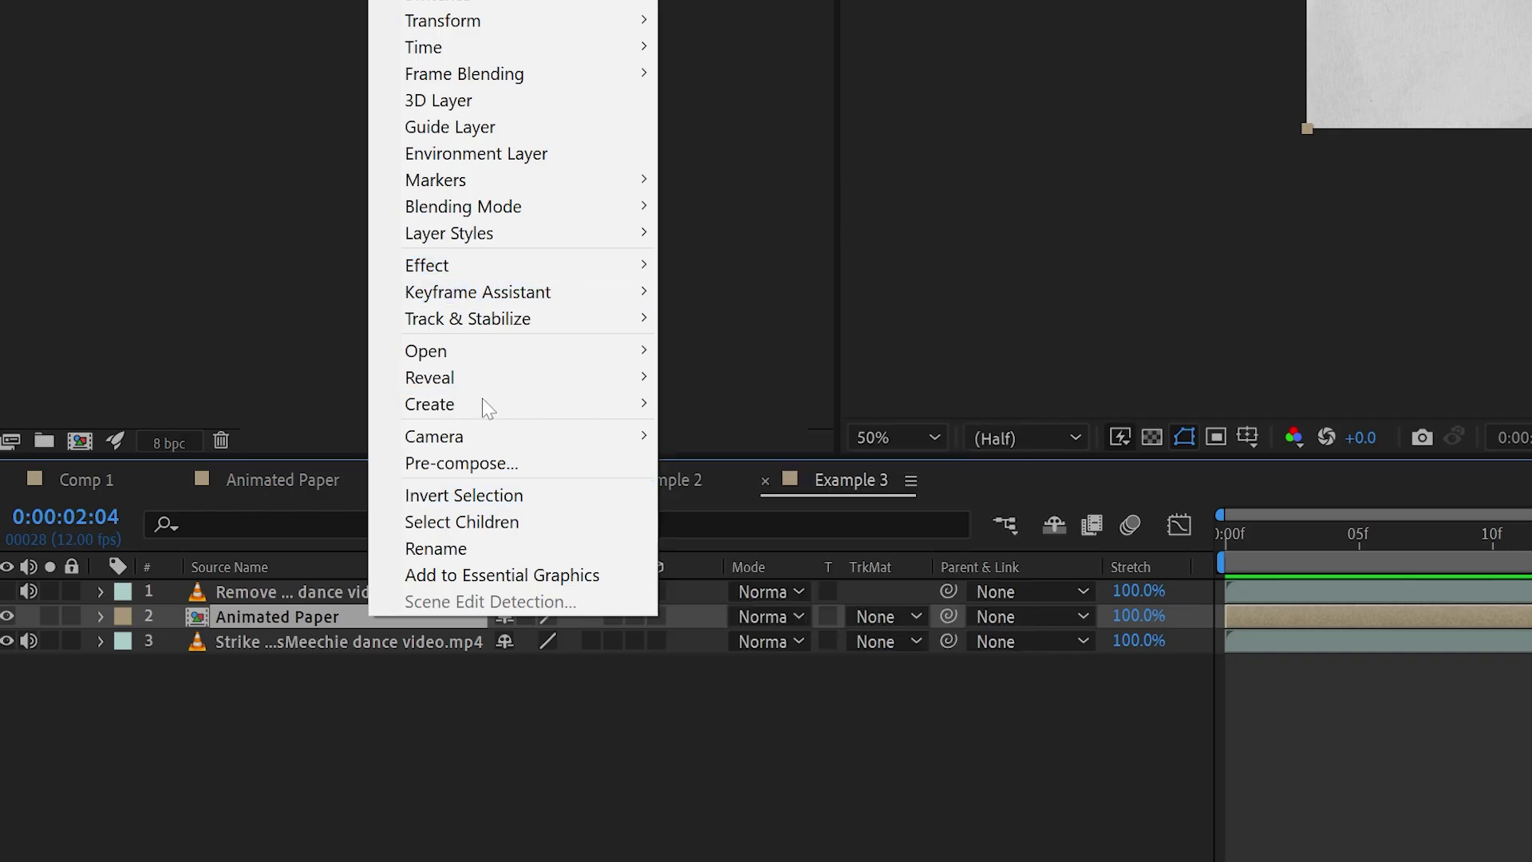
{"action": "mouse_move", "coordinate": [482, 264]}
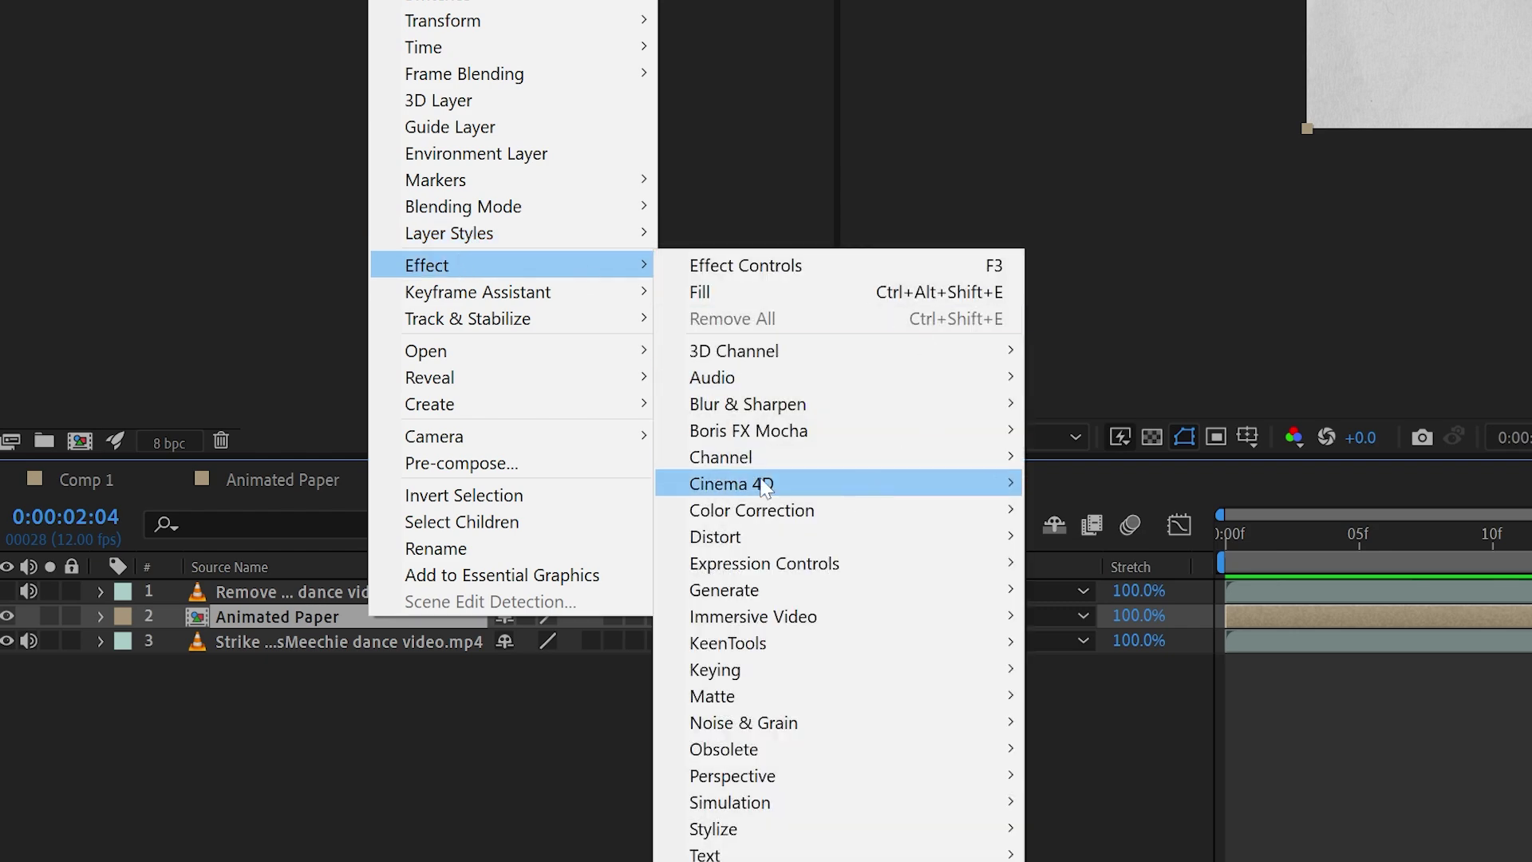
{"action": "mouse_move", "coordinate": [762, 458]}
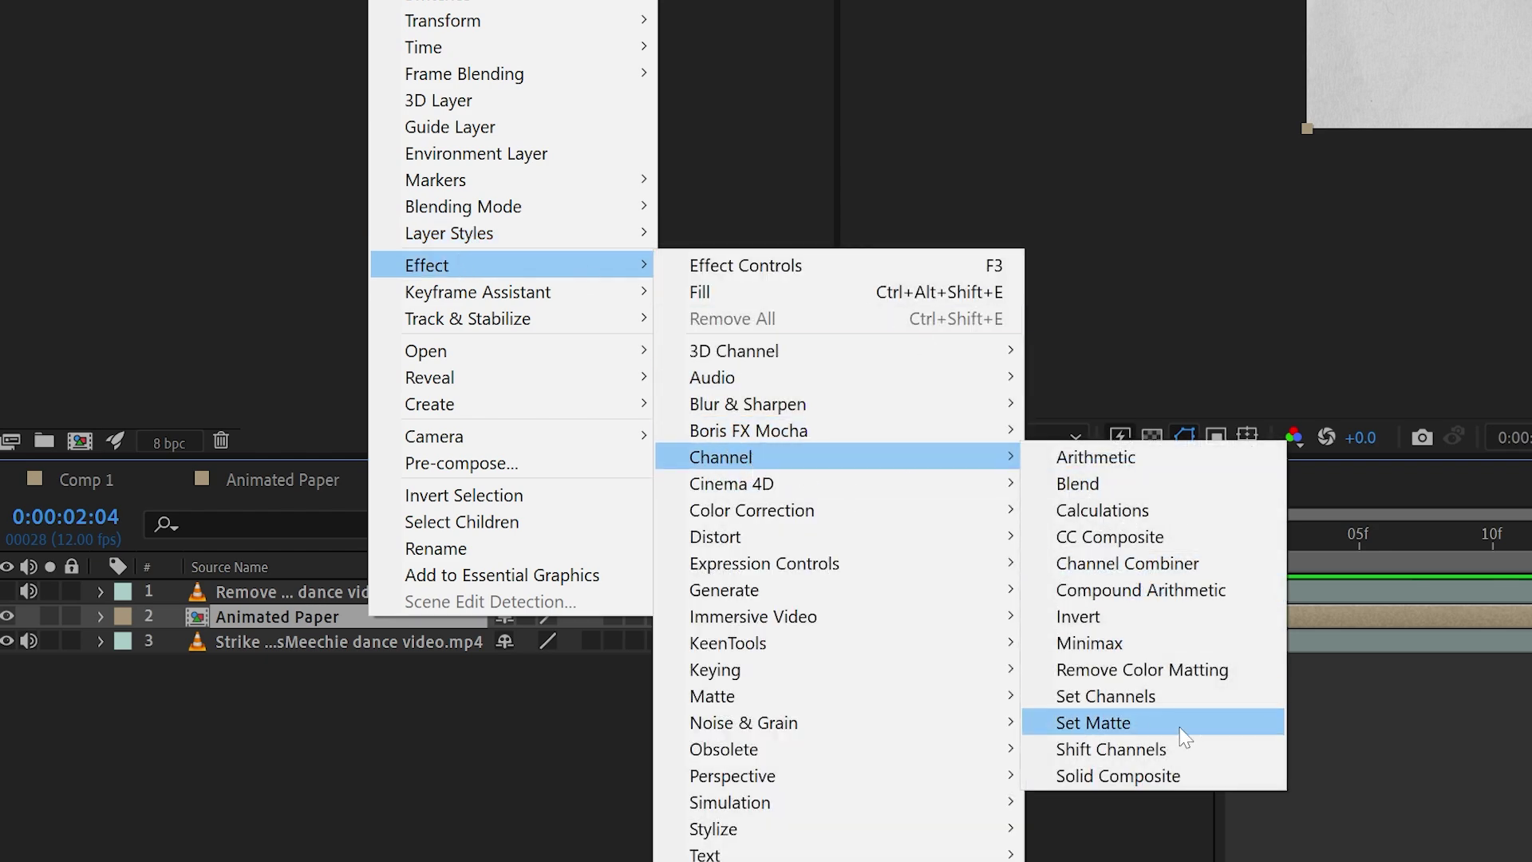
{"action": "left_click", "coordinate": [1134, 725]}
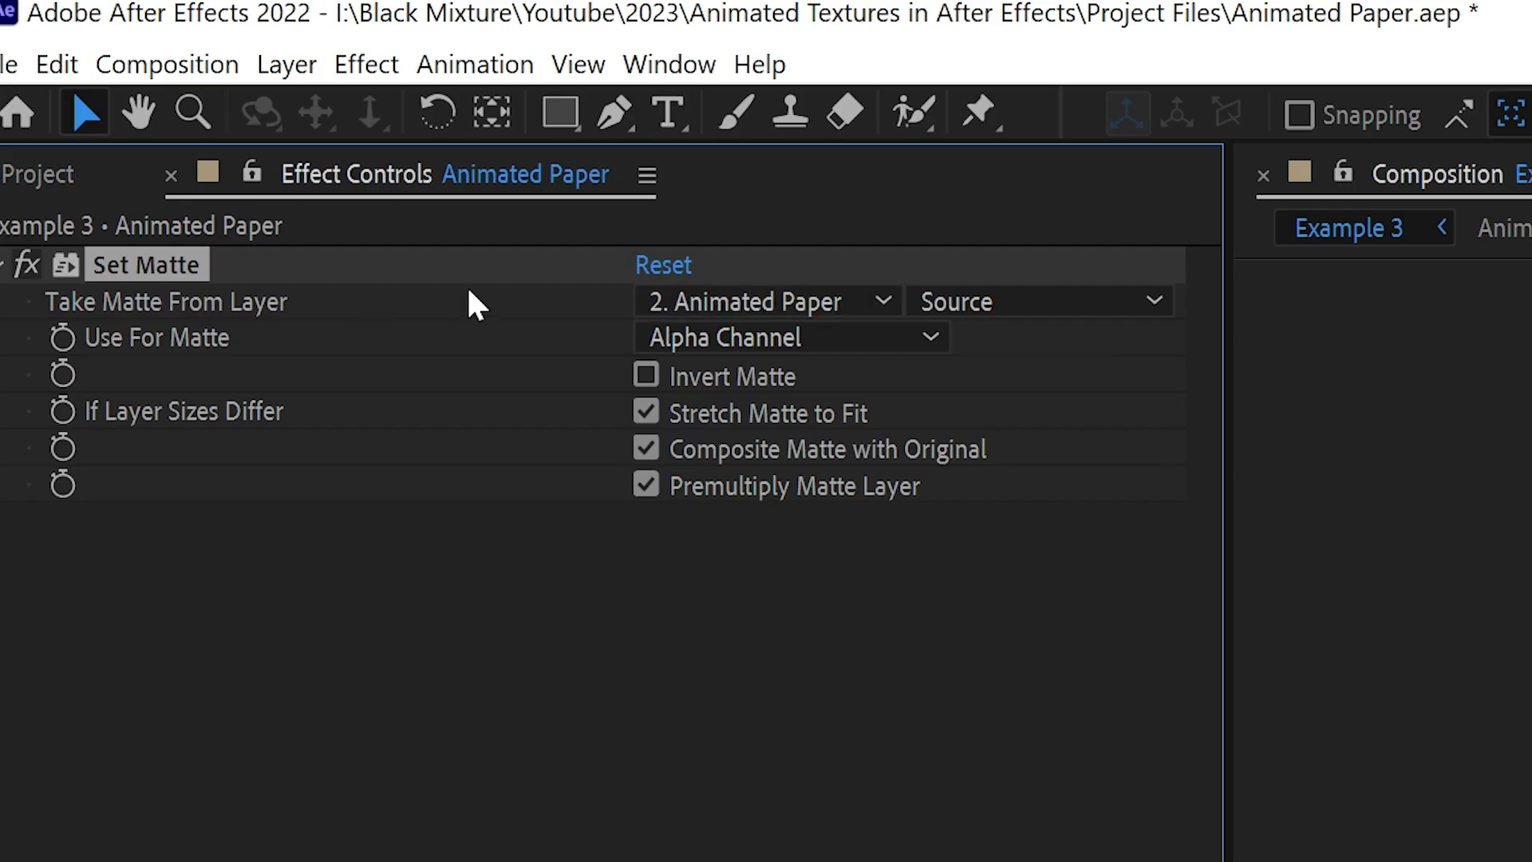
- Take the matte from layer 1. Remove Background and preview the result at 0:00:01:09
{"action": "left_click", "coordinate": [767, 304]}
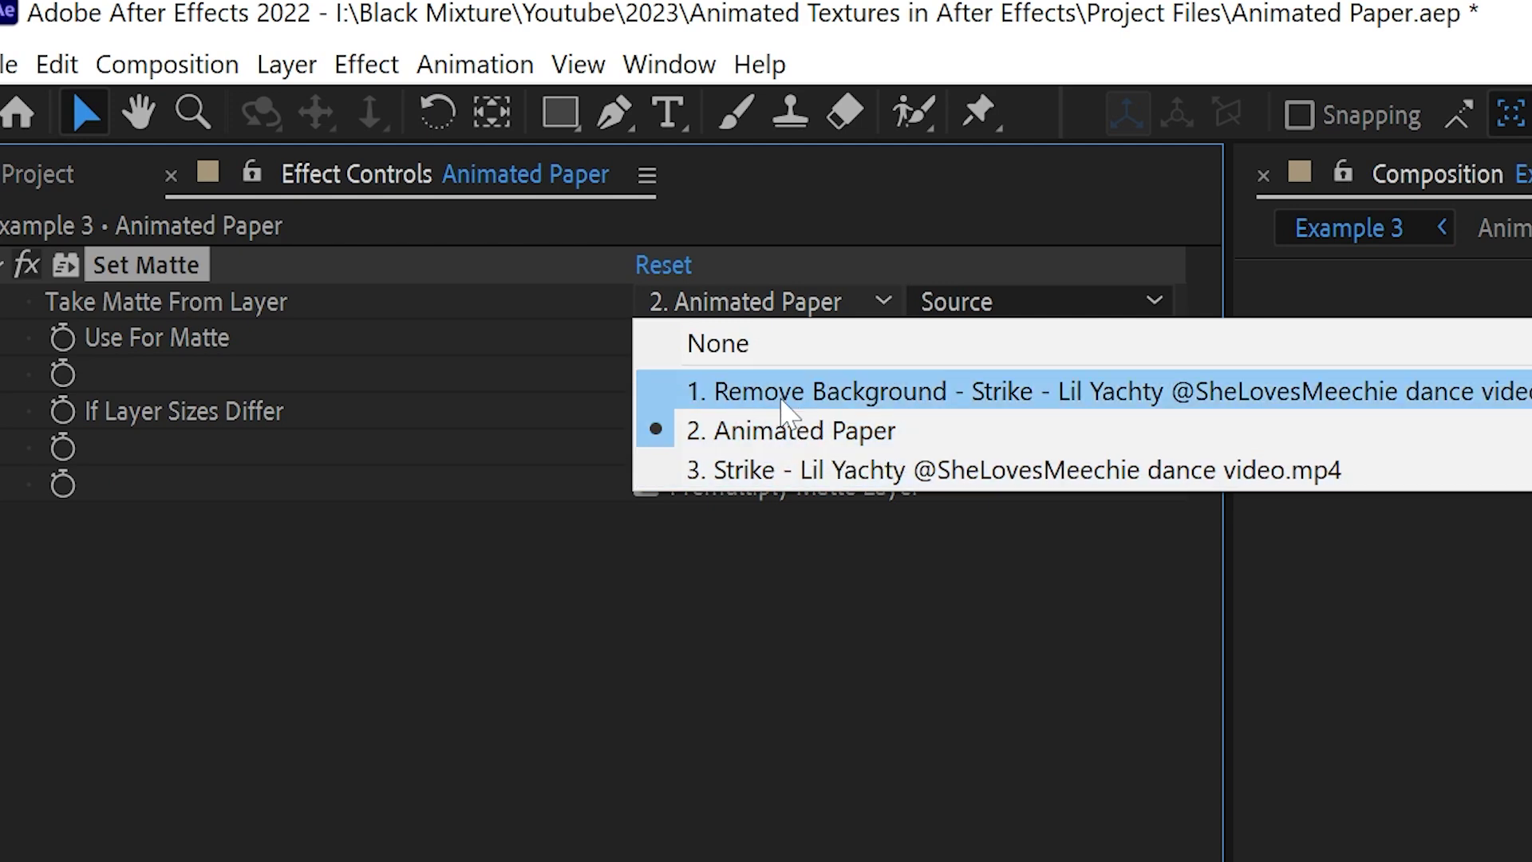
{"action": "left_click", "coordinate": [906, 393]}
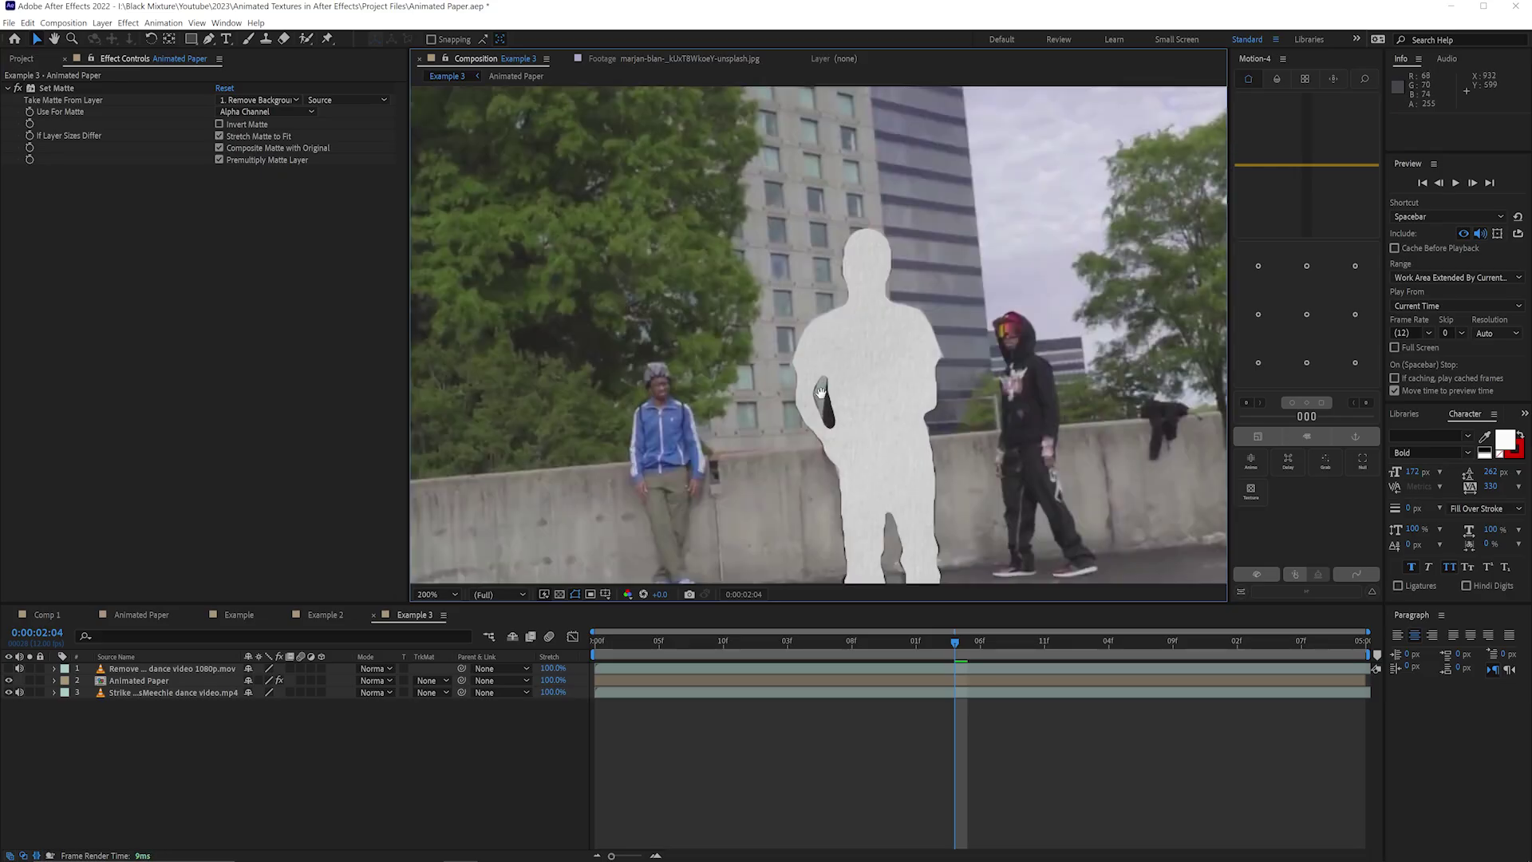
{"action": "scroll", "coordinate": [821, 392], "scroll_direction": "down", "scroll_amount": 1}
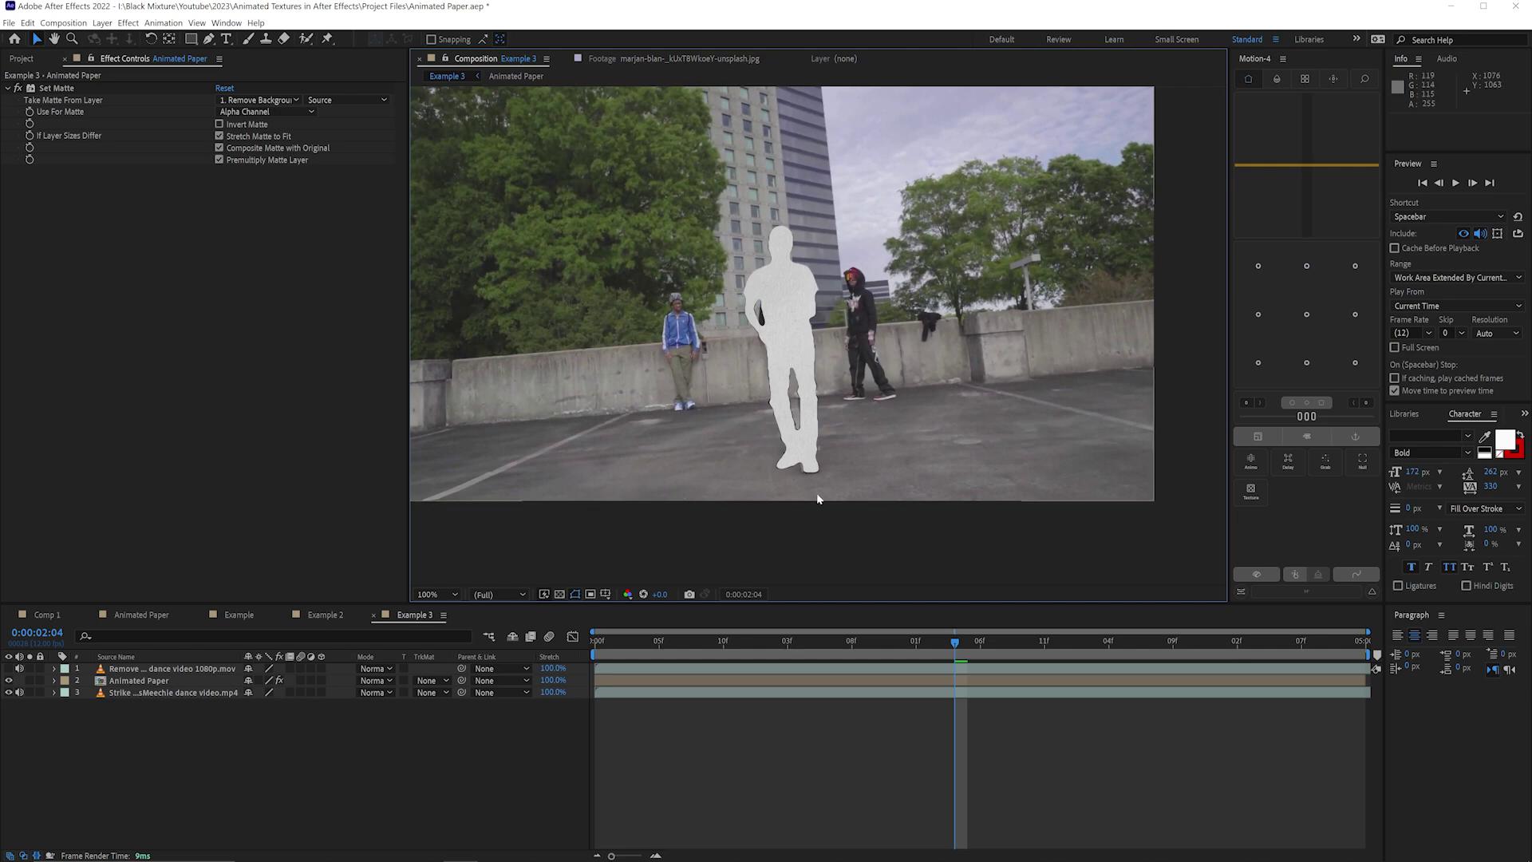
{"action": "key", "text": "space"}
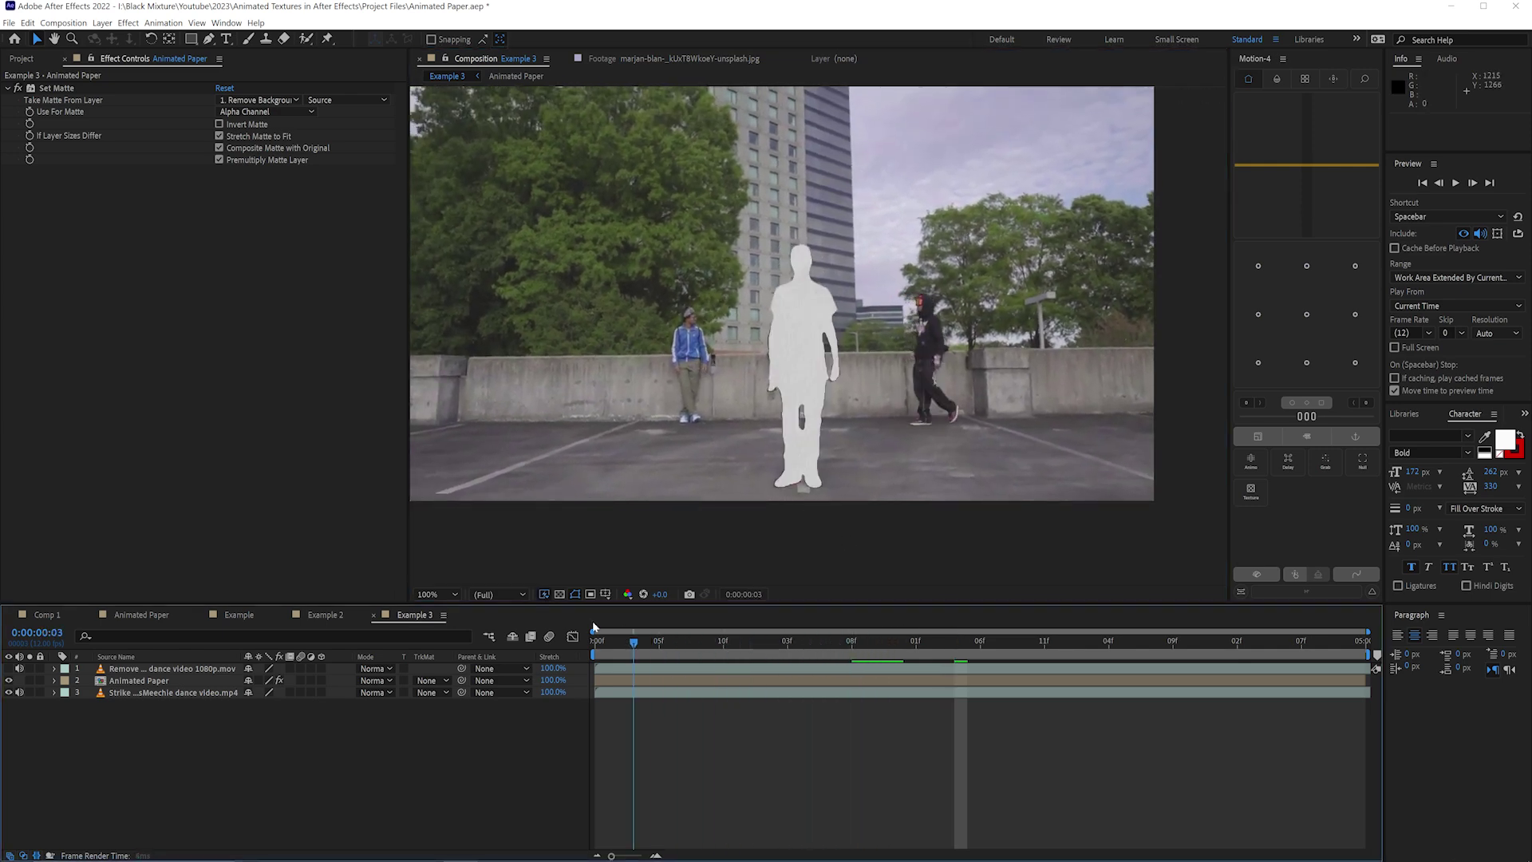
{"action": "key", "text": "comma"}
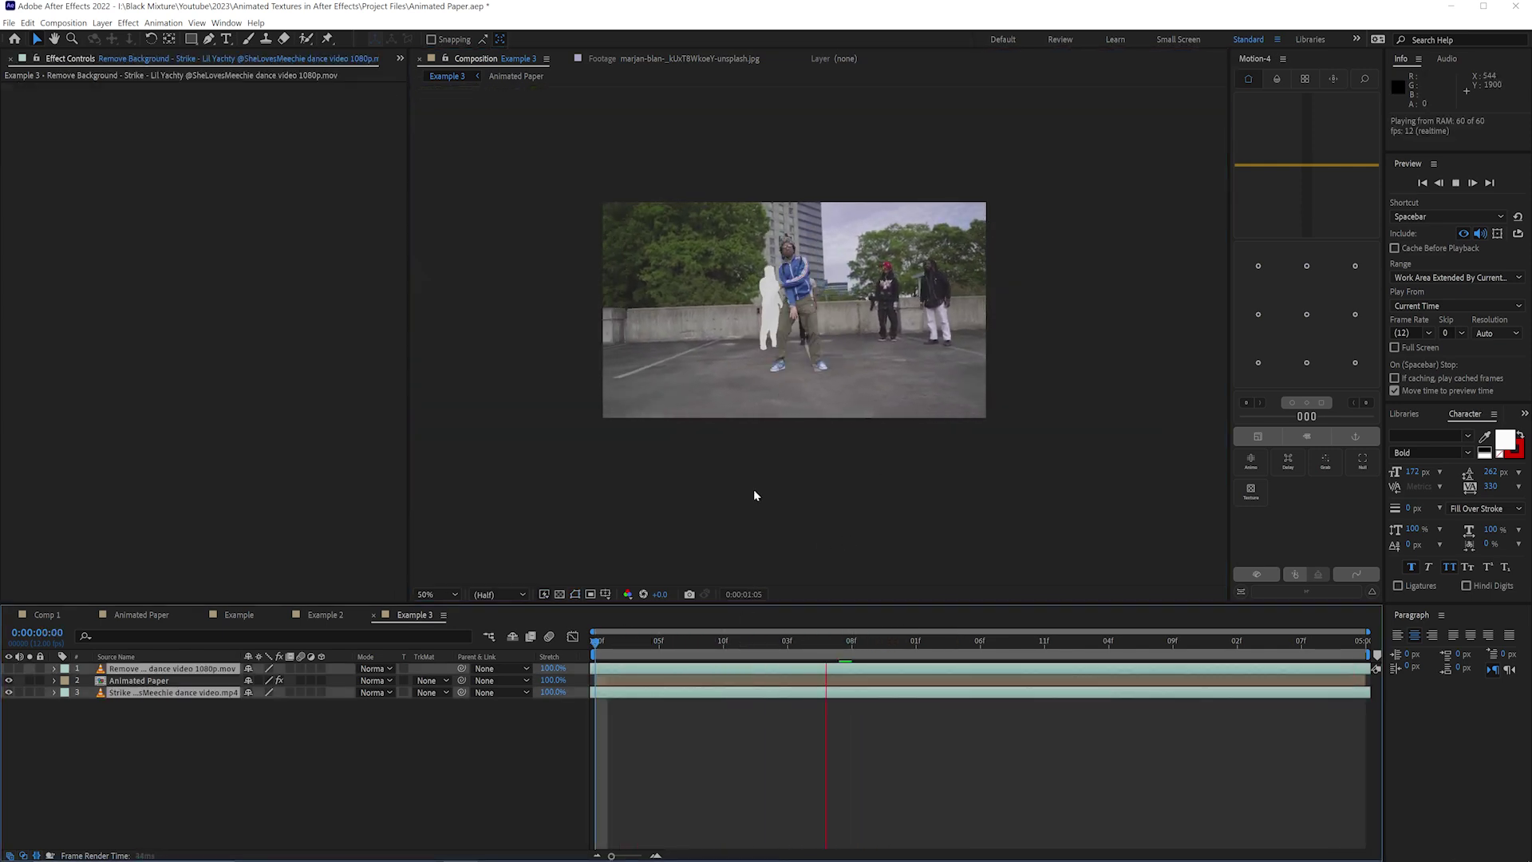
{"action": "left_click_drag", "start_coordinate": [746, 644], "coordinate": [869, 664]}
{"action": "left_click", "coordinate": [189, 676]}
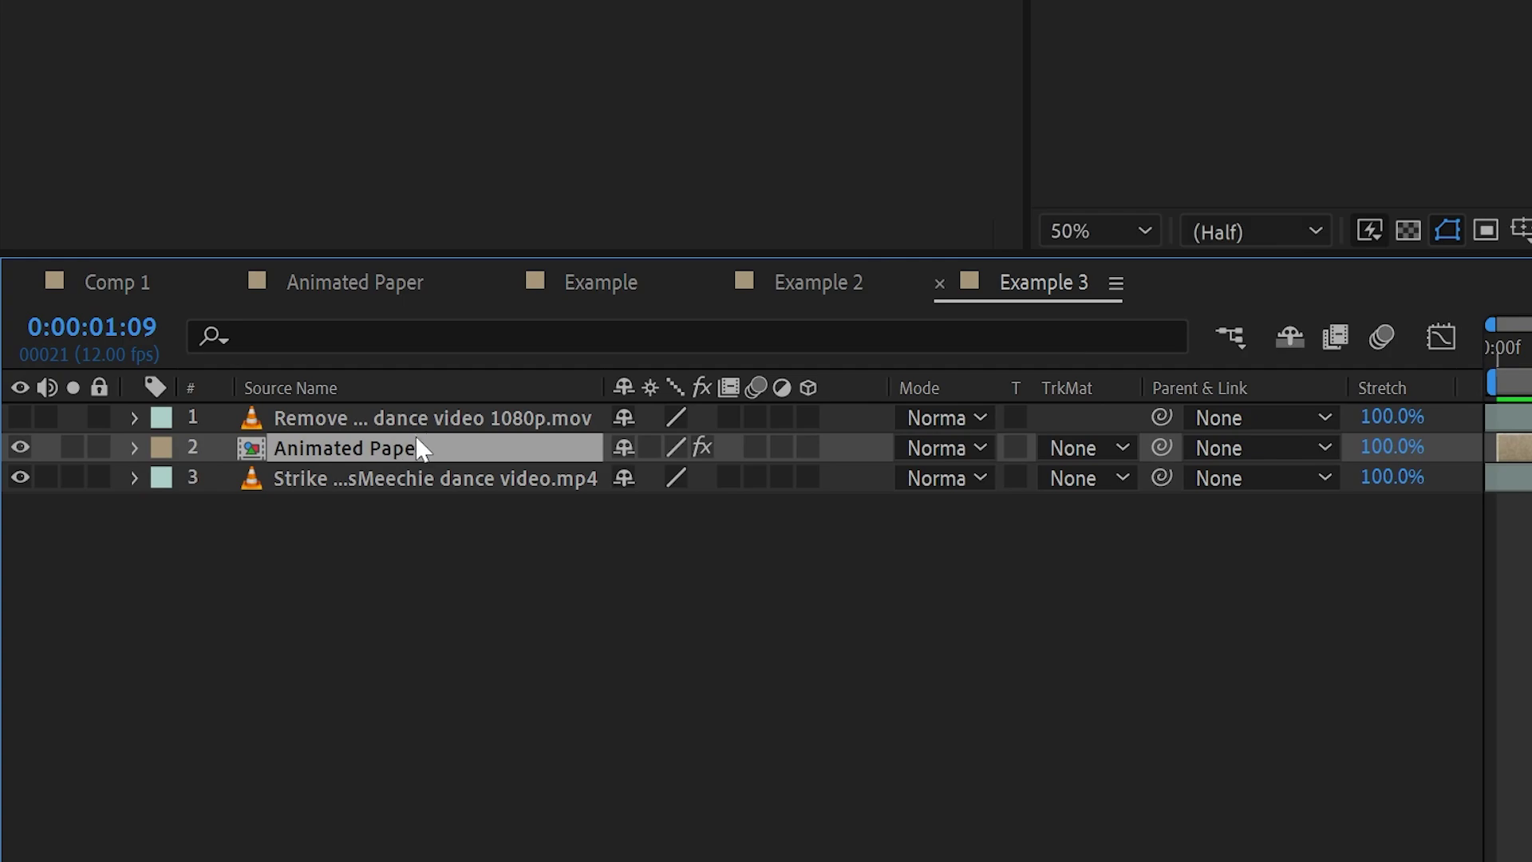
- Add a Color Correction > Curves effect to the Animated Paper layer
{"action": "right_click", "coordinate": [421, 449]}
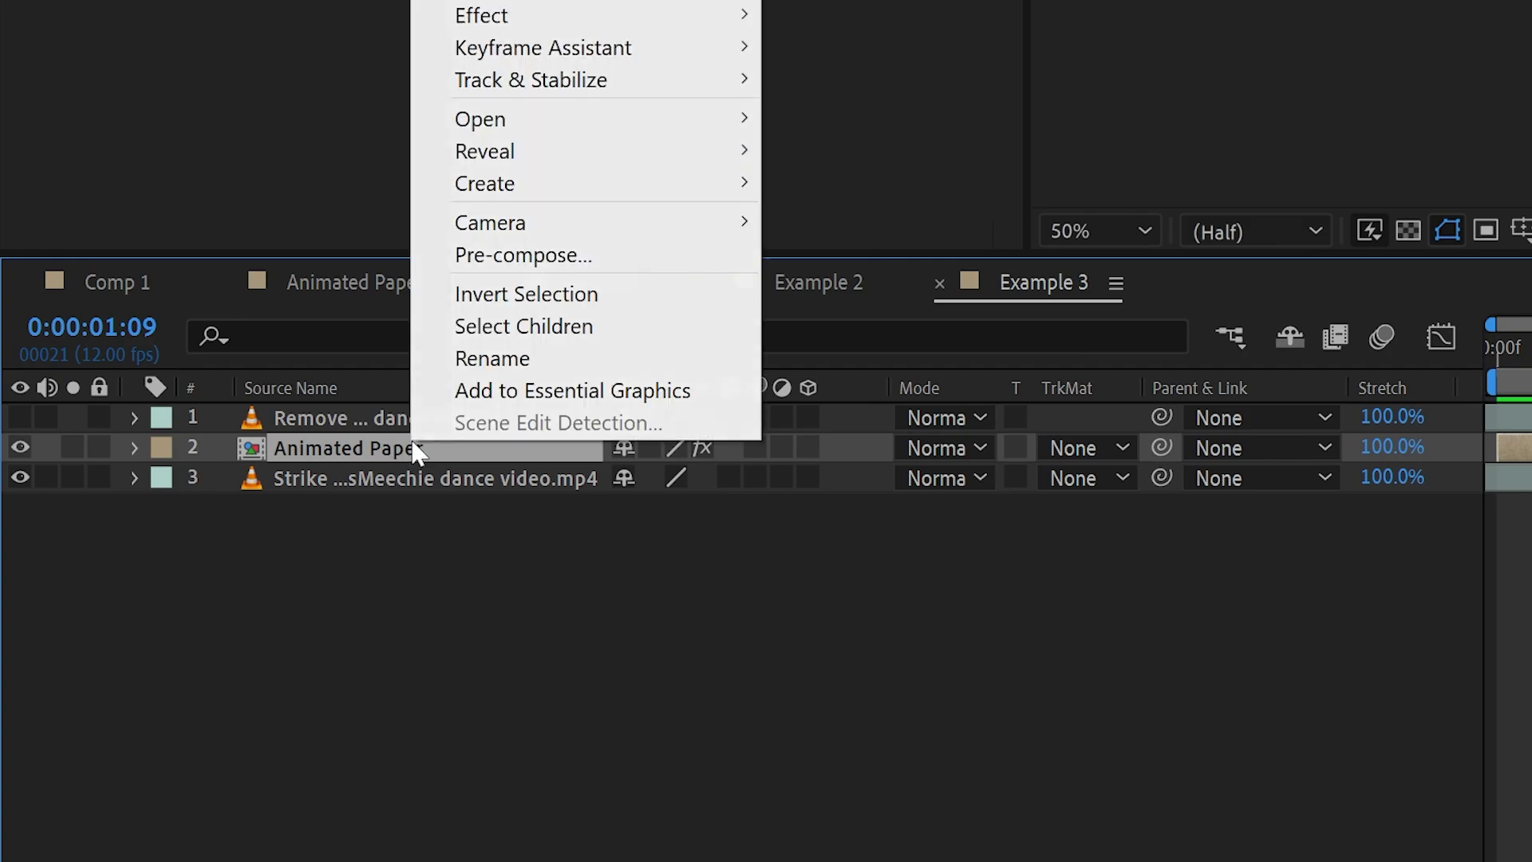
{"action": "mouse_move", "coordinate": [595, 22]}
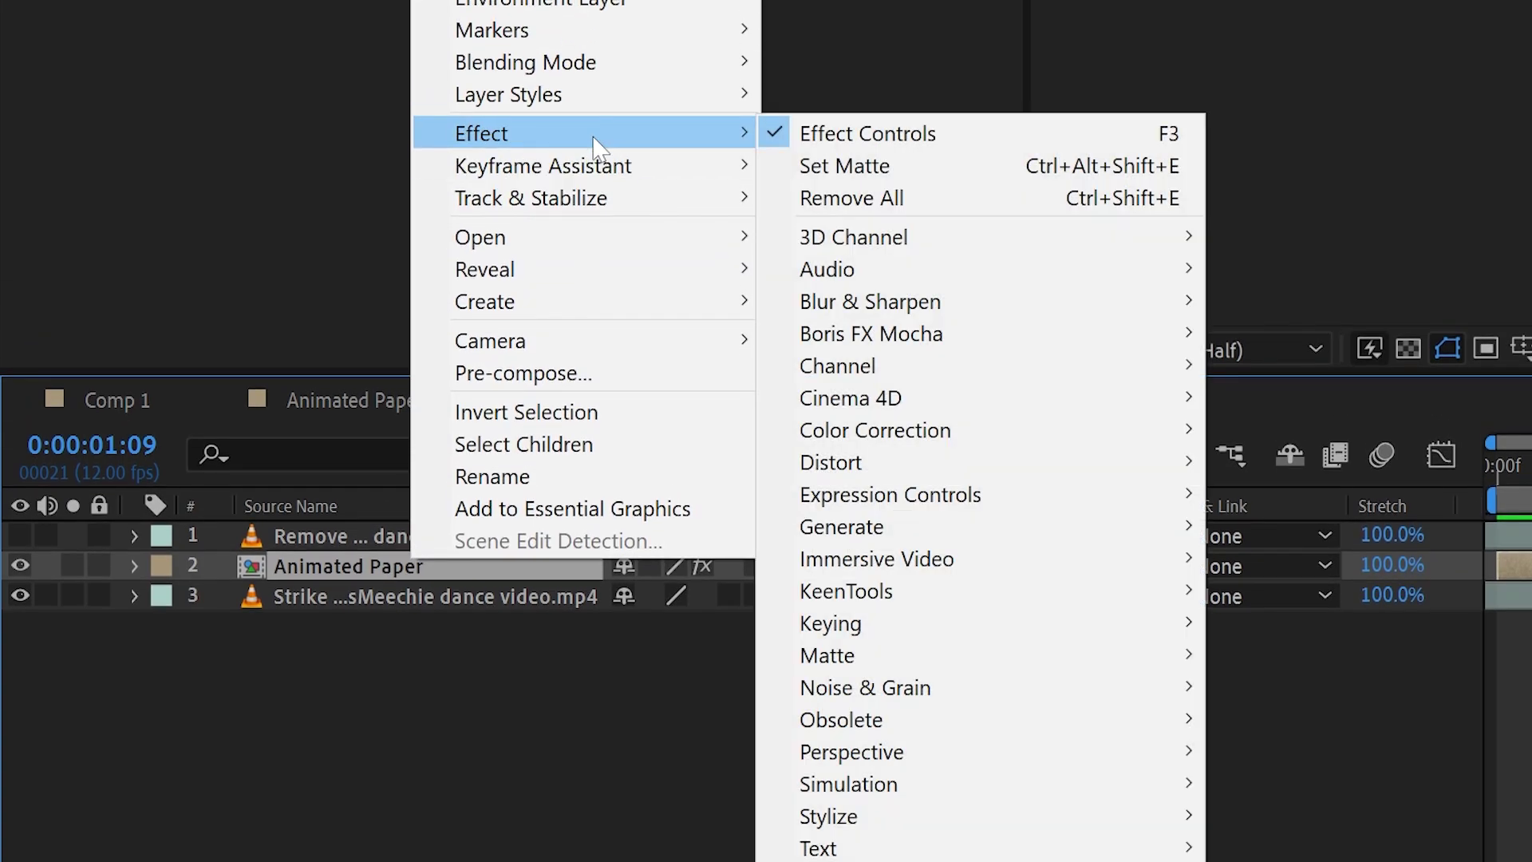
{"action": "mouse_move", "coordinate": [877, 431]}
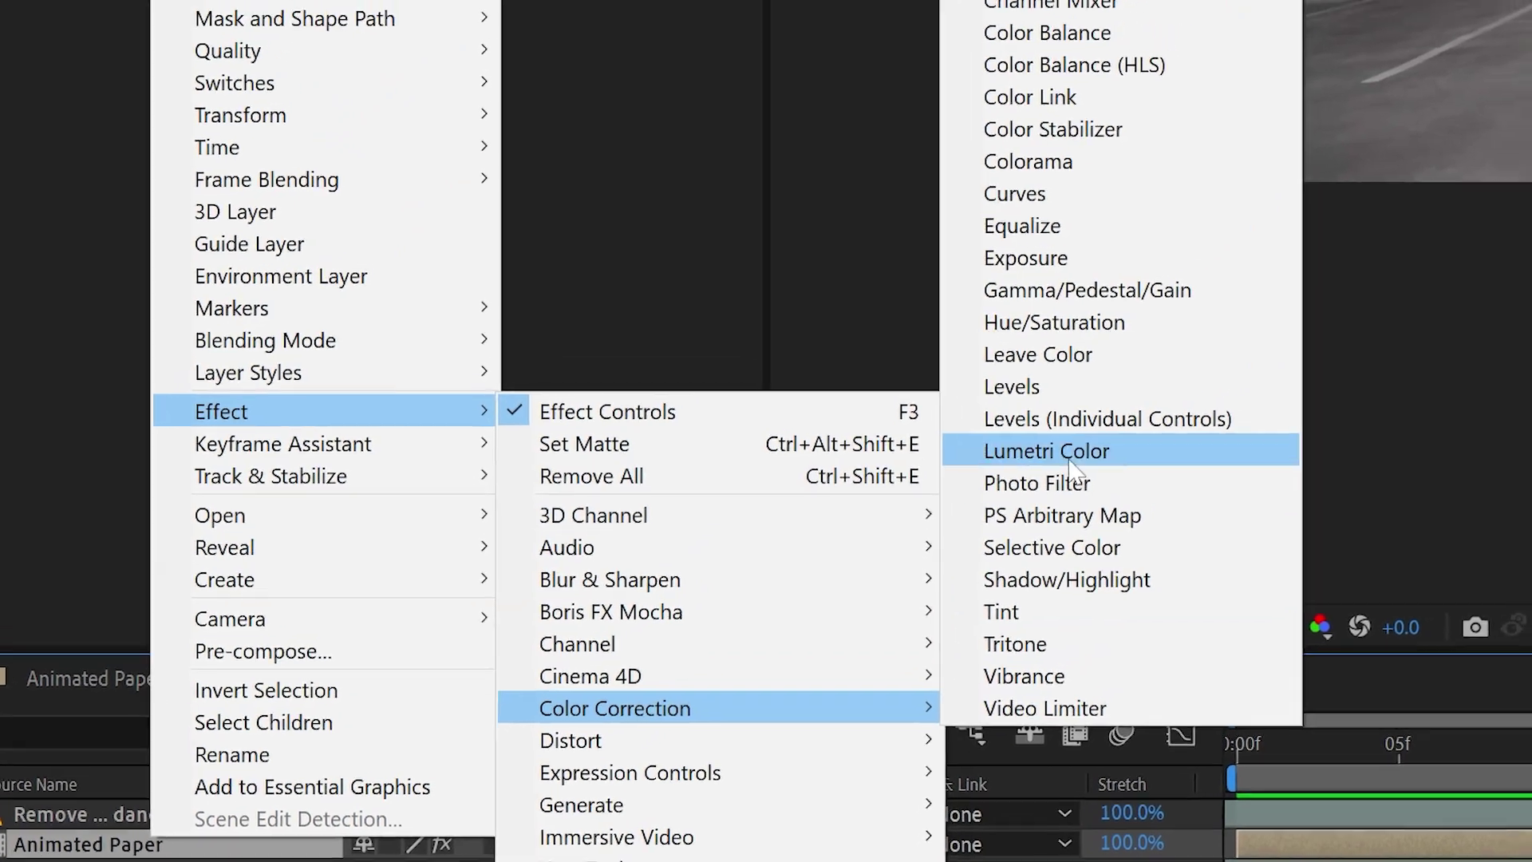
{"action": "left_click", "coordinate": [1015, 193]}
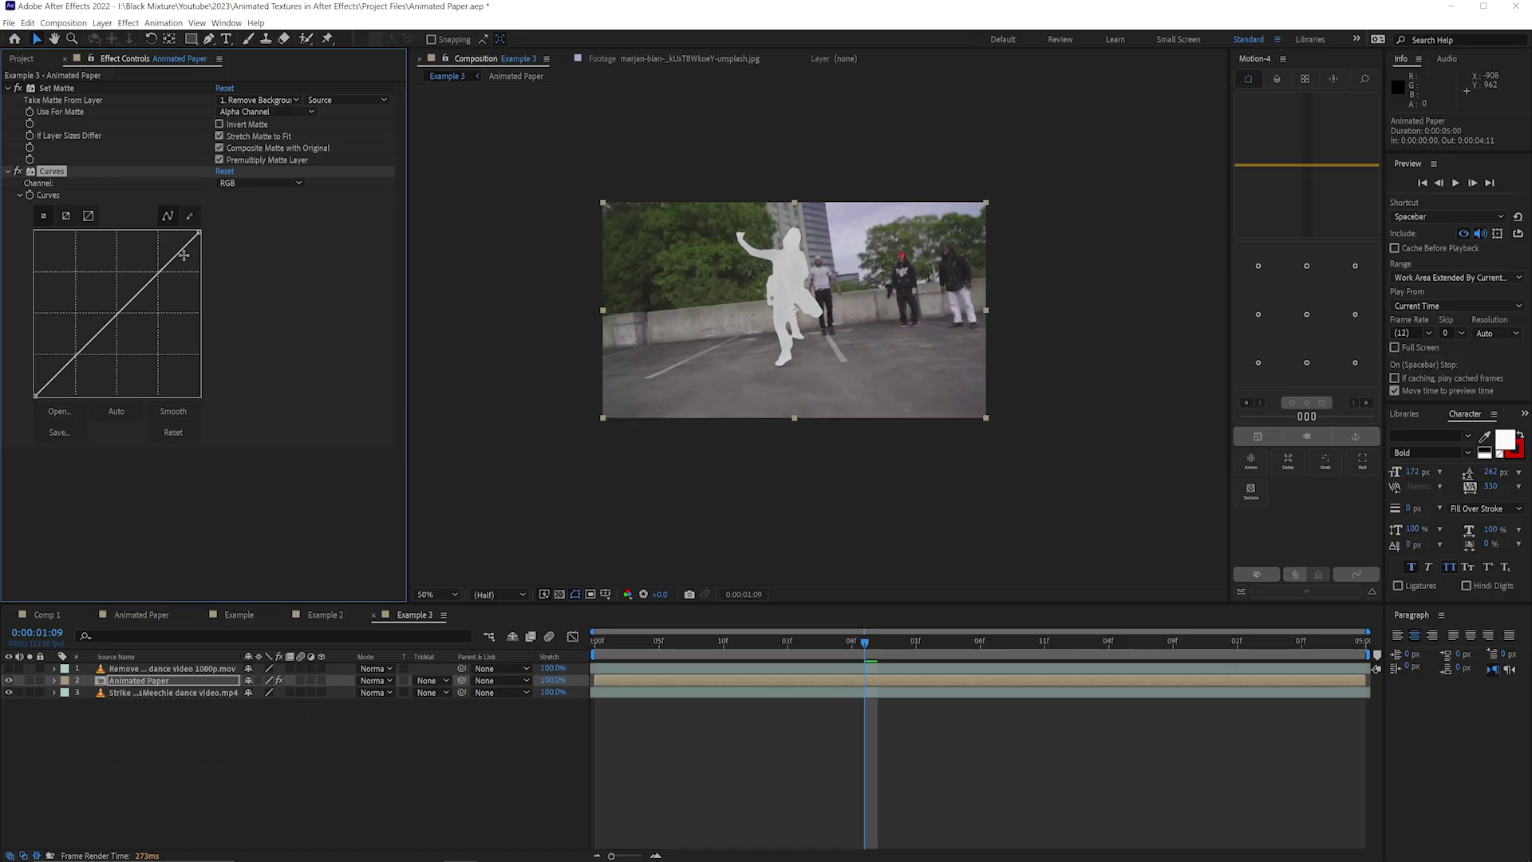
- Bend the RGB curve up to brighten and pull the Red channel up steeply for a pink tint
{"action": "left_click_drag", "start_coordinate": [184, 254], "coordinate": [158, 237]}
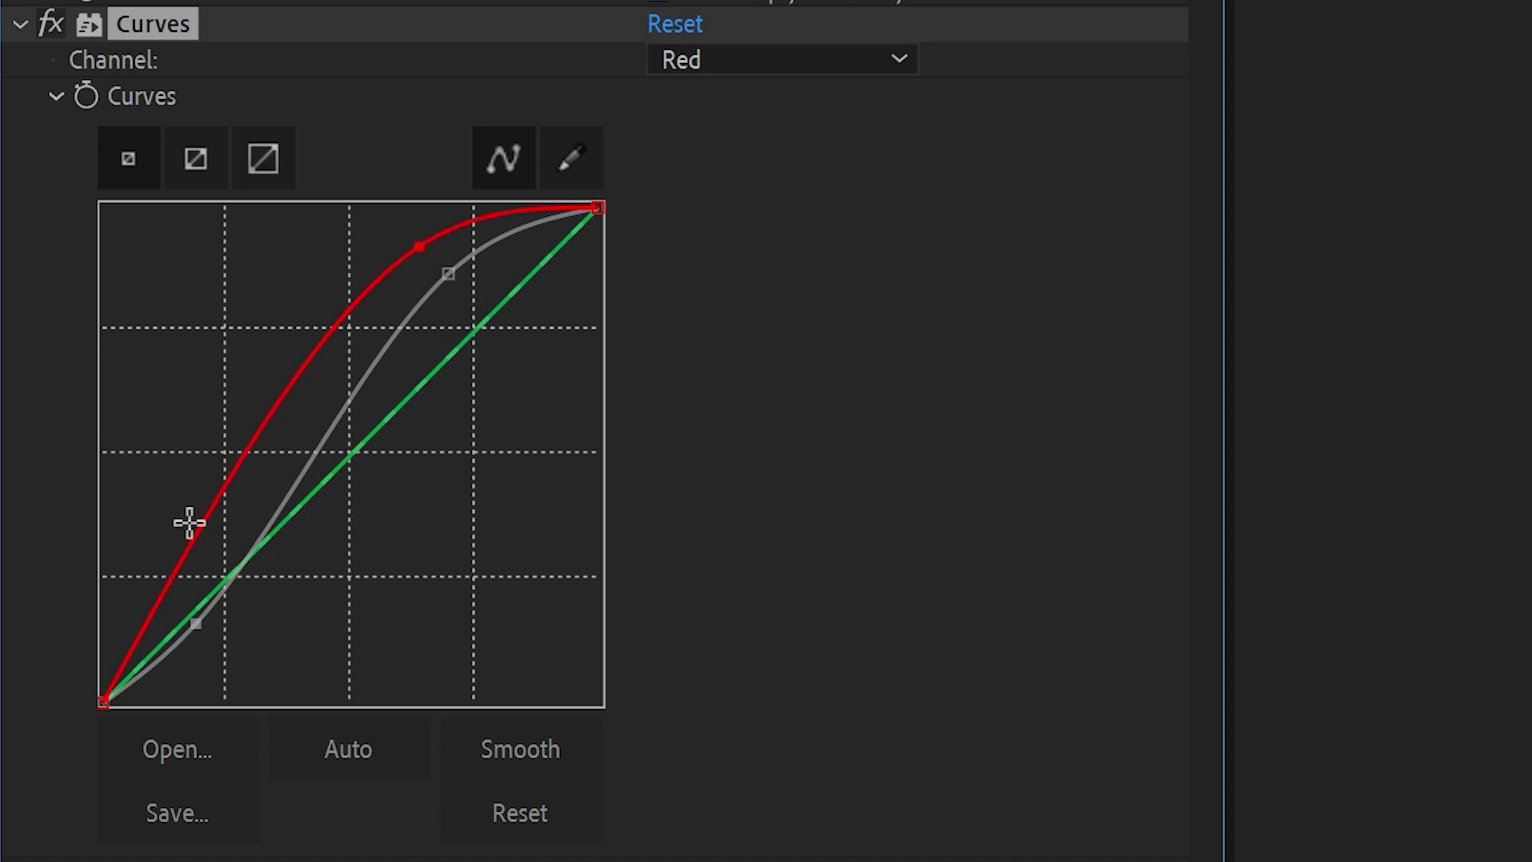
{"action": "mouse_move", "coordinate": [180, 543]}
{"action": "left_mouse_down"}
{"action": "mouse_move", "coordinate": [144, 438]}
{"action": "mouse_move", "coordinate": [178, 551]}
{"action": "left_mouse_up"}
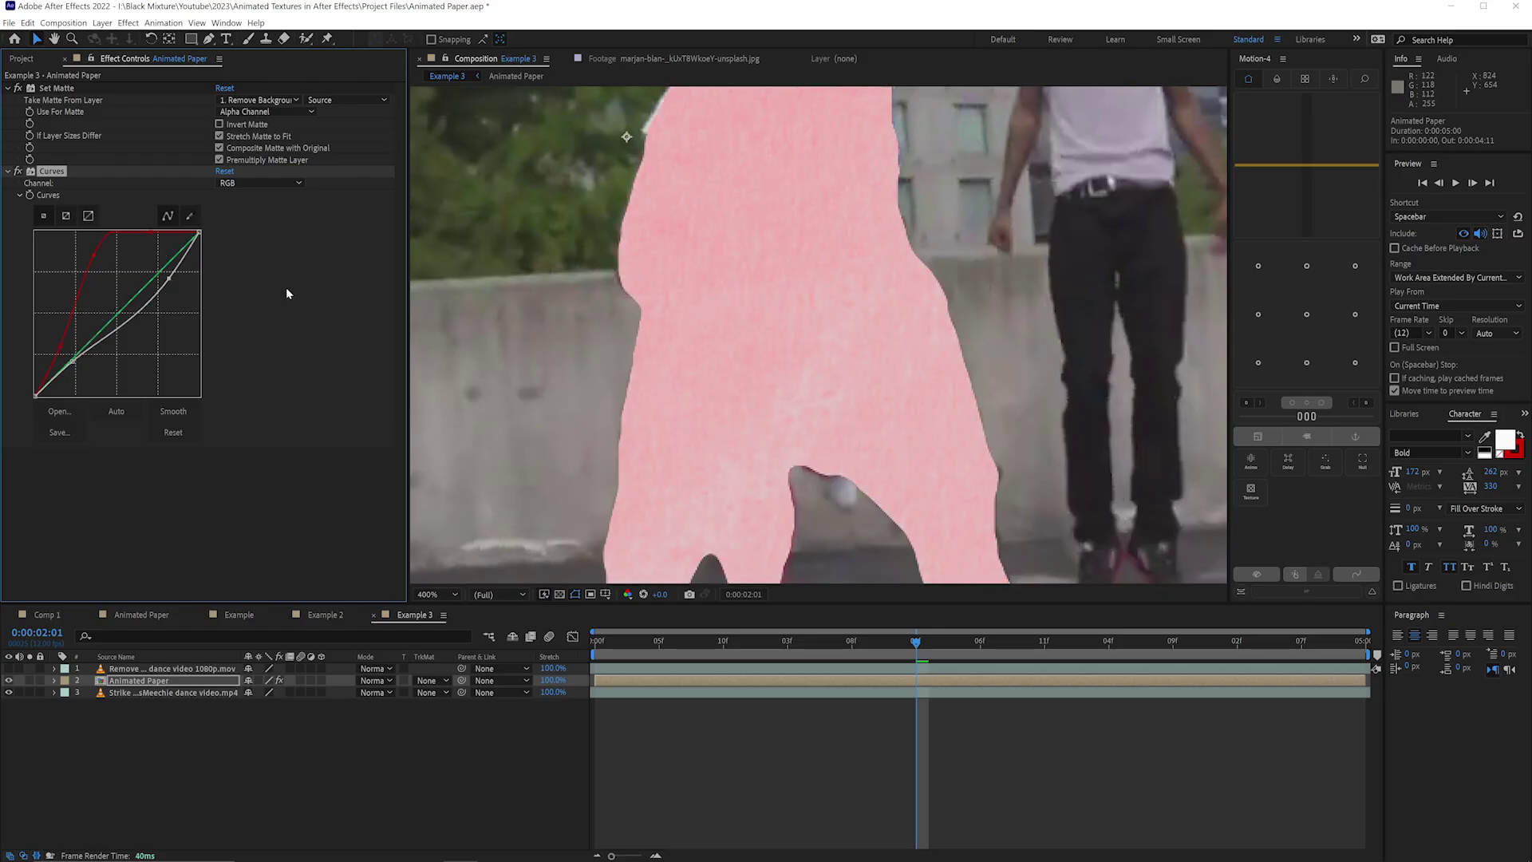
{"action": "left_click_drag", "start_coordinate": [774, 352], "coordinate": [647, 331]}
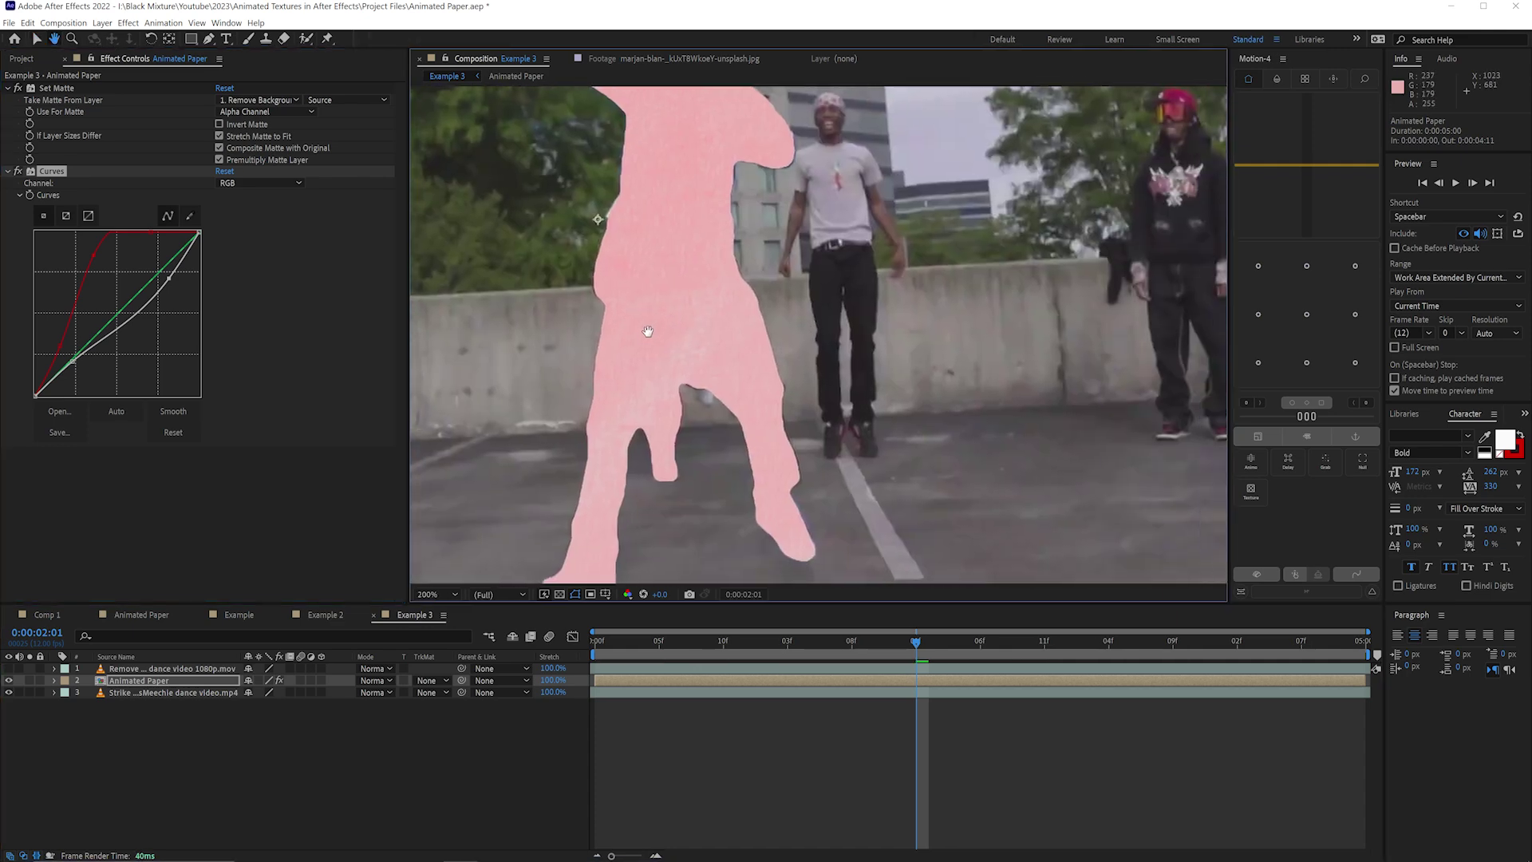
{"action": "left_click", "coordinate": [54, 90]}
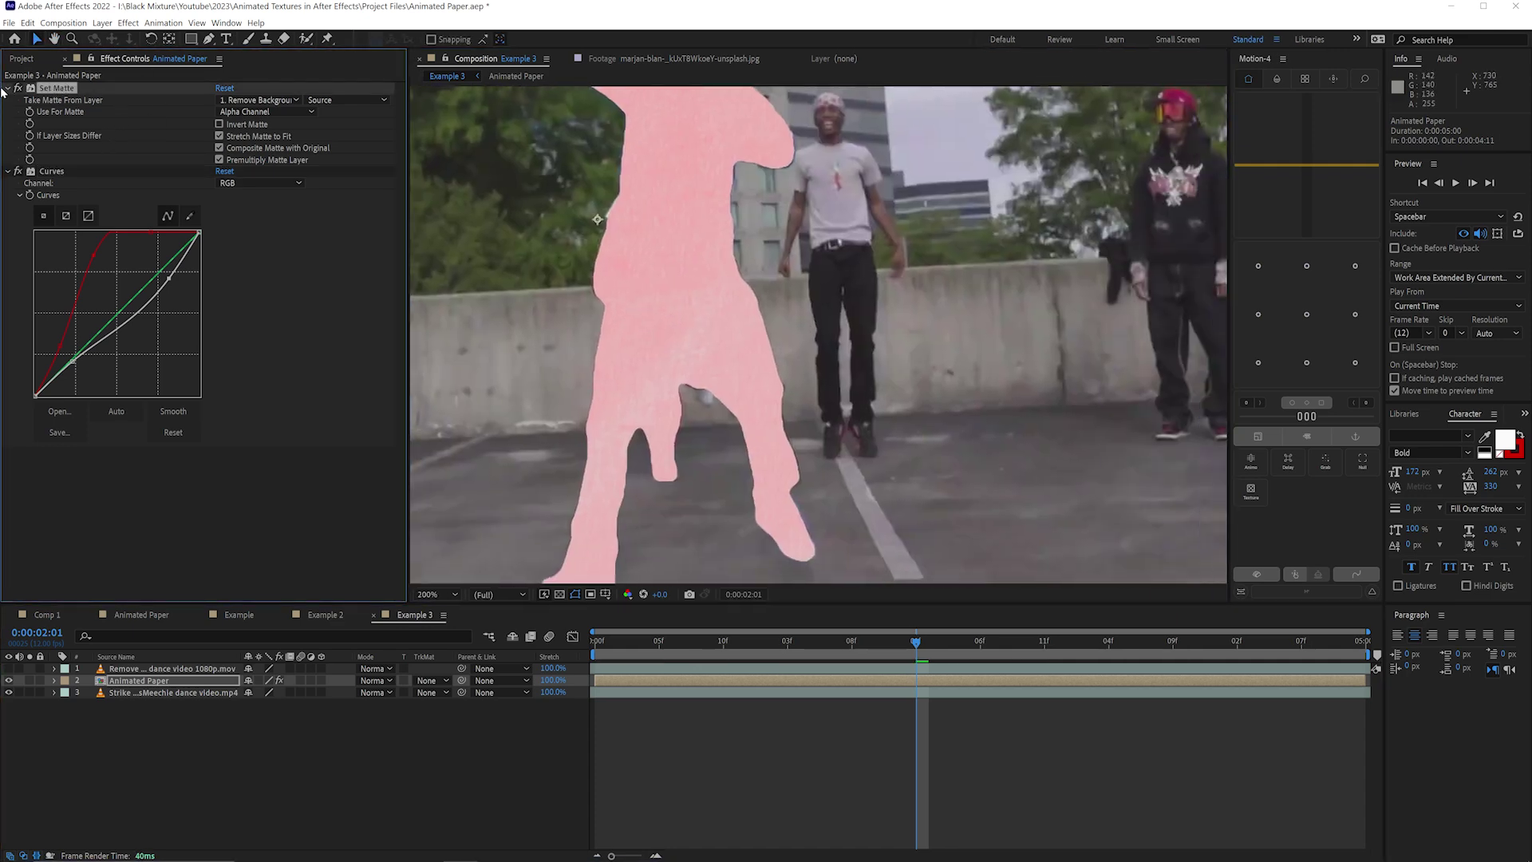
{"action": "right_click", "coordinate": [148, 683]}
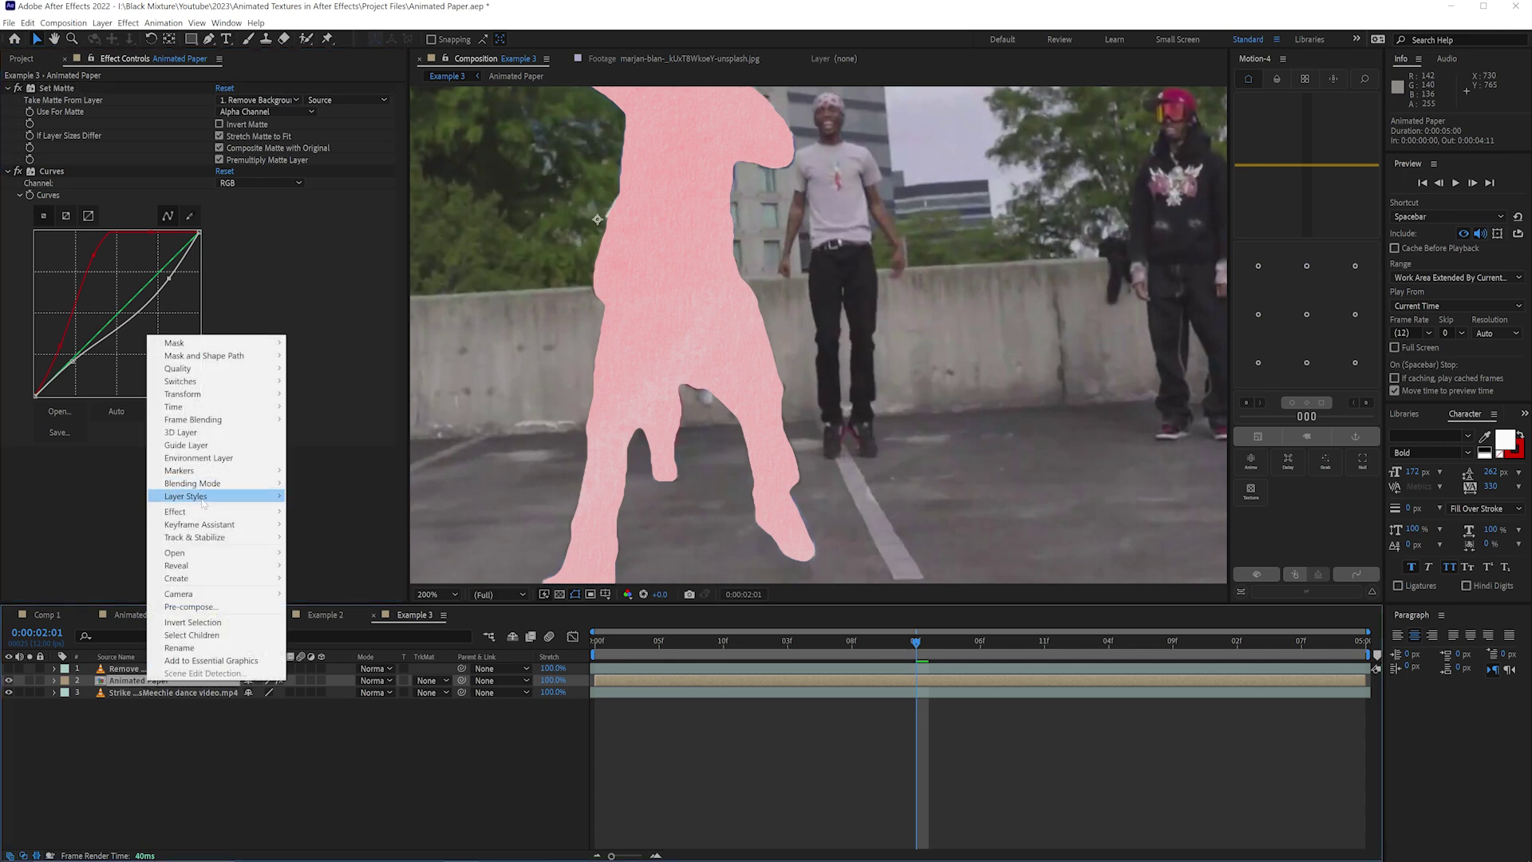
- Add a Drop Shadow to Animated Paper: 50% opacity, 135° direction, distance 4, softness 36
{"action": "mouse_move", "coordinate": [203, 512]}
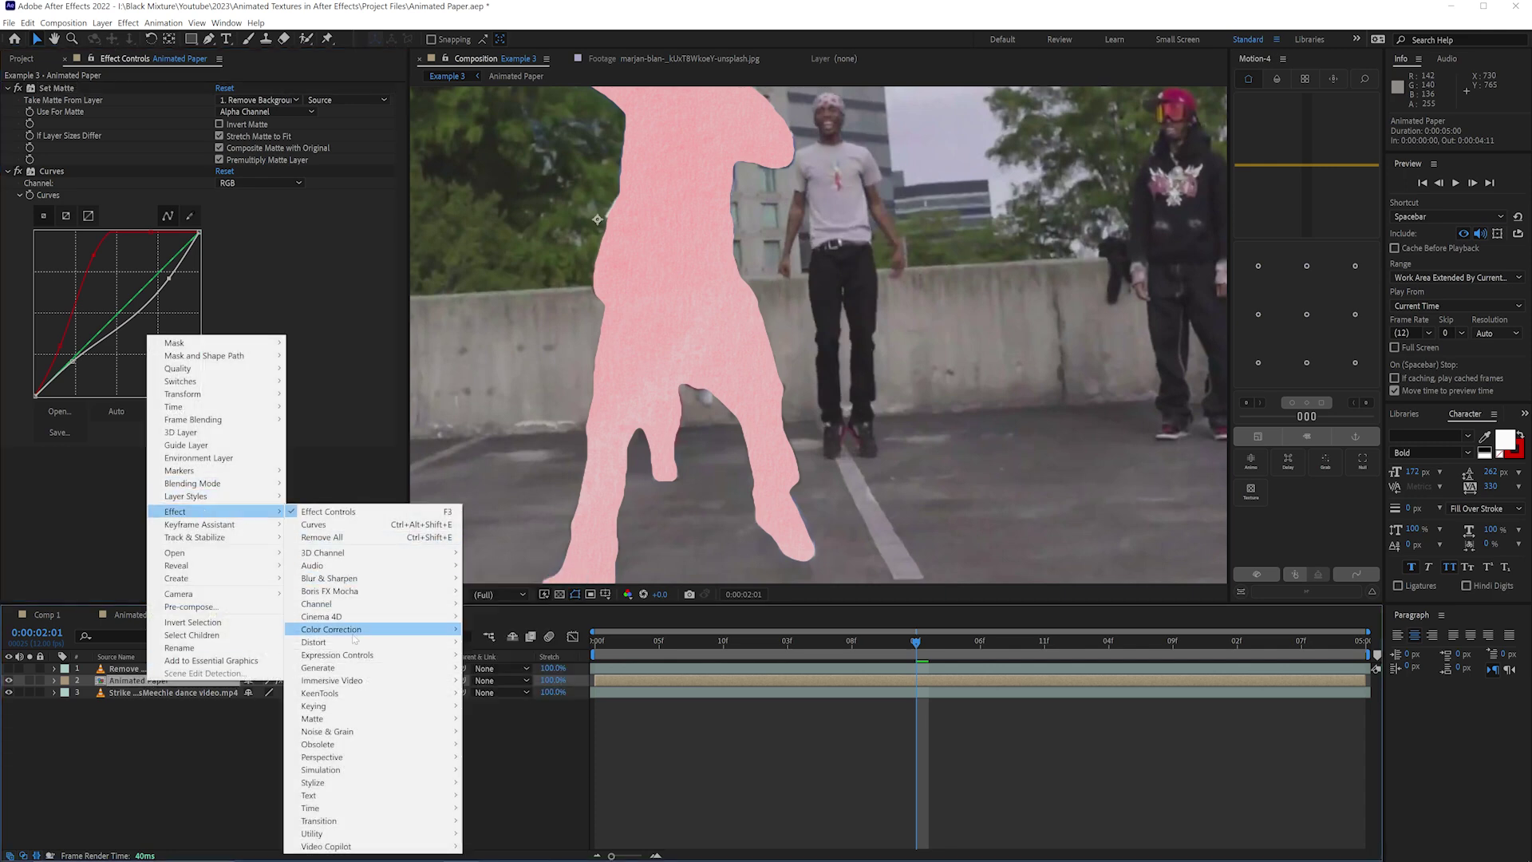
{"action": "mouse_move", "coordinate": [355, 630]}
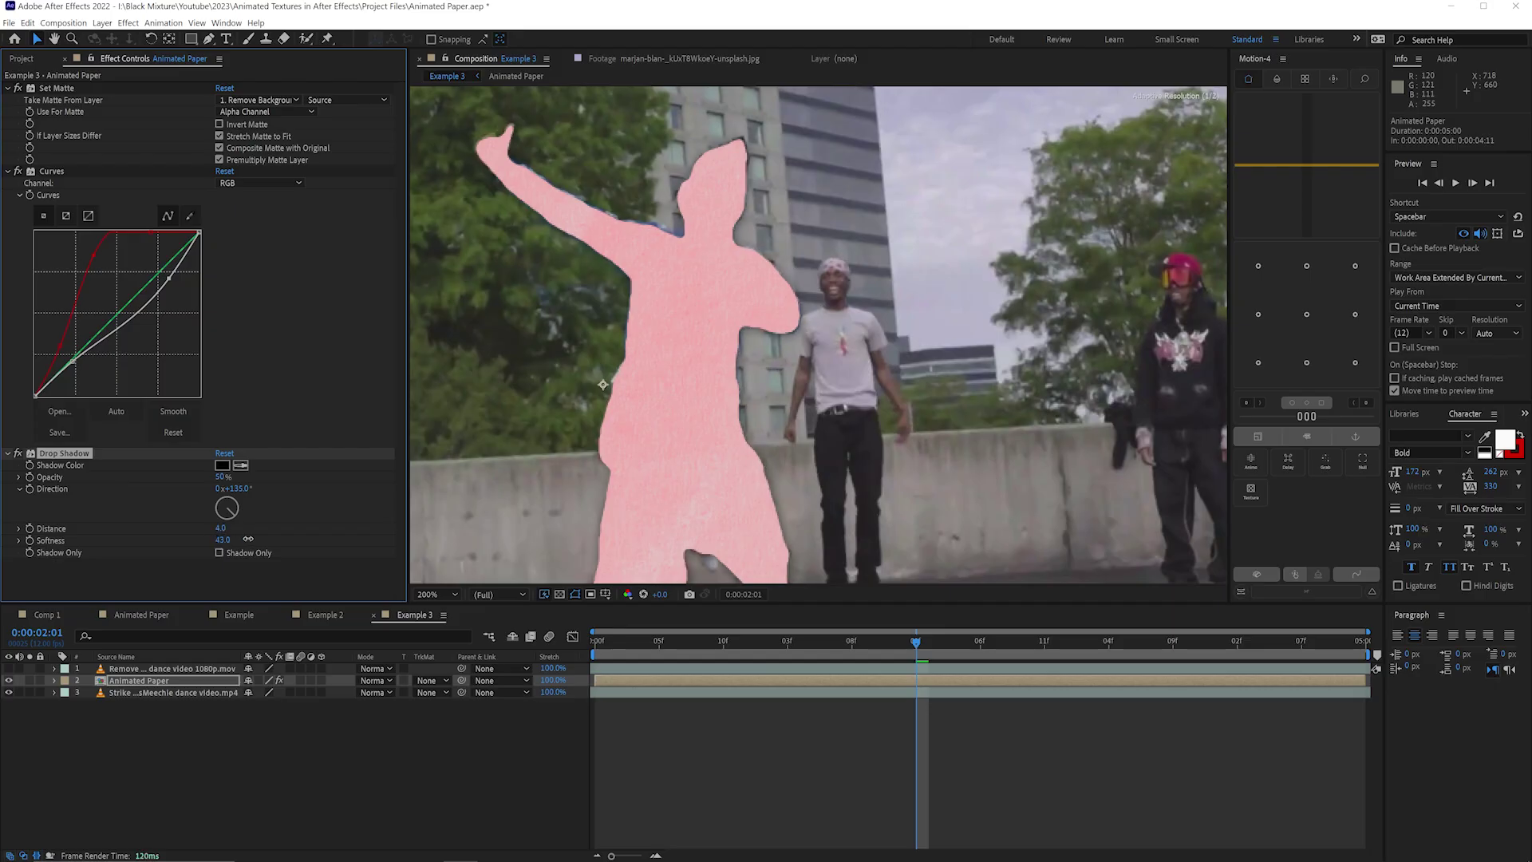
{"action": "scroll", "coordinate": [716, 358], "scroll_direction": "down", "scroll_amount": 2}
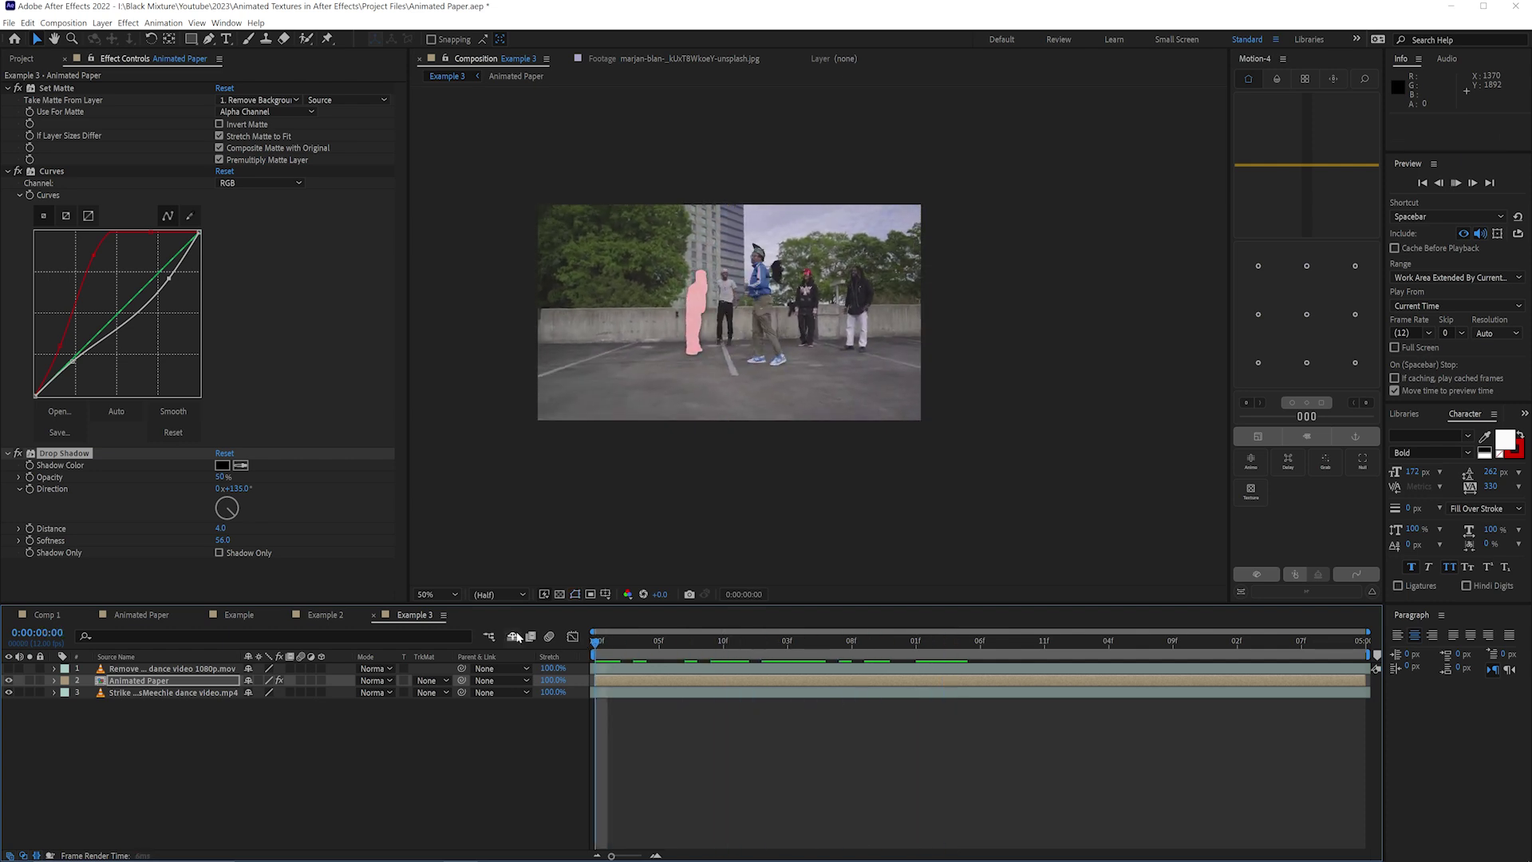
- Preview the shadowed dancer, compare with Example 2, and return to Example 3 at 0:00:01:11
{"action": "key", "text": "space"}
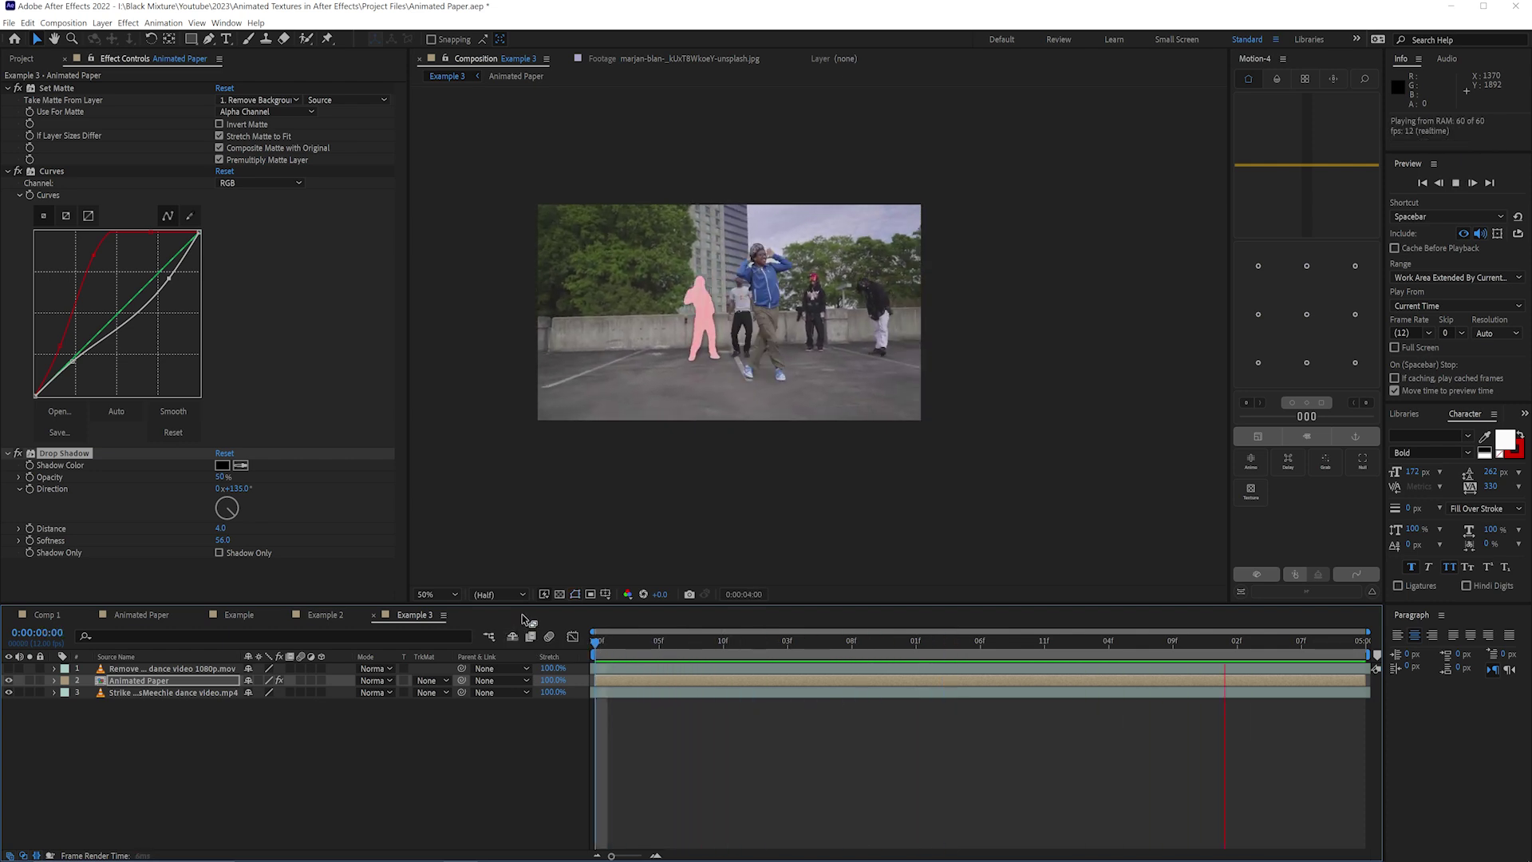
{"action": "left_click", "coordinate": [325, 615]}
{"action": "left_click", "coordinate": [415, 614]}
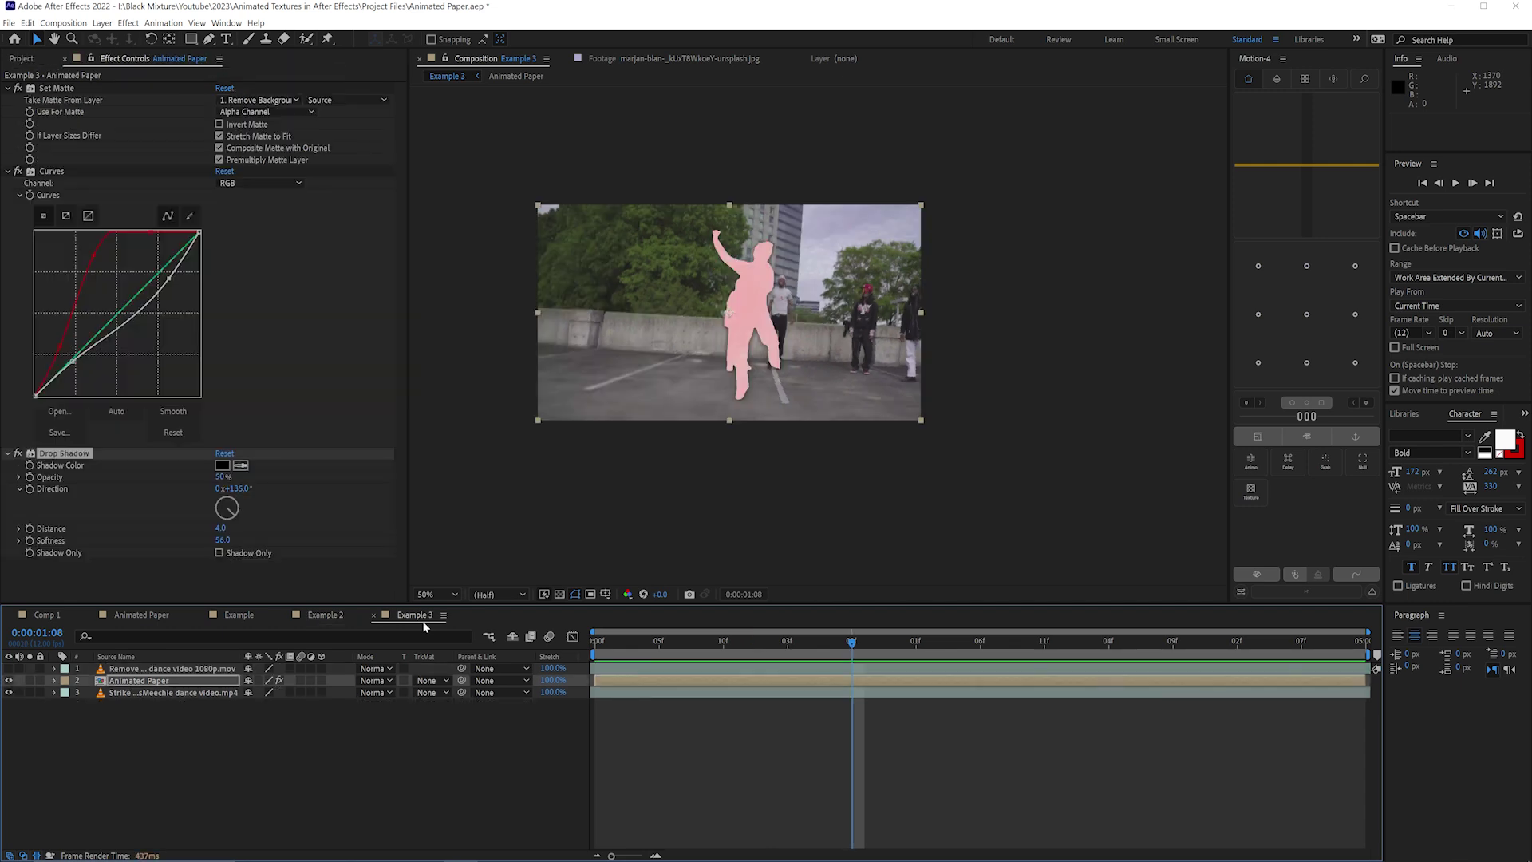
{"action": "left_click_drag", "start_coordinate": [608, 649], "coordinate": [891, 650]}
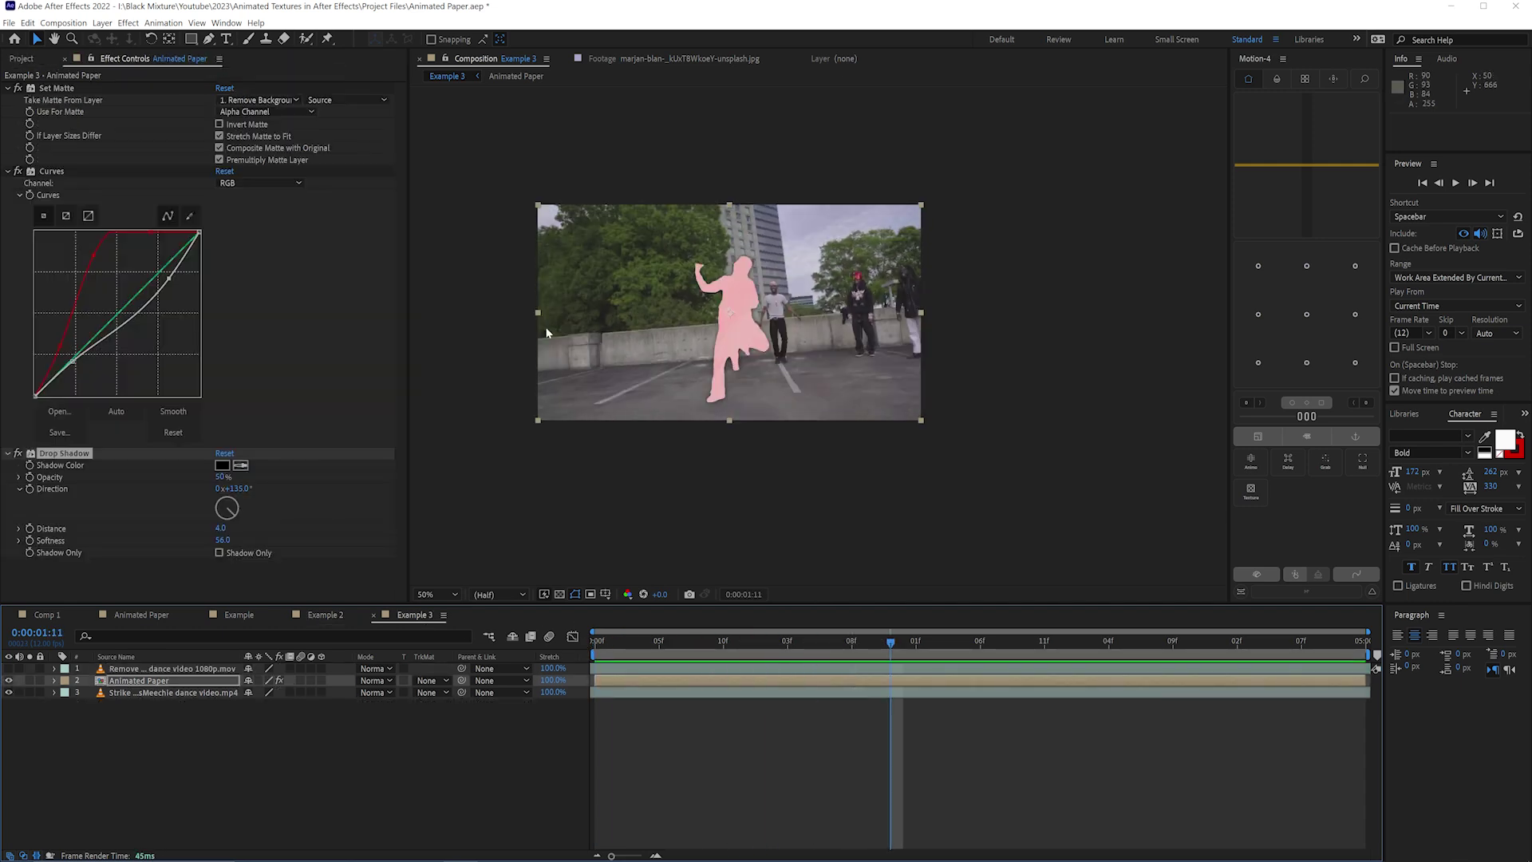
- Play the Animated Paper texture loop, then switch to the Example 2 composition
{"action": "left_click", "coordinate": [141, 615]}
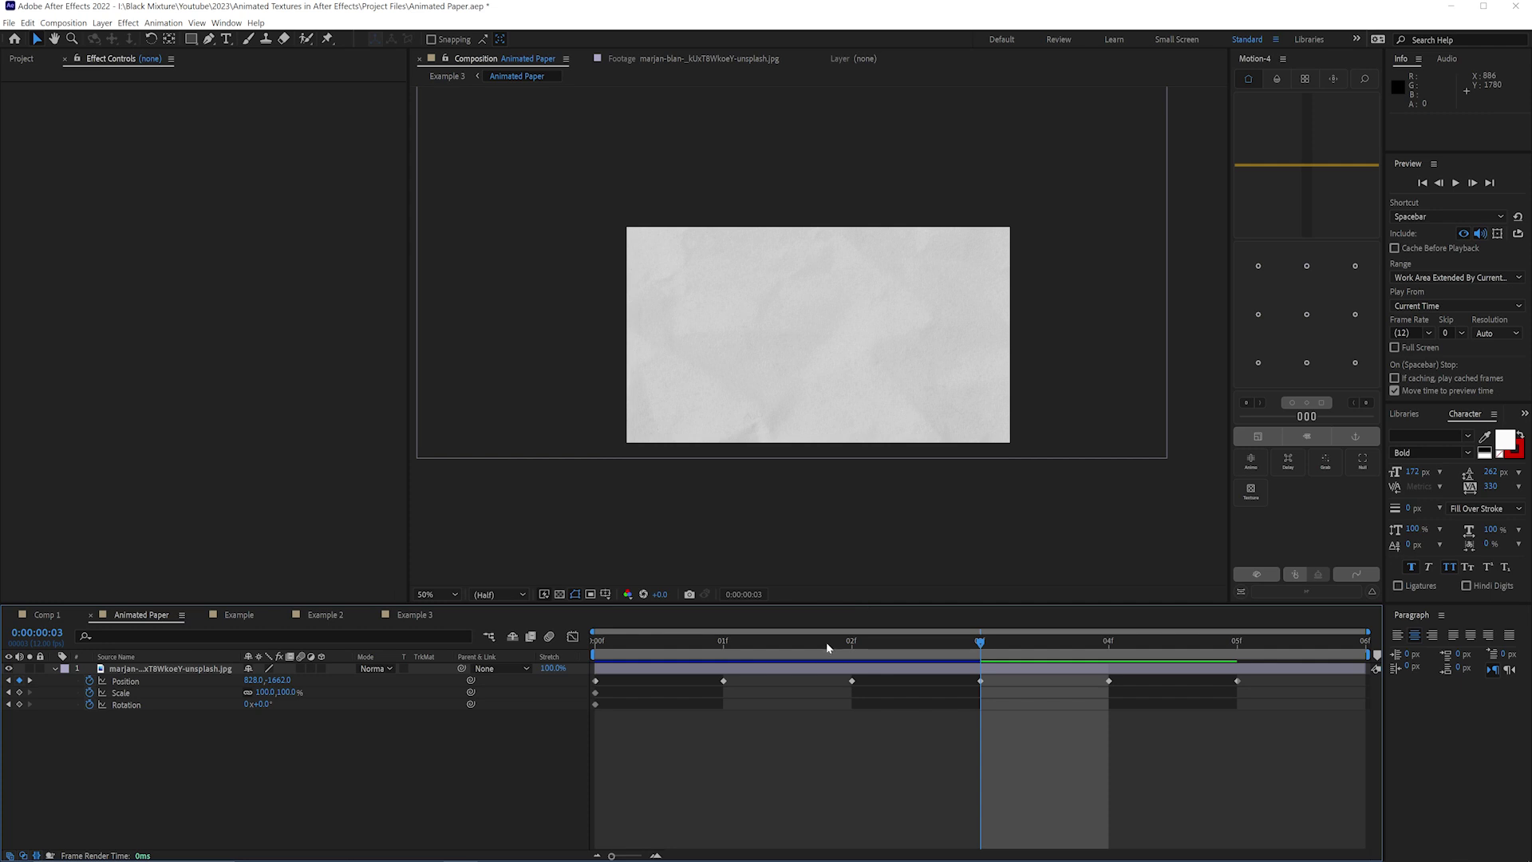
{"action": "key", "text": "space"}
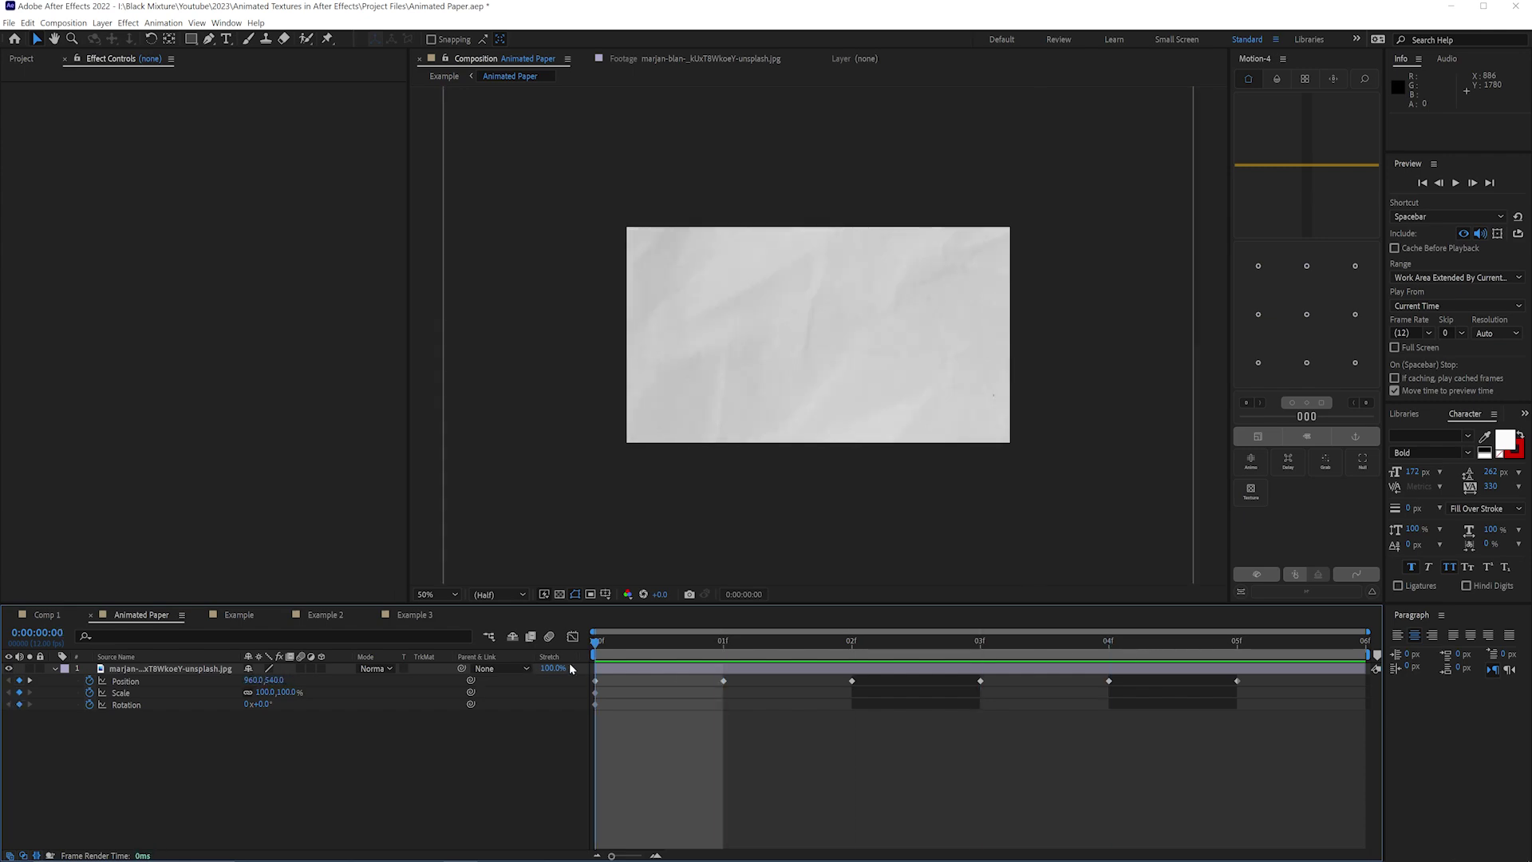
{"action": "left_click", "coordinate": [336, 622]}
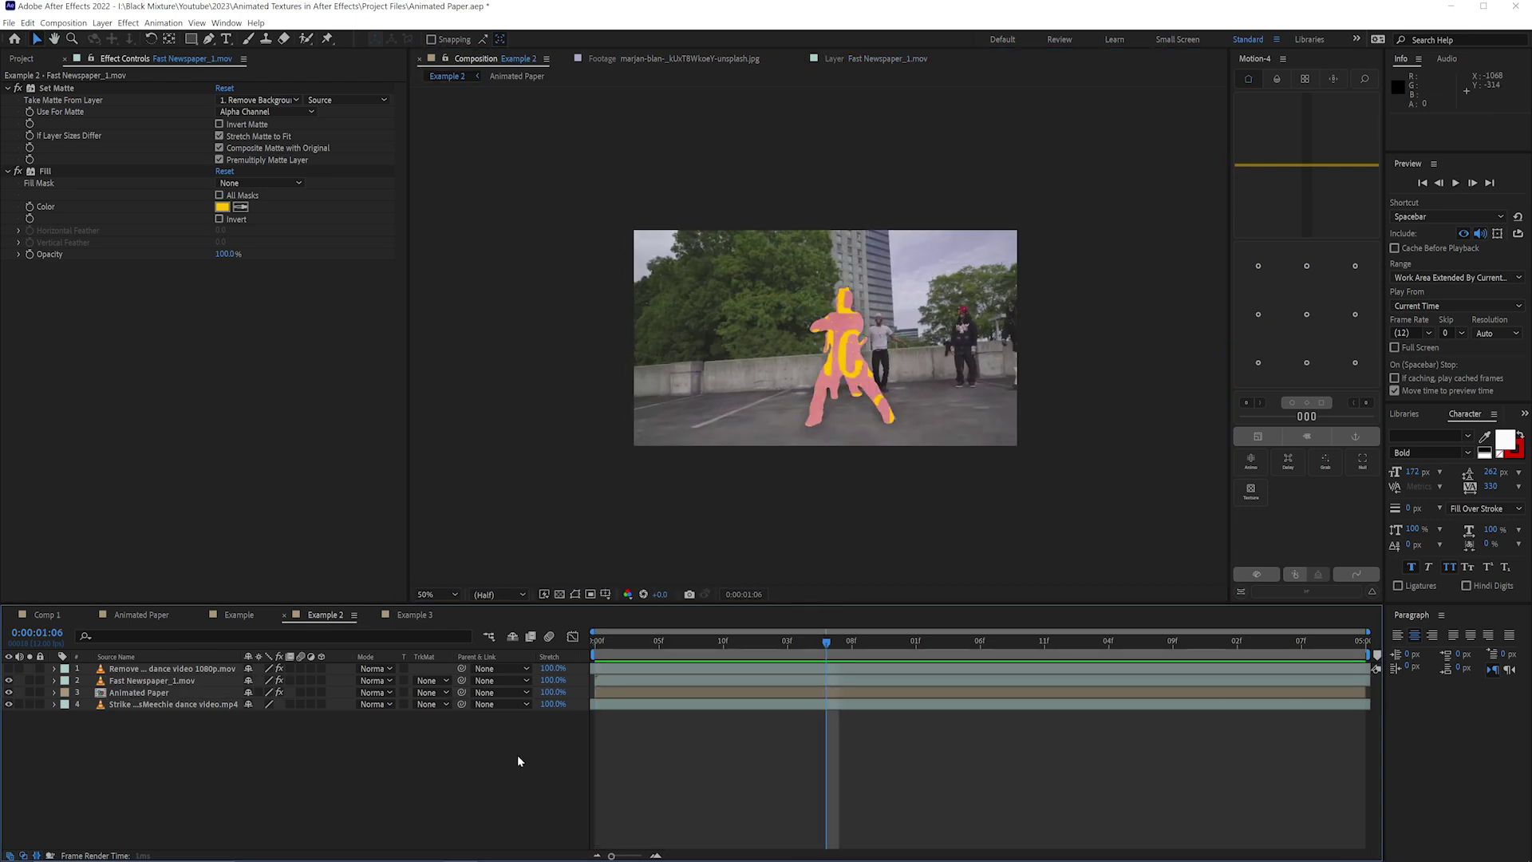
- Preview the newspaper-textured dancer in Example 2 from the start, pausing around 0:00:01:08
{"action": "key", "text": "Home"}
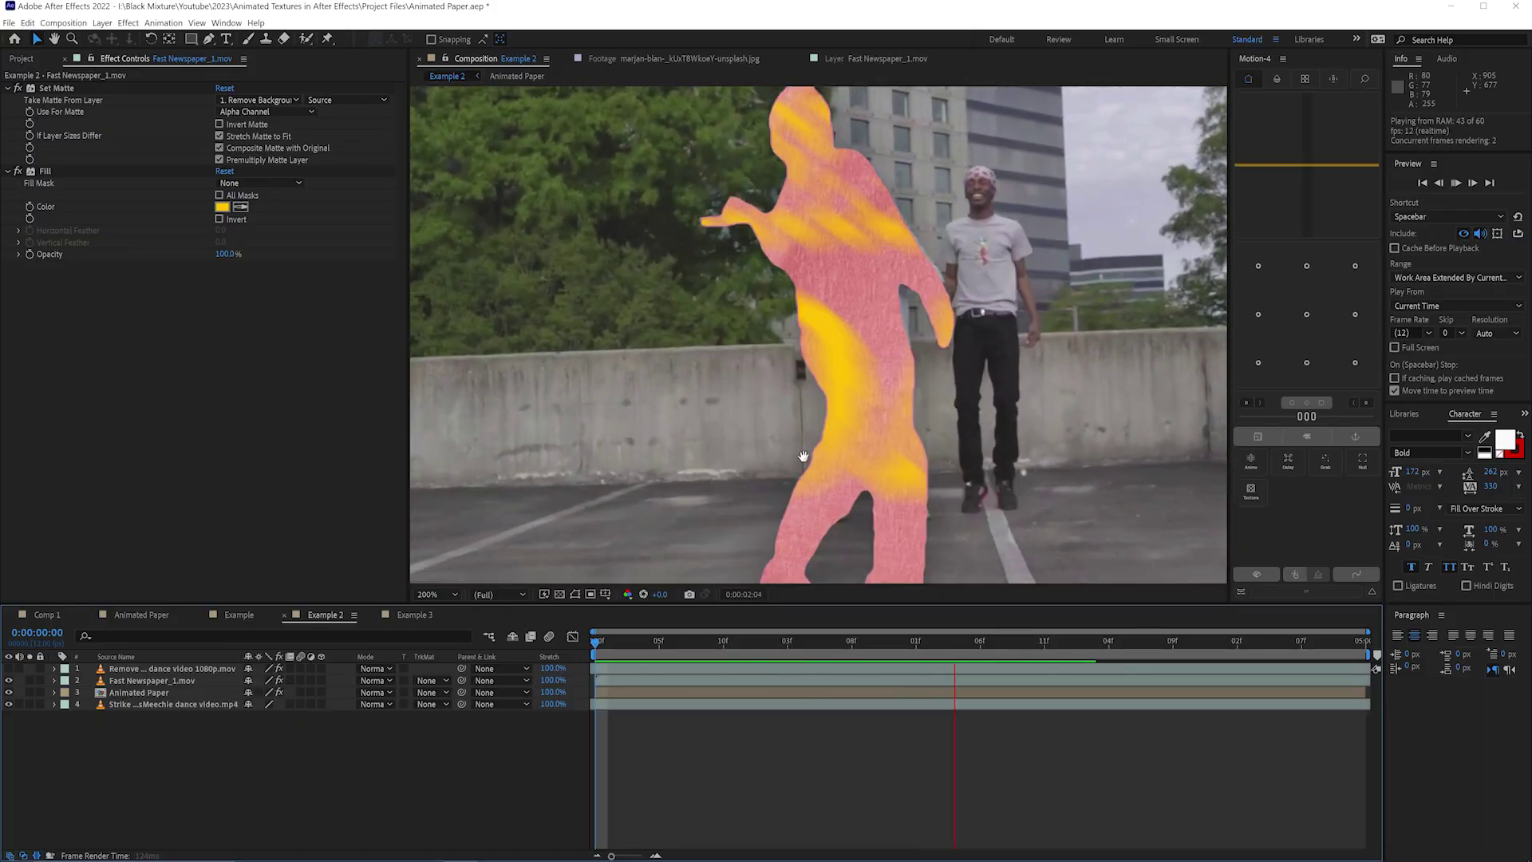
{"action": "key", "text": "space"}
{"action": "key", "text": "comma"}
{"action": "left_click_drag", "start_coordinate": [956, 641], "coordinate": [595, 640]}
{"action": "key", "text": "space"}
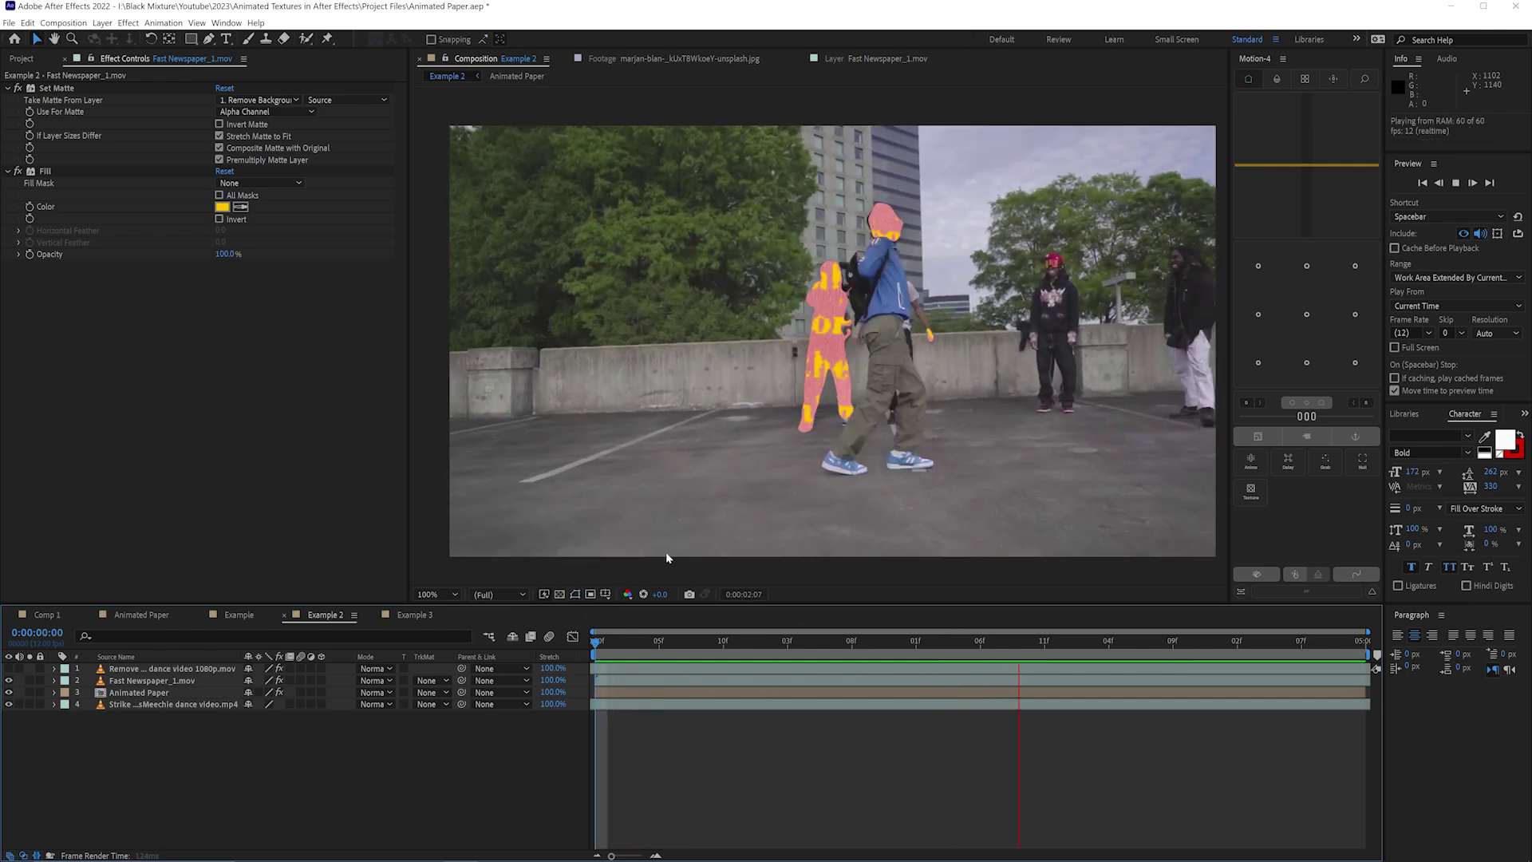
{"action": "key", "text": "space"}
{"action": "left_click_drag", "start_coordinate": [1015, 648], "coordinate": [606, 649]}
{"action": "key", "text": "space"}
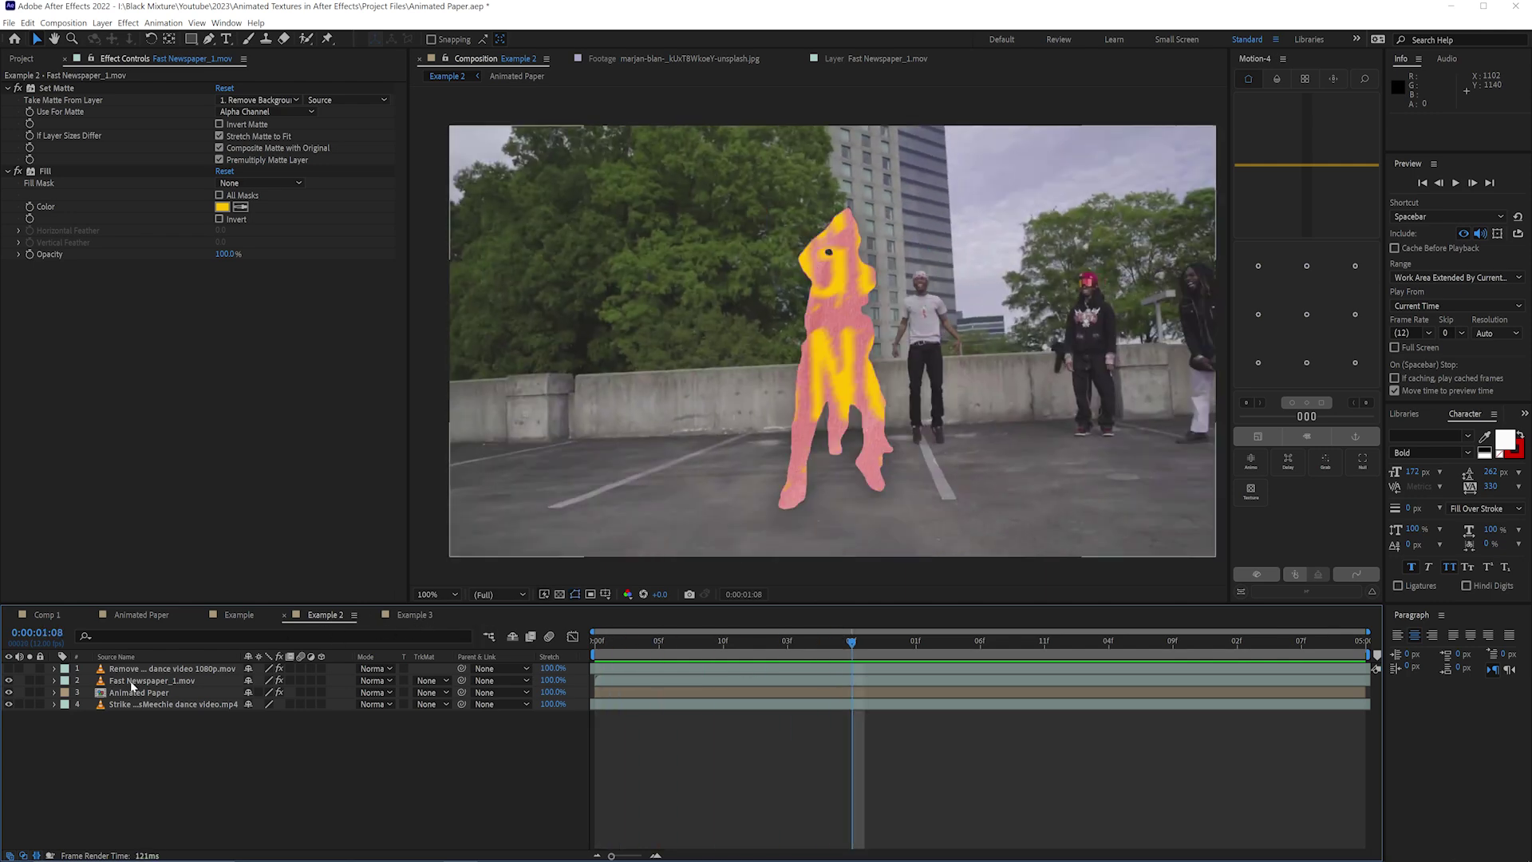
- Open the Fast Newspaper_1.mov layer in the Layer panel at 100% magnification
{"action": "double_click", "coordinate": [161, 680]}
{"action": "key", "text": "period"}
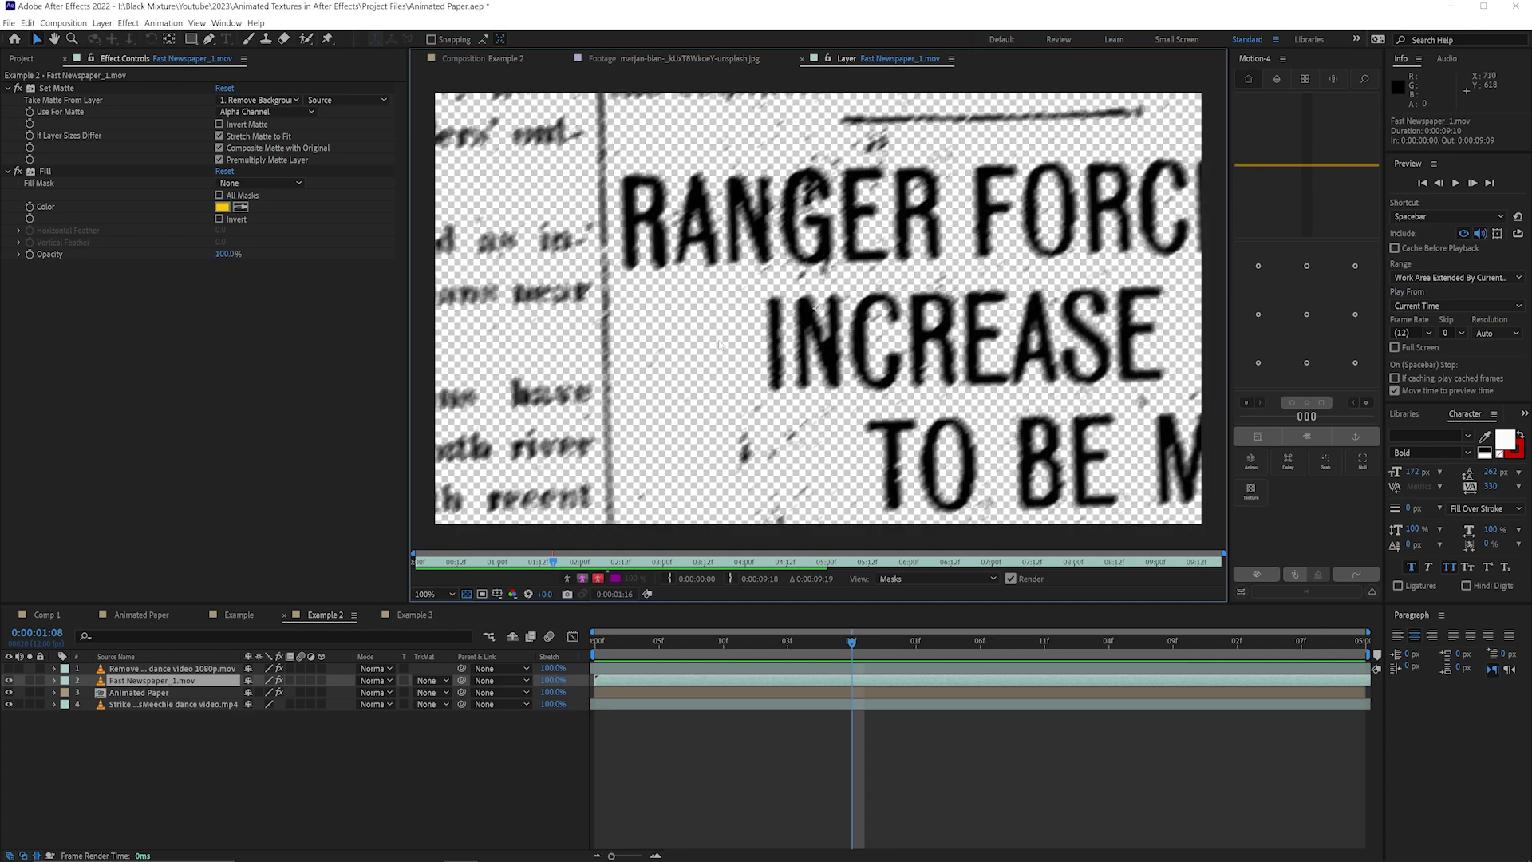
{"action": "scroll", "coordinate": [774, 460], "scroll_direction": "down", "scroll_amount": 6}
{"action": "scroll", "coordinate": [789, 399], "scroll_direction": "up", "scroll_amount": 4}
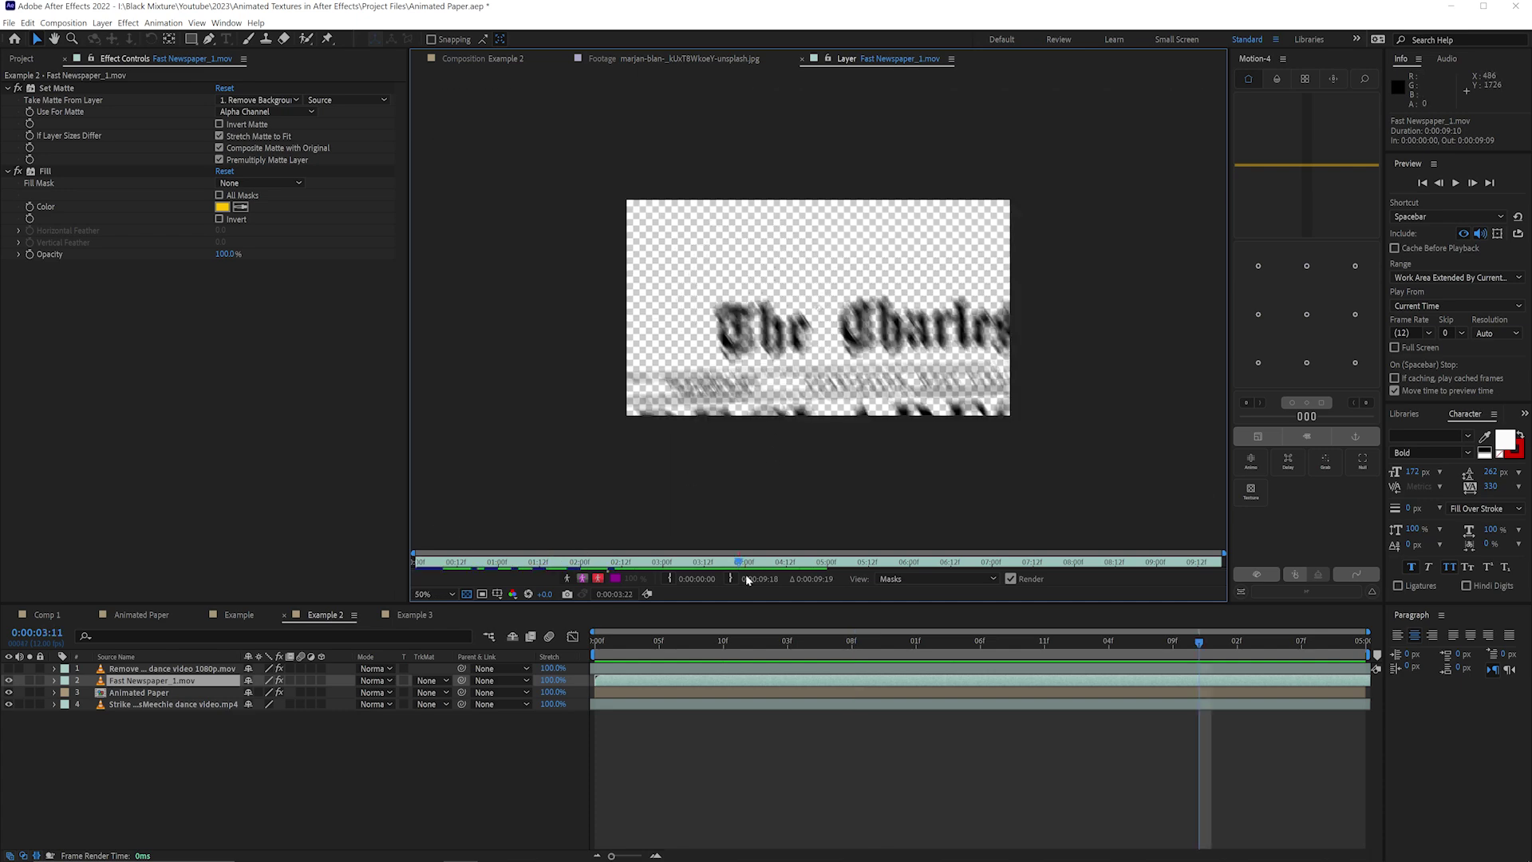
- Set the render output to QuickTime with the Animation codec and RGB + Alpha channels
{"action": "left_click", "coordinate": [63, 22]}
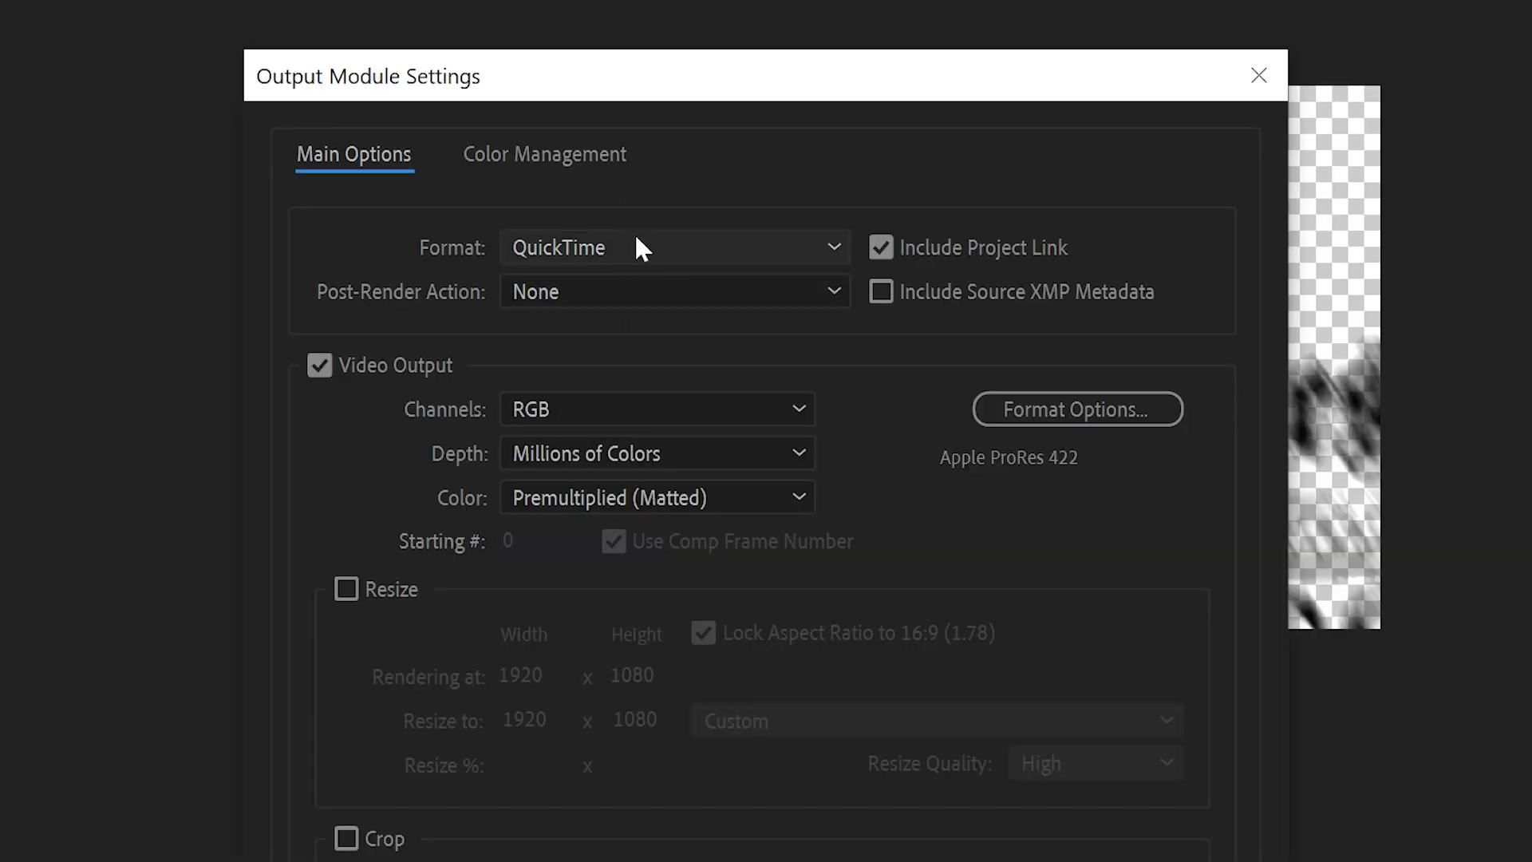
{"action": "left_click", "coordinate": [640, 248]}
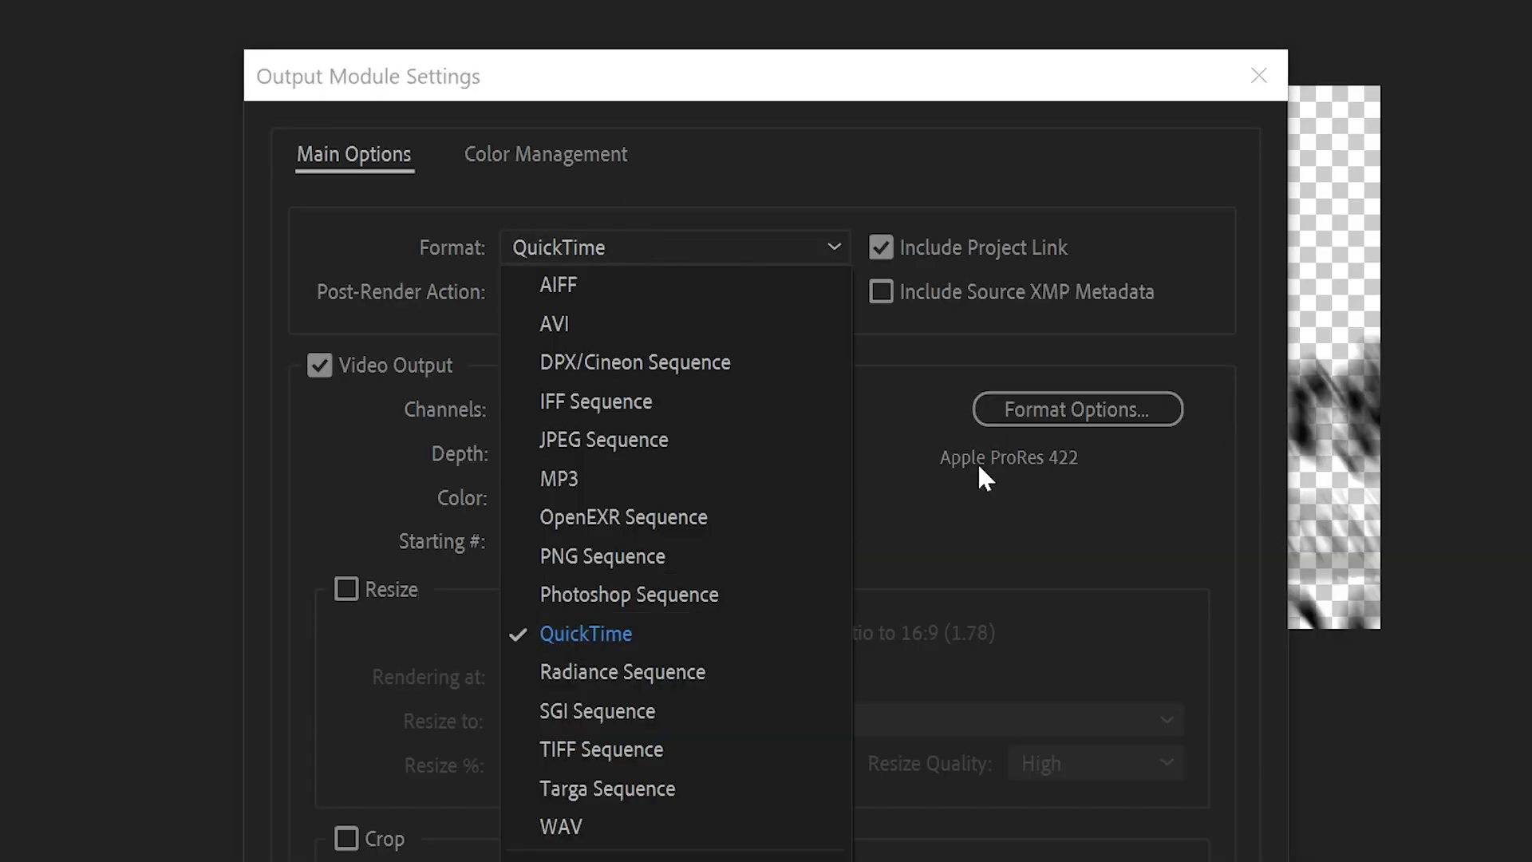
{"action": "left_click", "coordinate": [1125, 408]}
{"action": "left_click", "coordinate": [657, 408]}
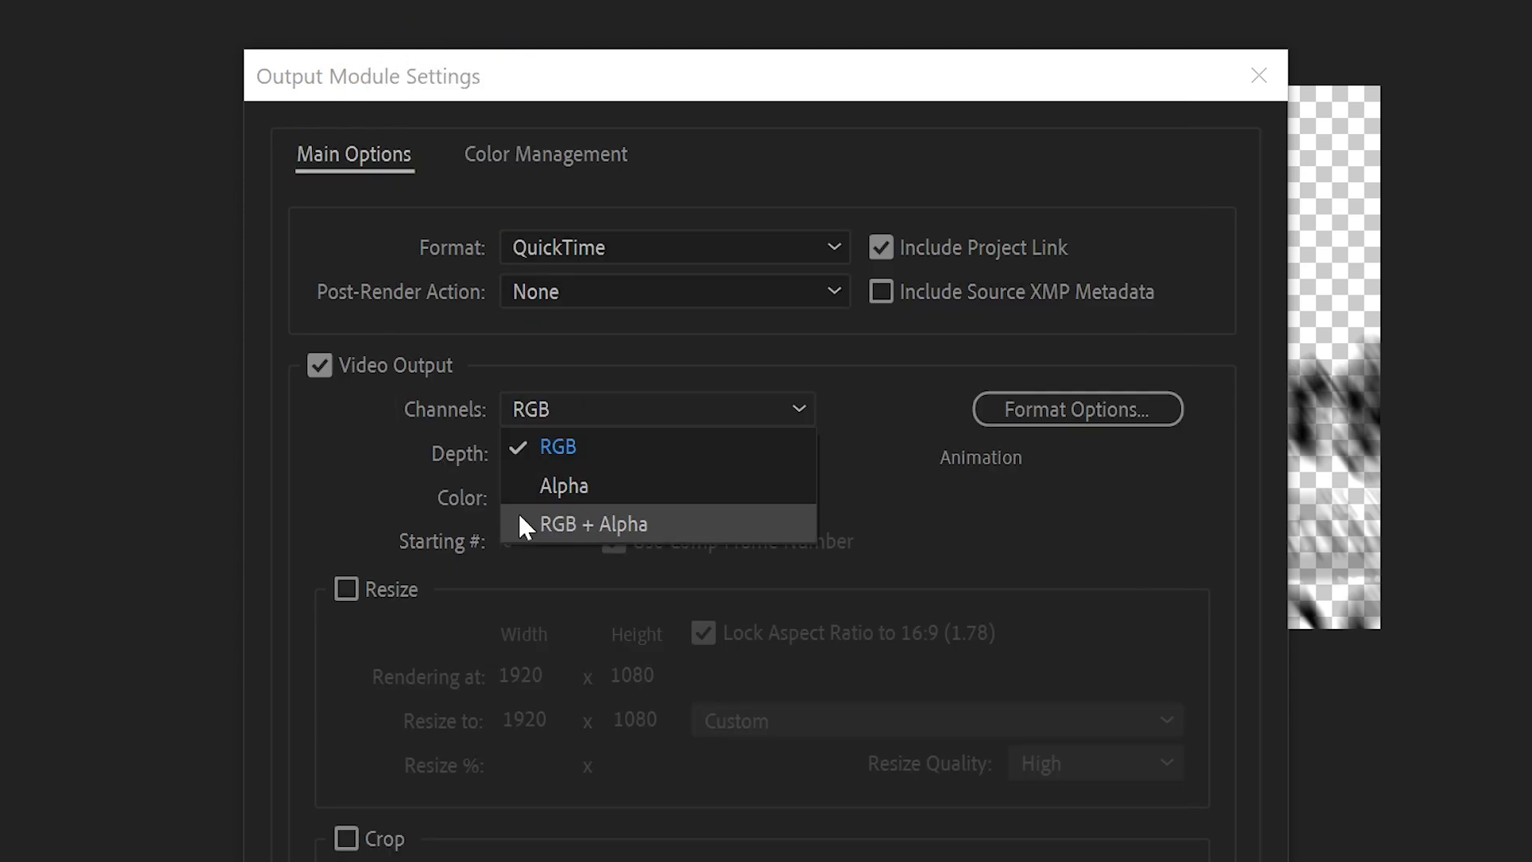
{"action": "left_click", "coordinate": [588, 529]}
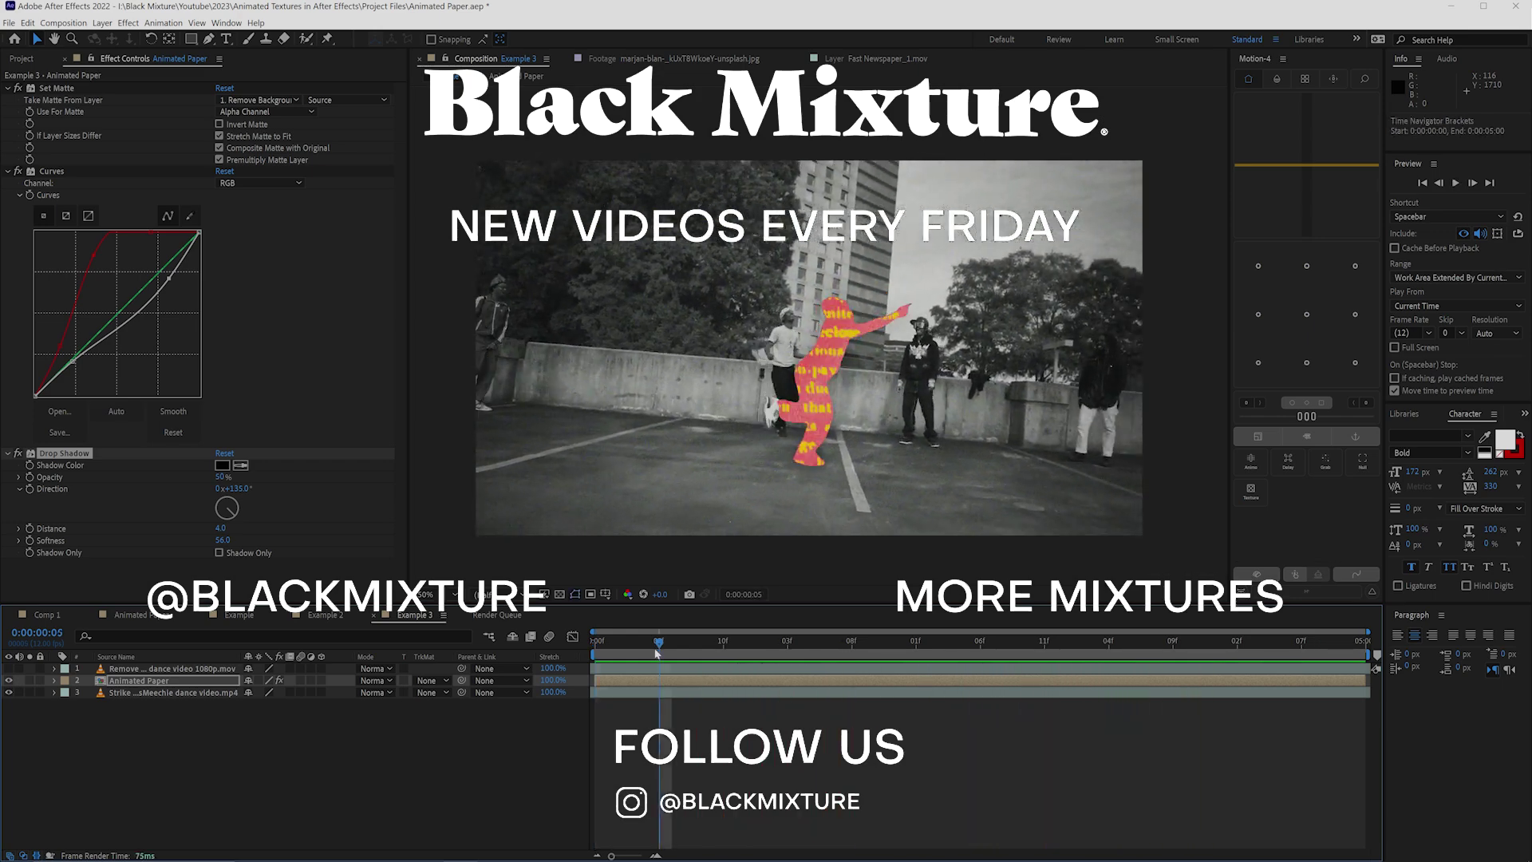
{"action": "key", "text": "space"}
{"action": "left_click_drag", "start_coordinate": [600, 651], "coordinate": [787, 664]}
{"action": "left_click_drag", "start_coordinate": [683, 672], "coordinate": [789, 670]}
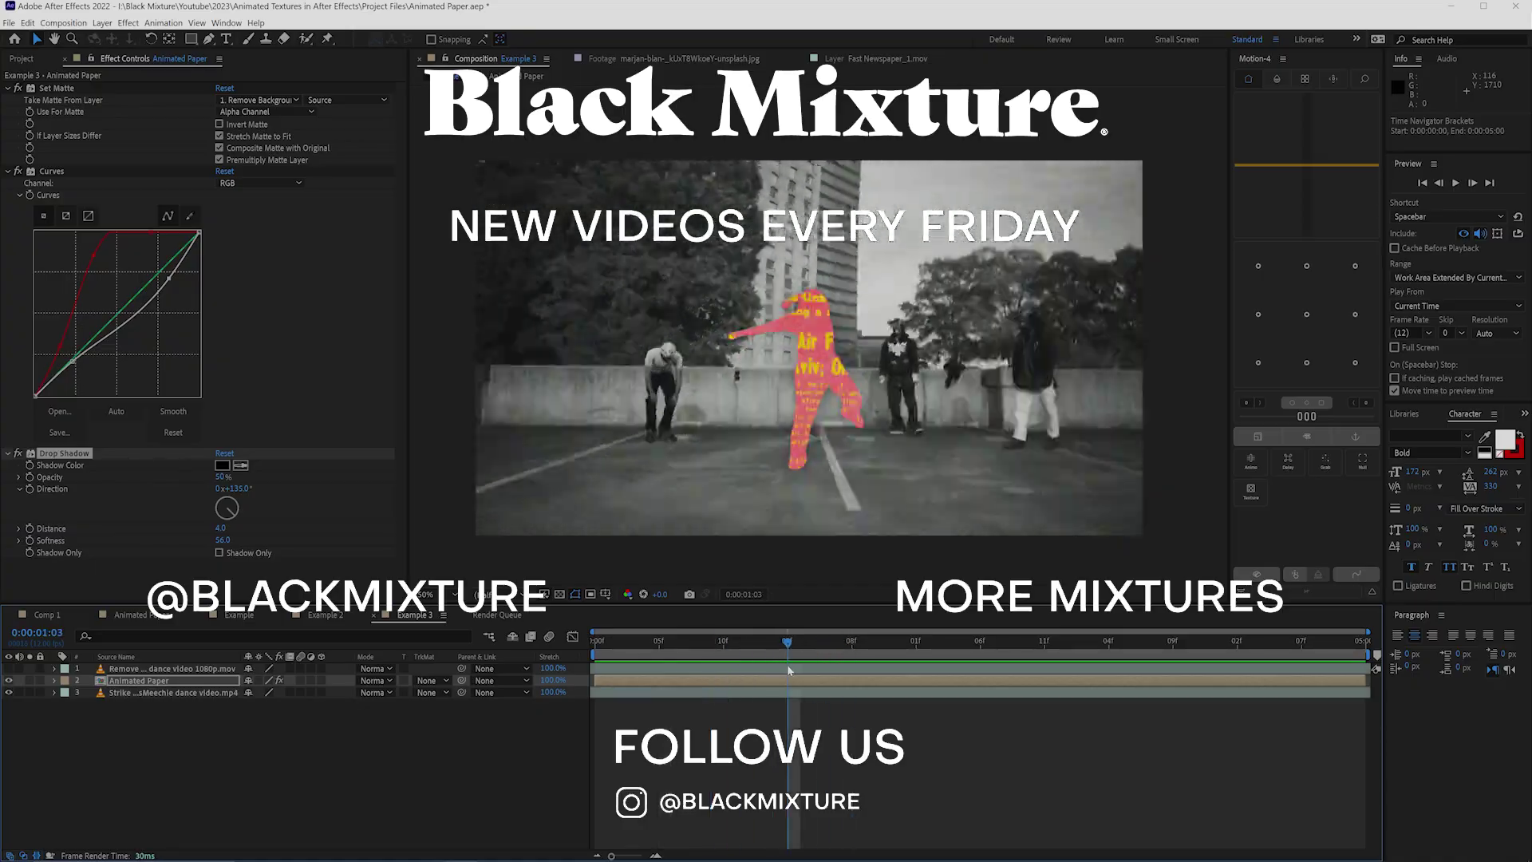